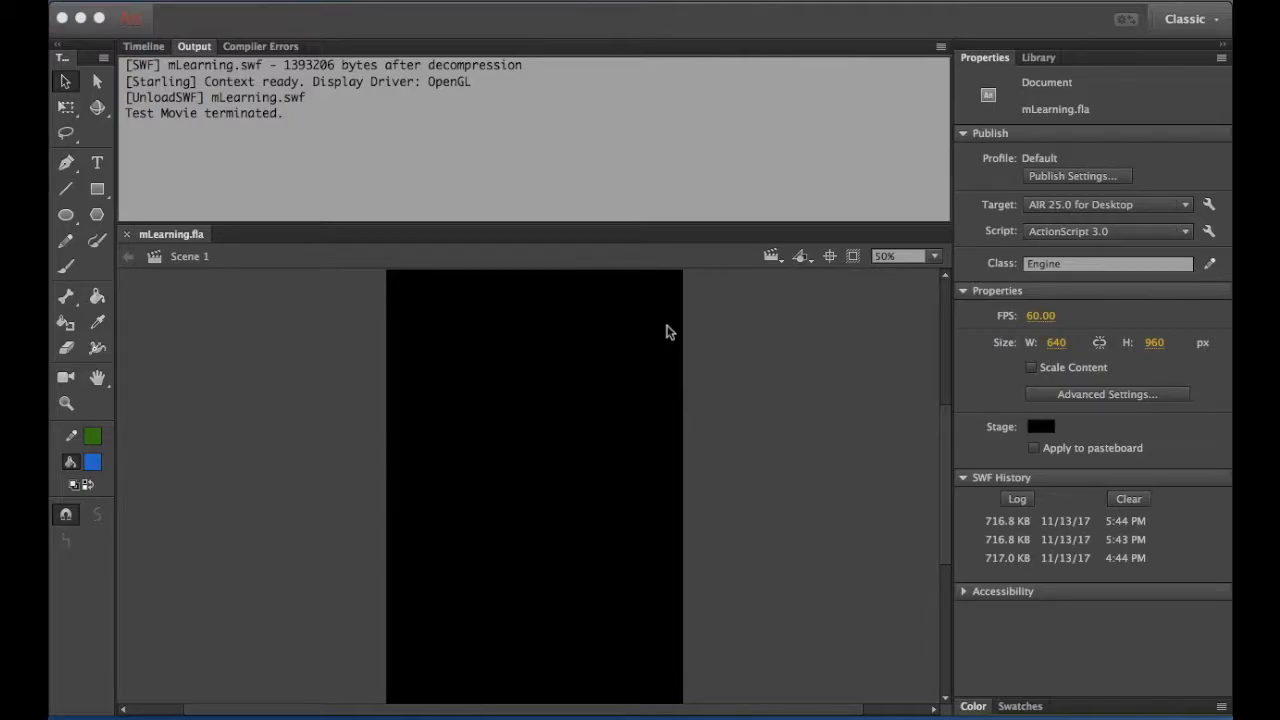
Step: Switch to Finder, expand app-v2-theme-editing's assets and images folders, and preview metalworks_mobile.png
{"action": "key", "text": "ctrl+Right"}
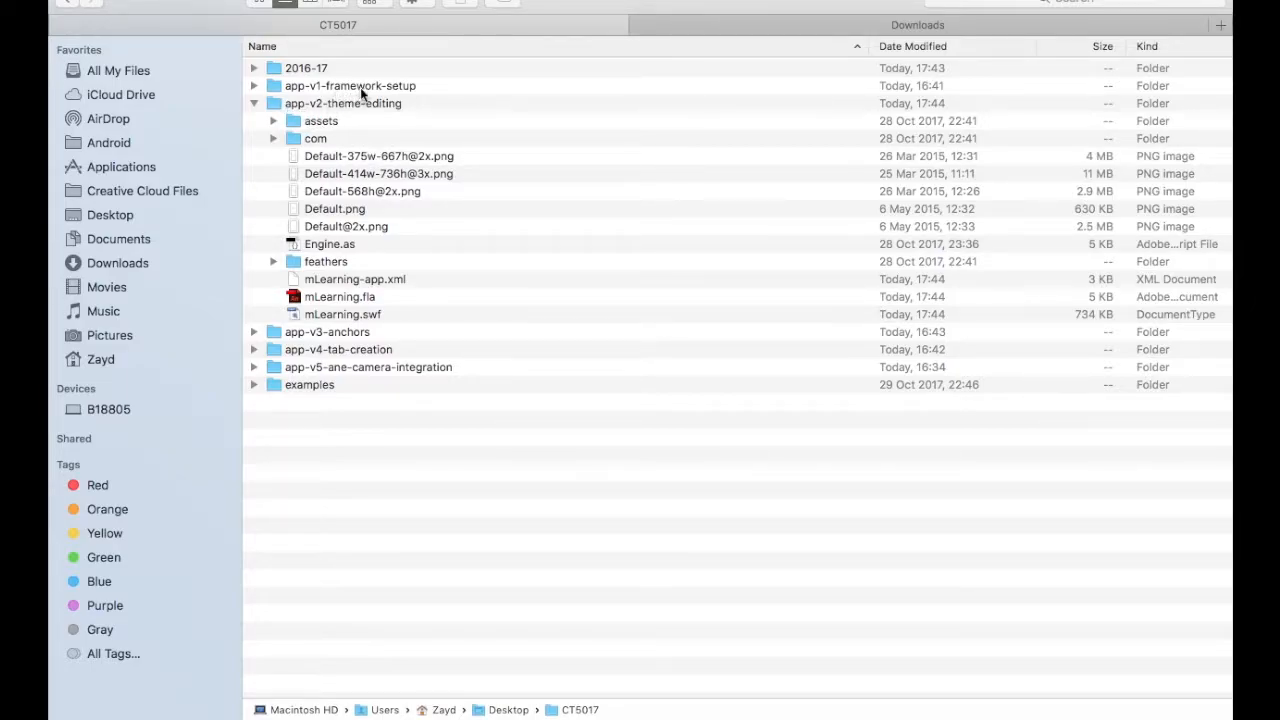
{"action": "left_click", "coordinate": [274, 119]}
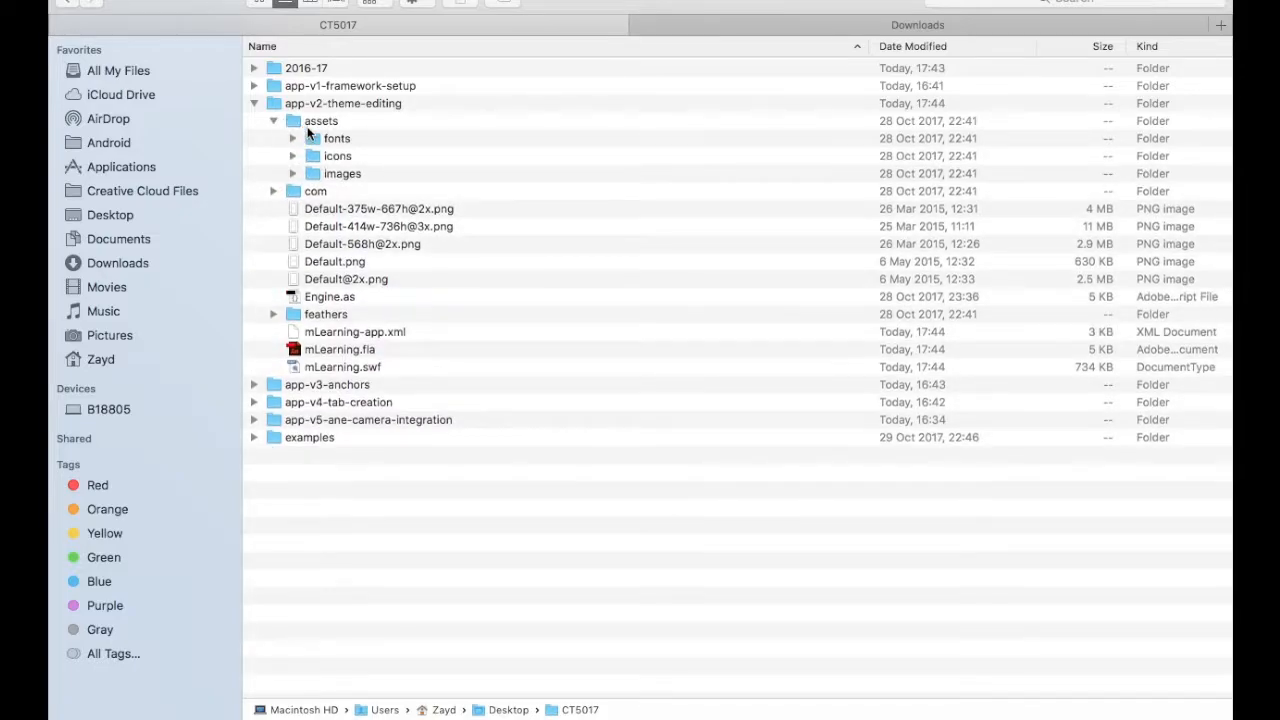
{"action": "left_click", "coordinate": [292, 174]}
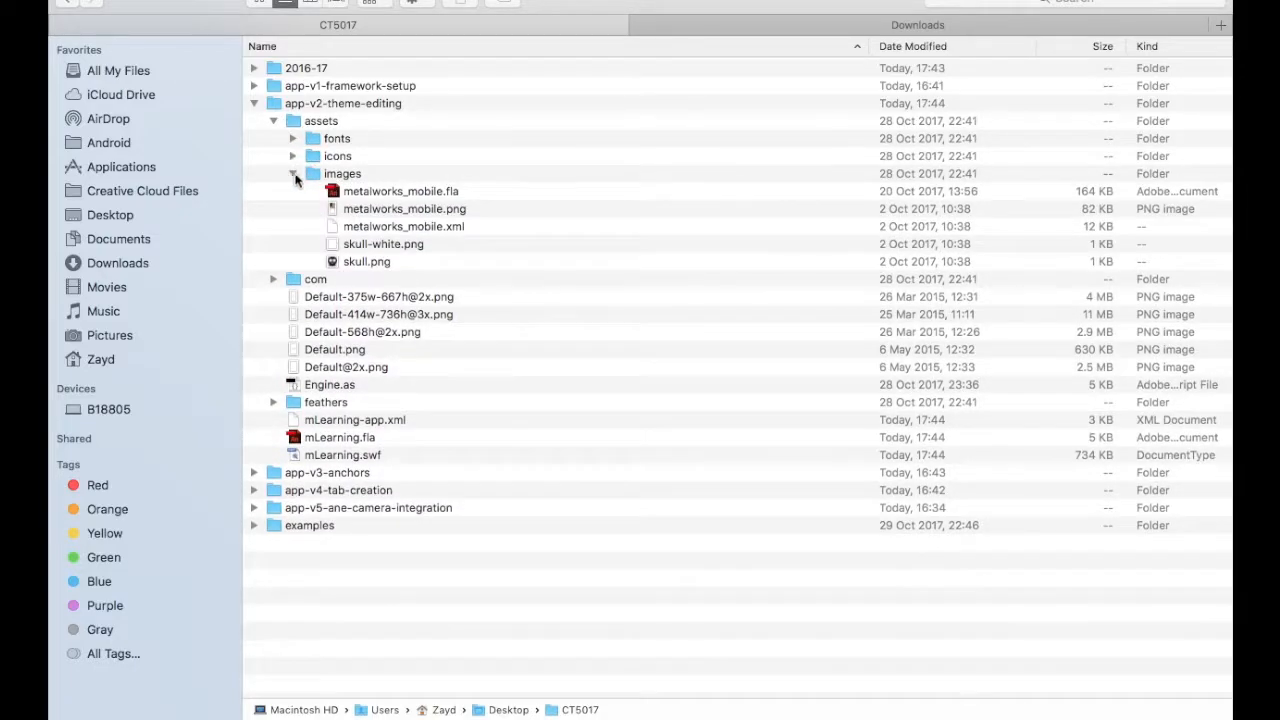
{"action": "left_click", "coordinate": [422, 210]}
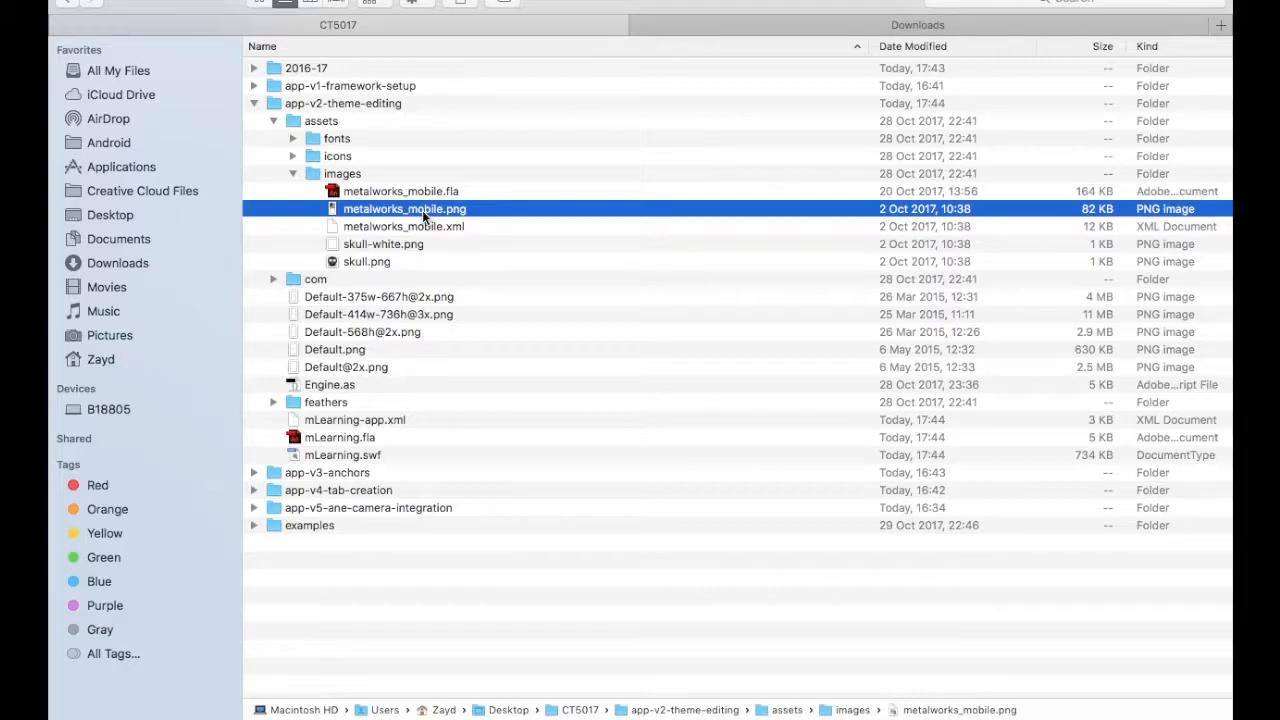
{"action": "key", "text": "space"}
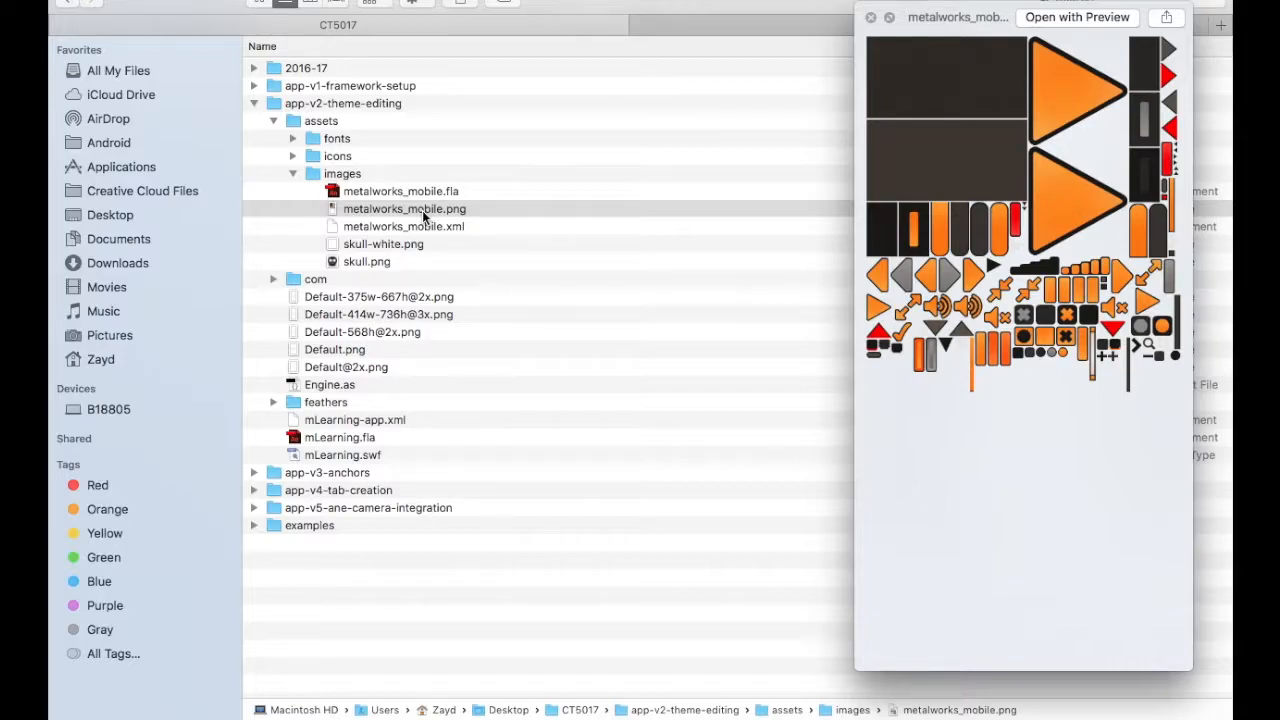
{"action": "key", "text": "space"}
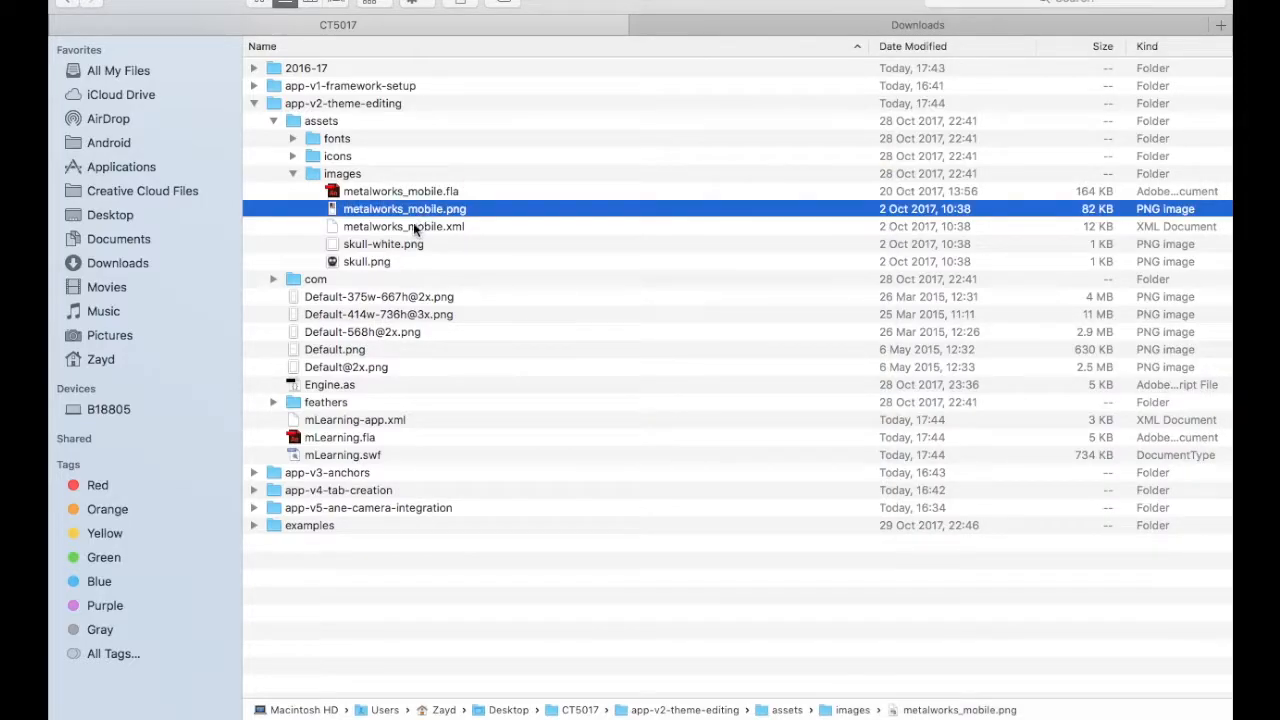
Step: Preview the texture atlas definitions in metalworks_mobile.xml
{"action": "left_click", "coordinate": [415, 228]}
{"action": "key", "text": "space"}
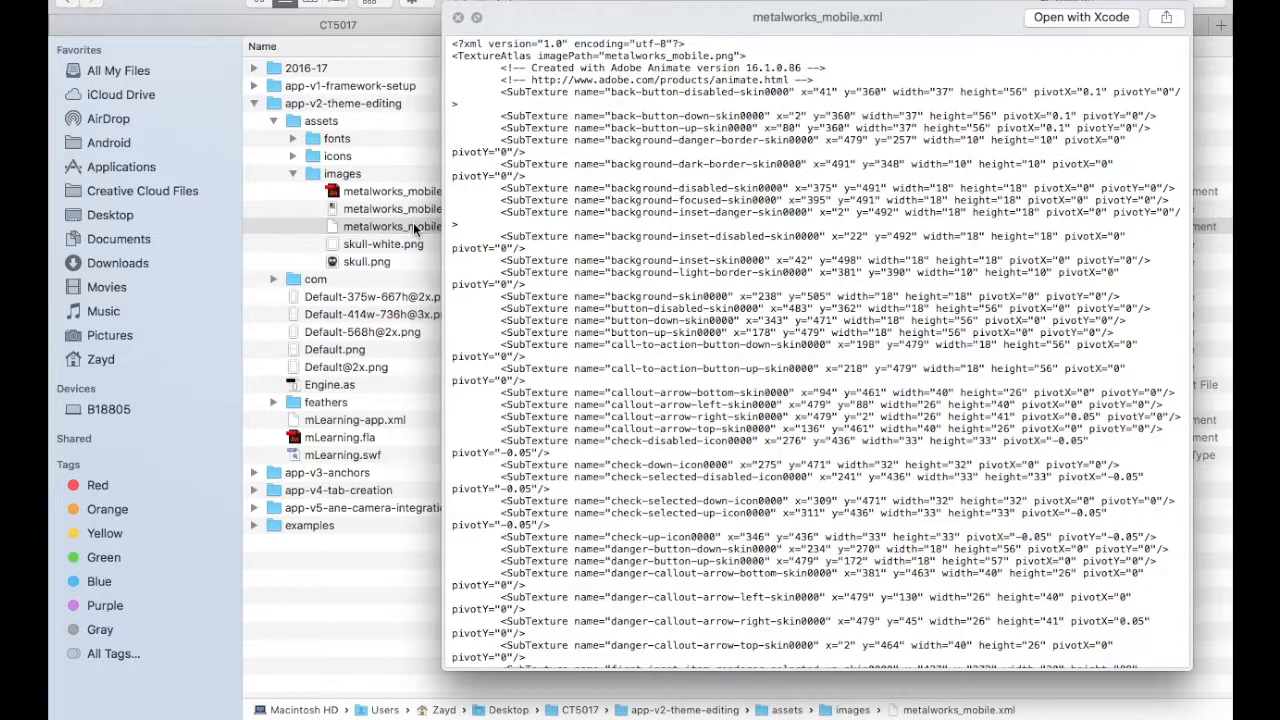
{"action": "key", "text": "space"}
Step: Switch to Adobe Animate, test the mLearning movie, try its "Click this button to go Home" button, and close the test window
{"action": "key", "text": "ctrl+Left"}
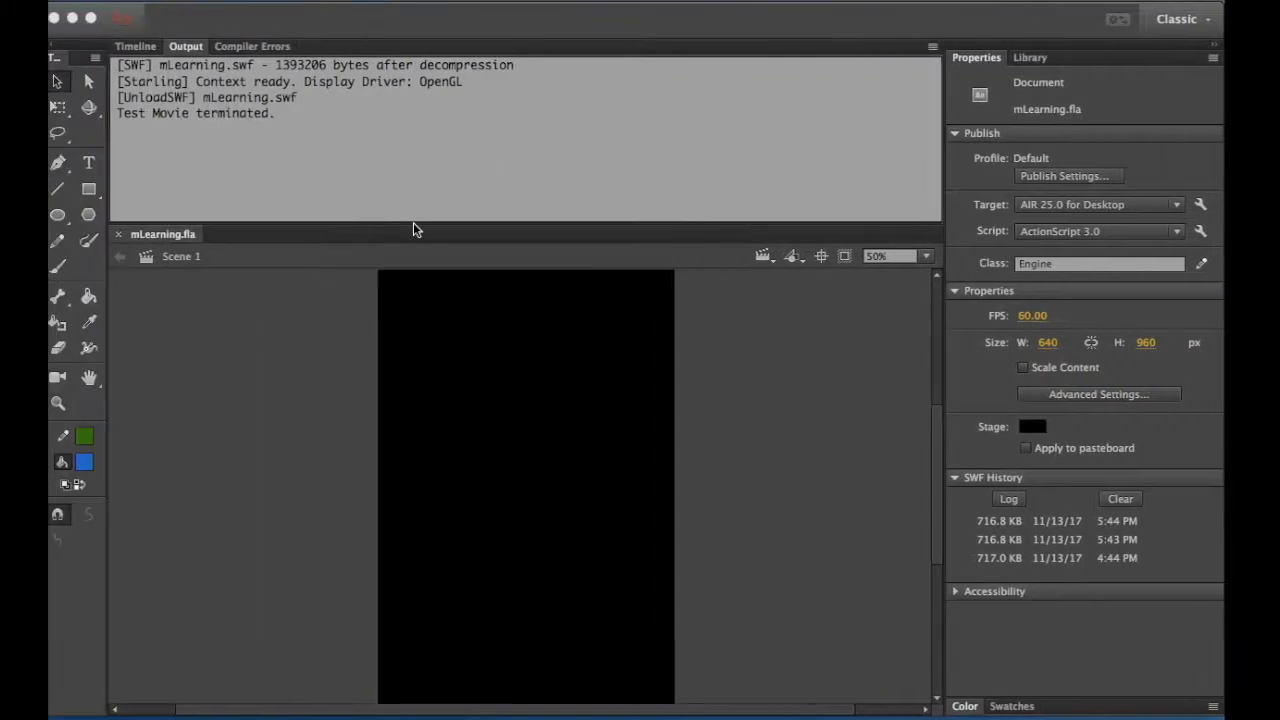
{"action": "key", "text": "super+Return"}
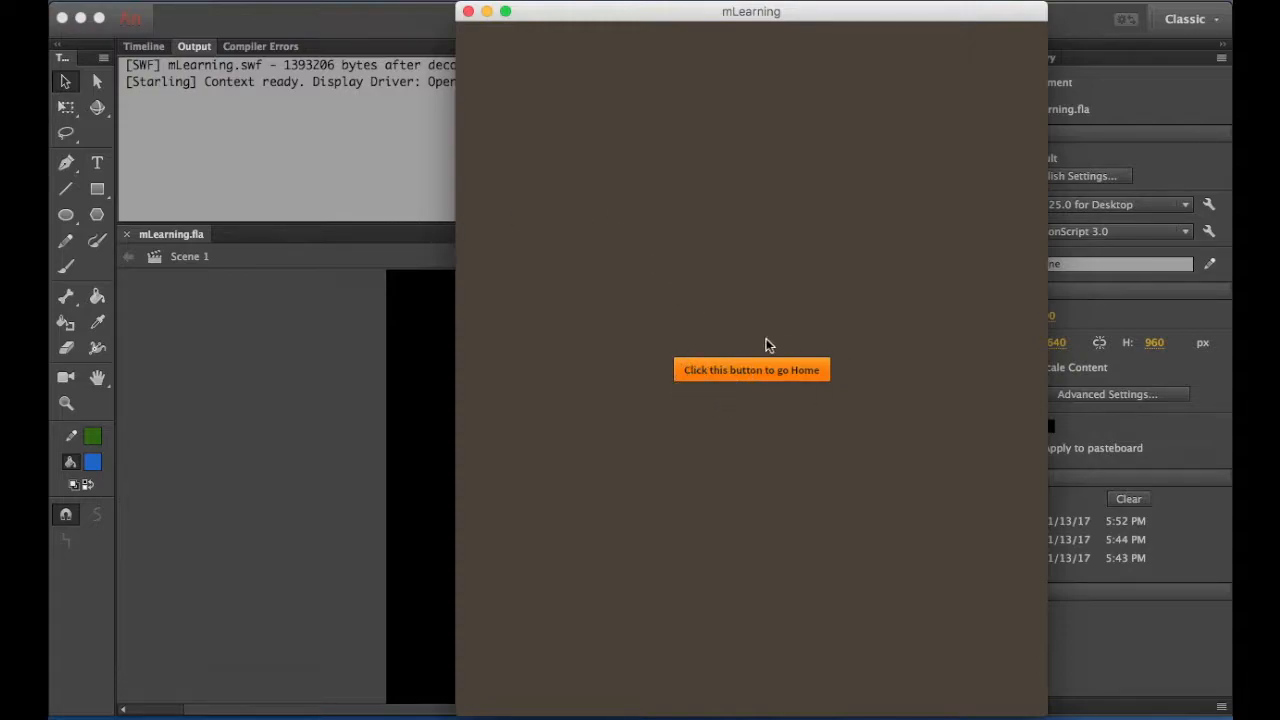
{"action": "left_click", "coordinate": [742, 380]}
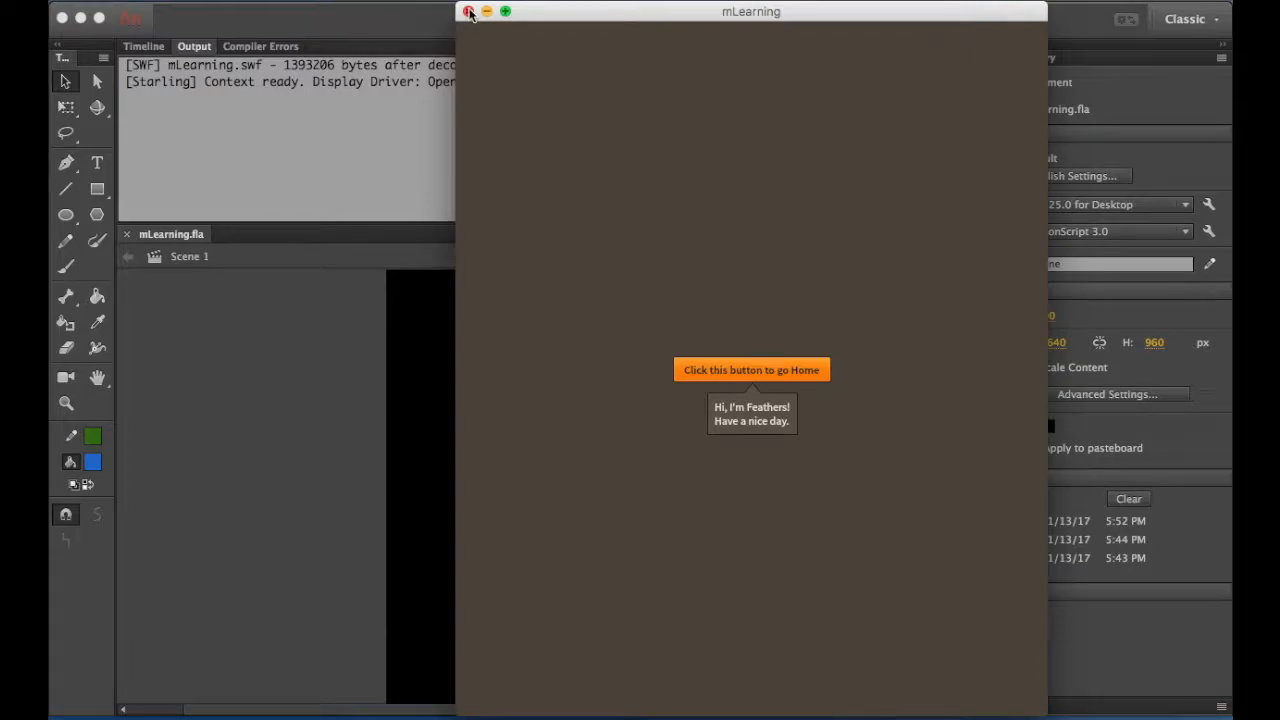
{"action": "left_click", "coordinate": [468, 11]}
Step: Open metalworks_mobile.fla from the images folder in Finder and show the whole frame in Adobe Animate
{"action": "key", "text": "ctrl+Right"}
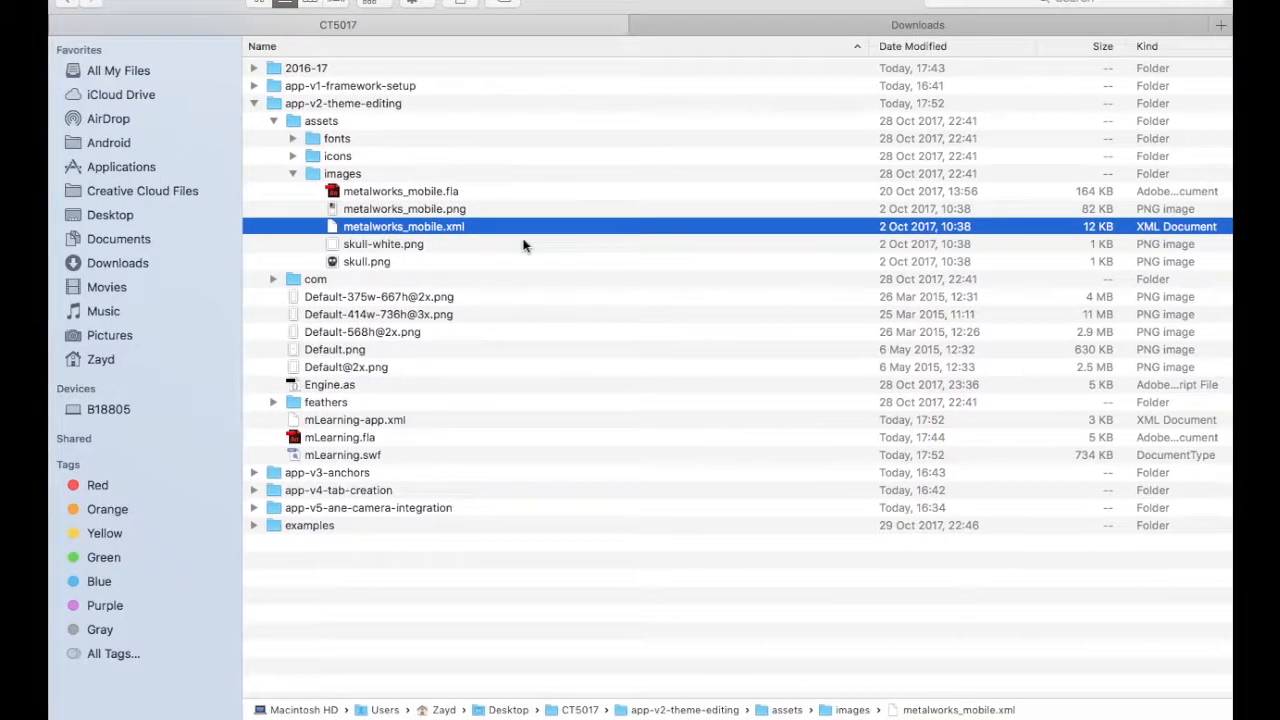
{"action": "left_click", "coordinate": [391, 192]}
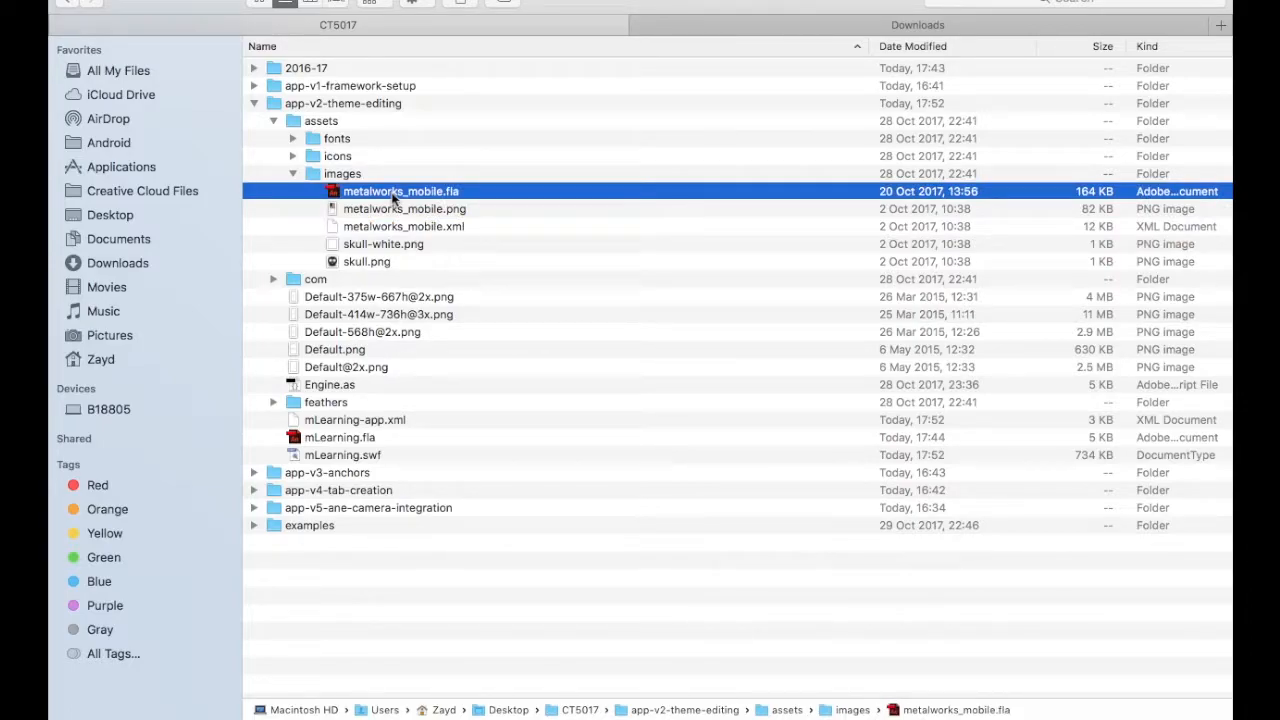
{"action": "double_click", "coordinate": [391, 192]}
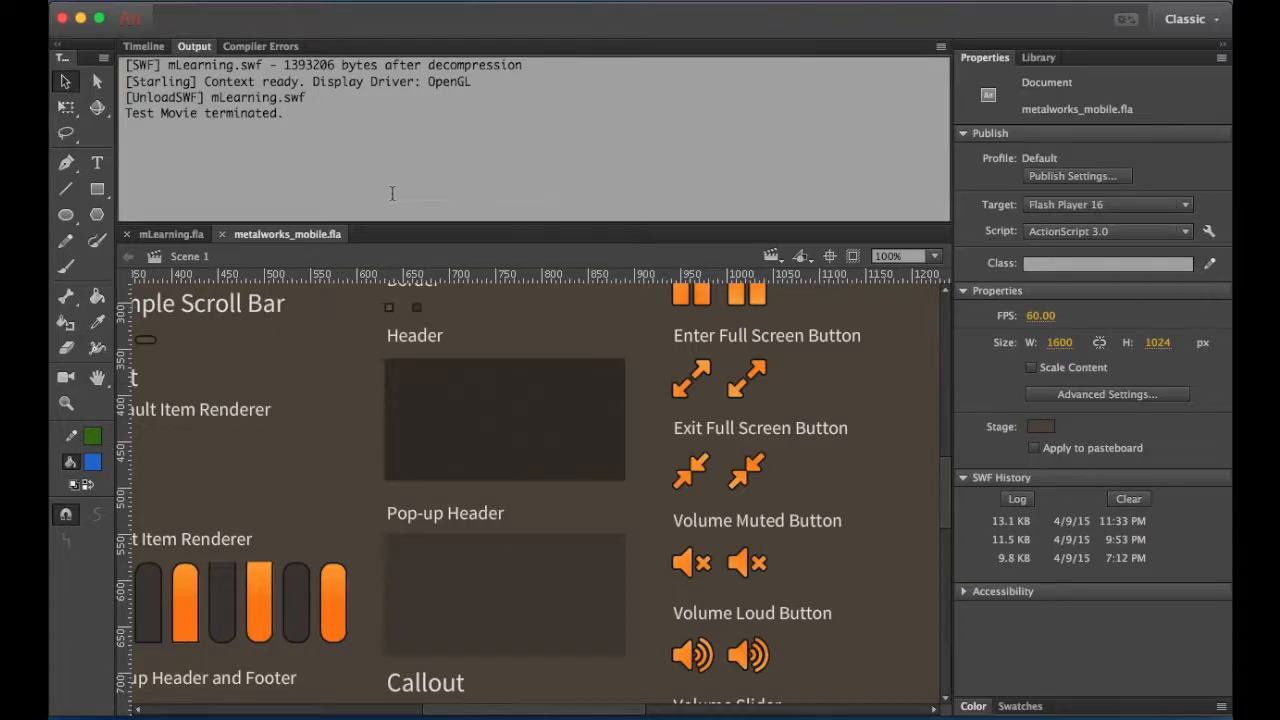
{"action": "left_click", "coordinate": [935, 257]}
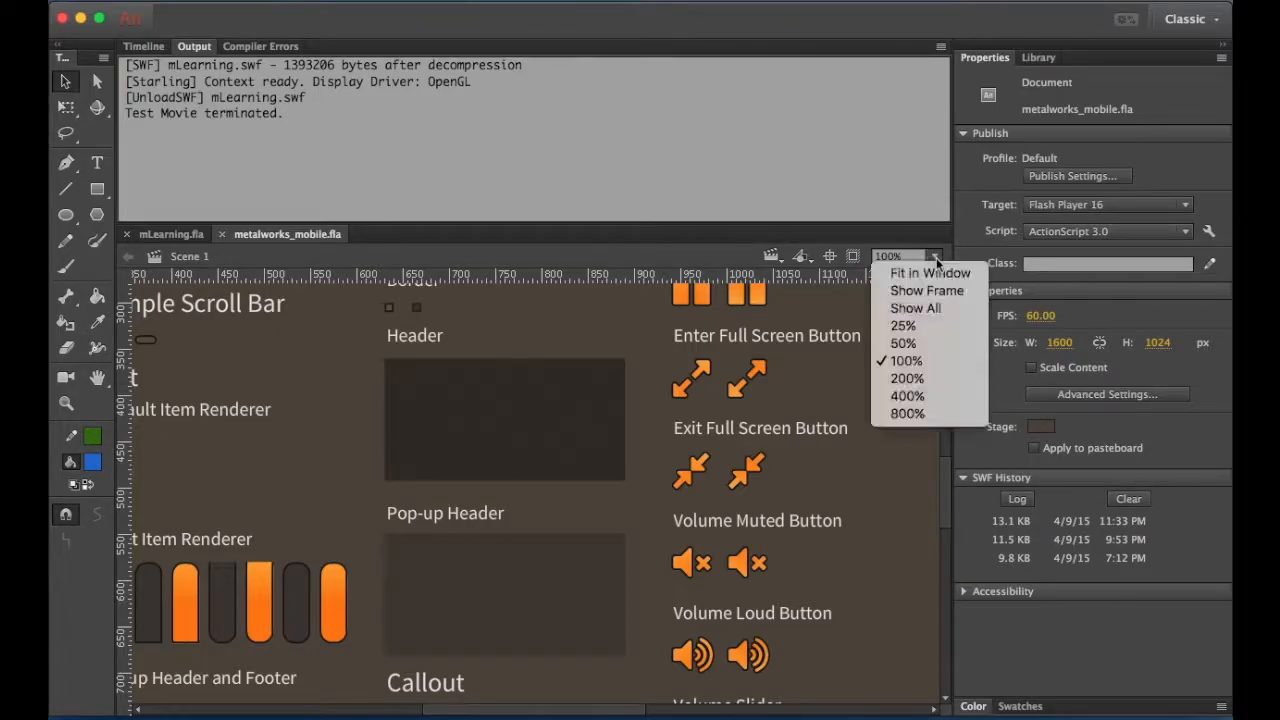
{"action": "left_click", "coordinate": [925, 291]}
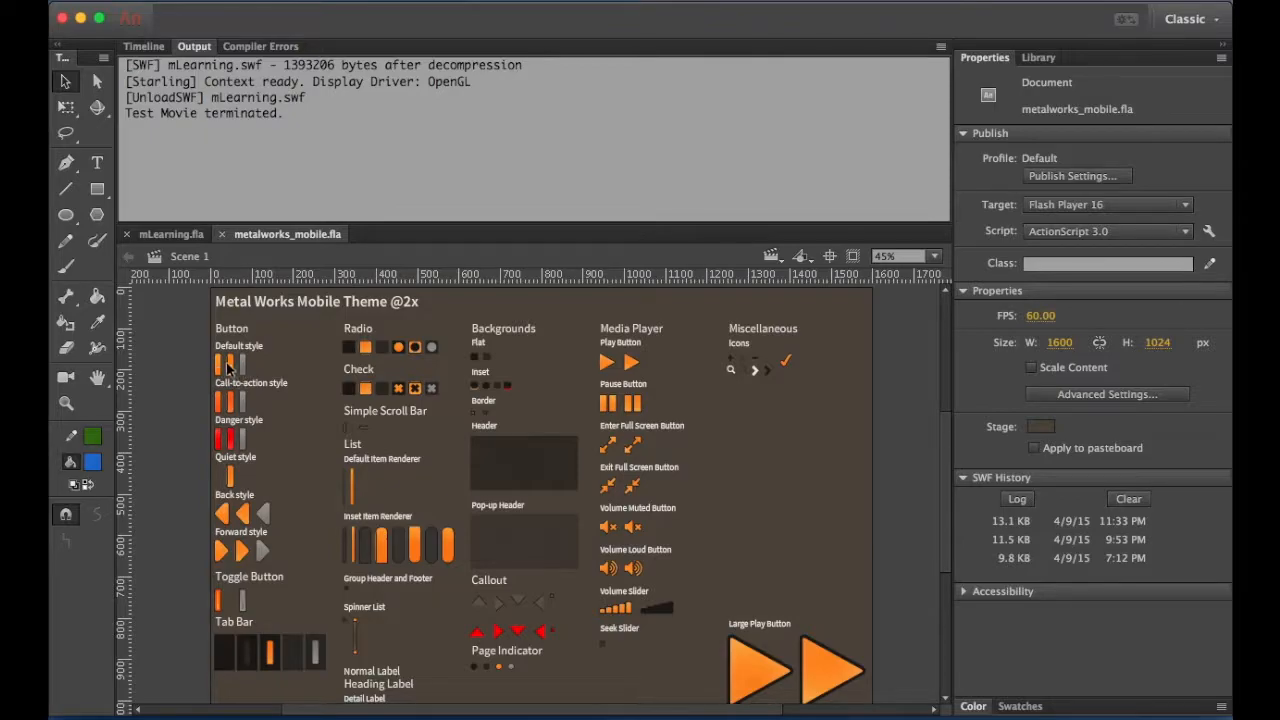
Step: Display the timeline layers and open the first default-style button, button-up-skin, for symbol editing
{"action": "left_click", "coordinate": [146, 47]}
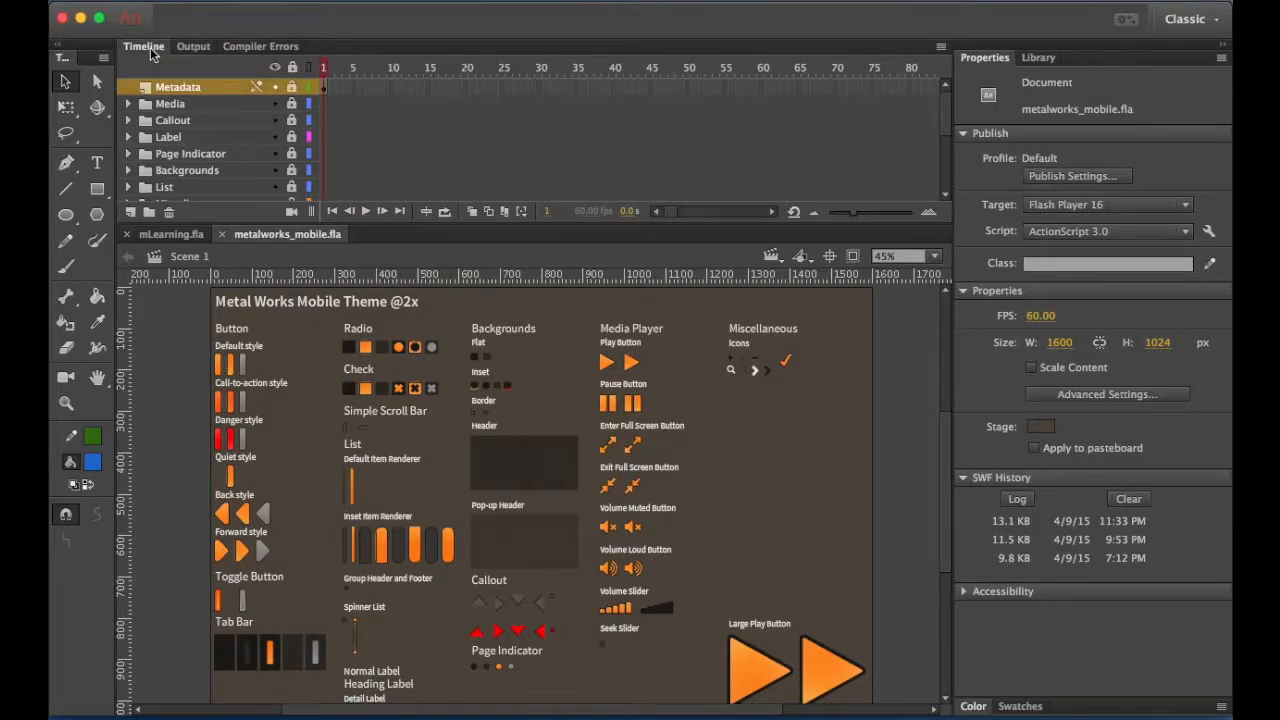
{"action": "left_click", "coordinate": [222, 370]}
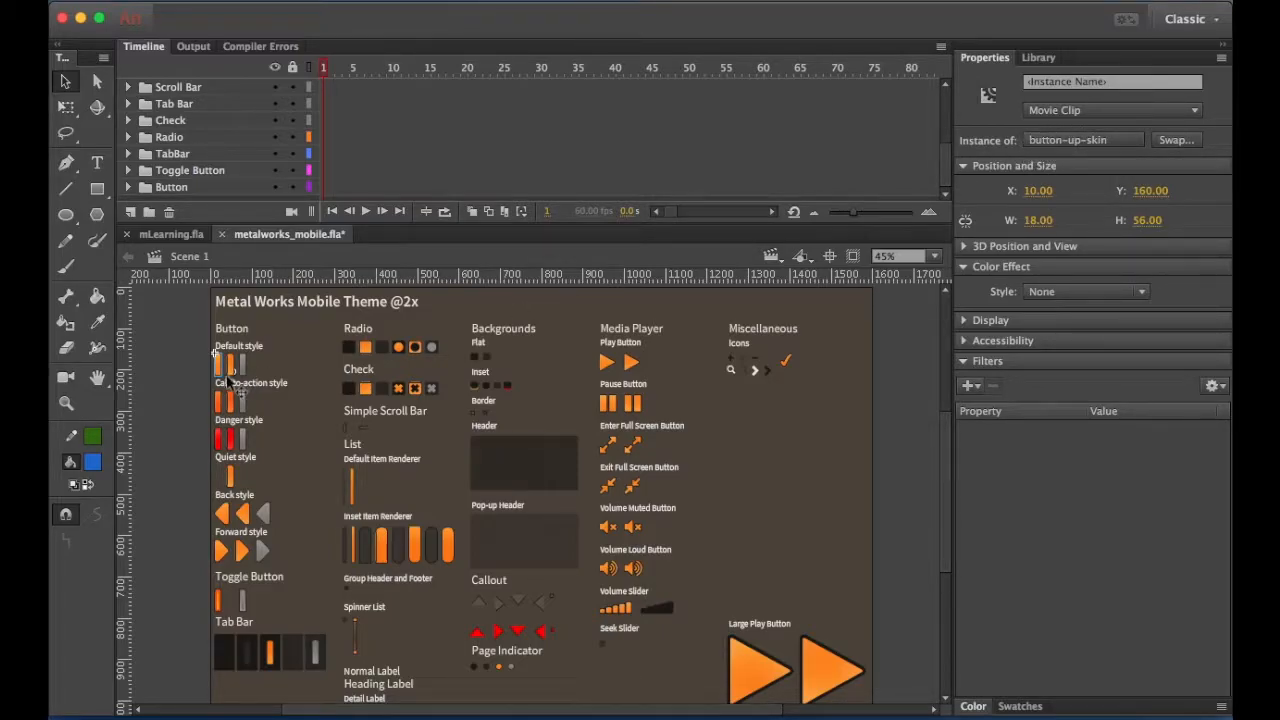
{"action": "double_click", "coordinate": [221, 370]}
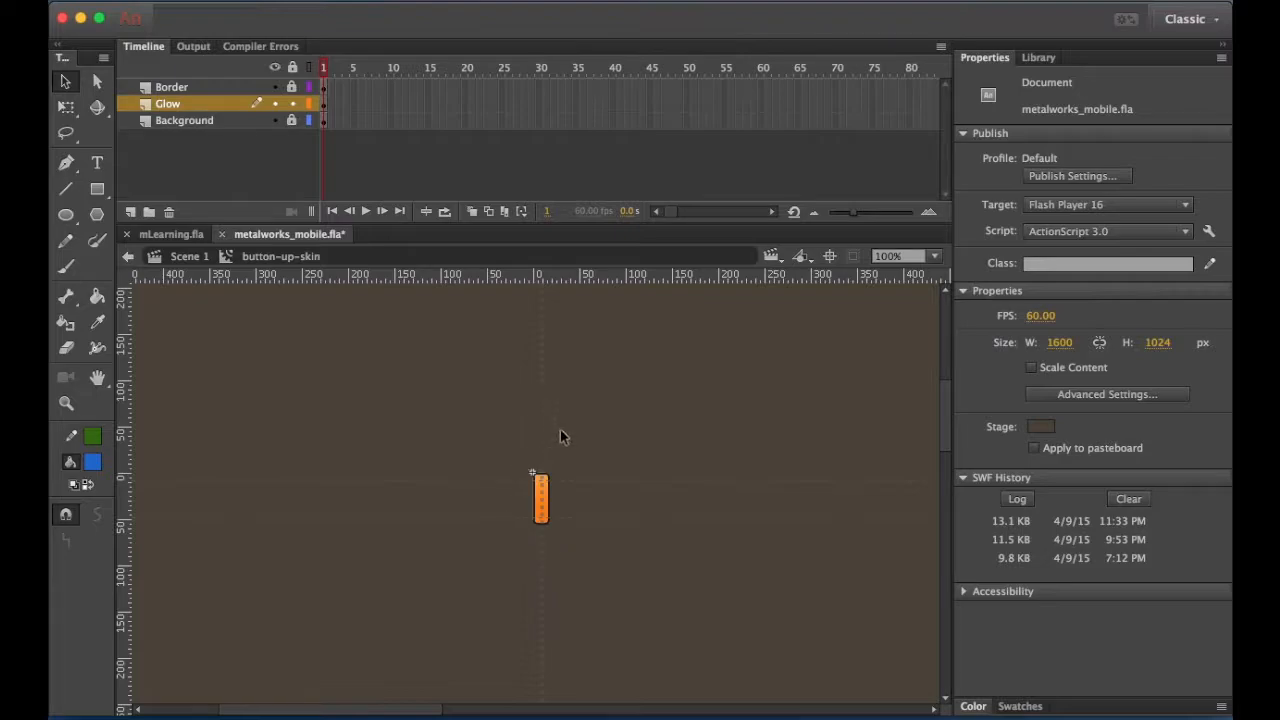
Step: Lock the Glow layer, and hide and reshow the Glow and Background layers to examine what each contains
{"action": "left_click", "coordinate": [292, 105]}
{"action": "left_click_drag", "start_coordinate": [274, 104], "coordinate": [276, 124]}
{"action": "left_click", "coordinate": [274, 104]}
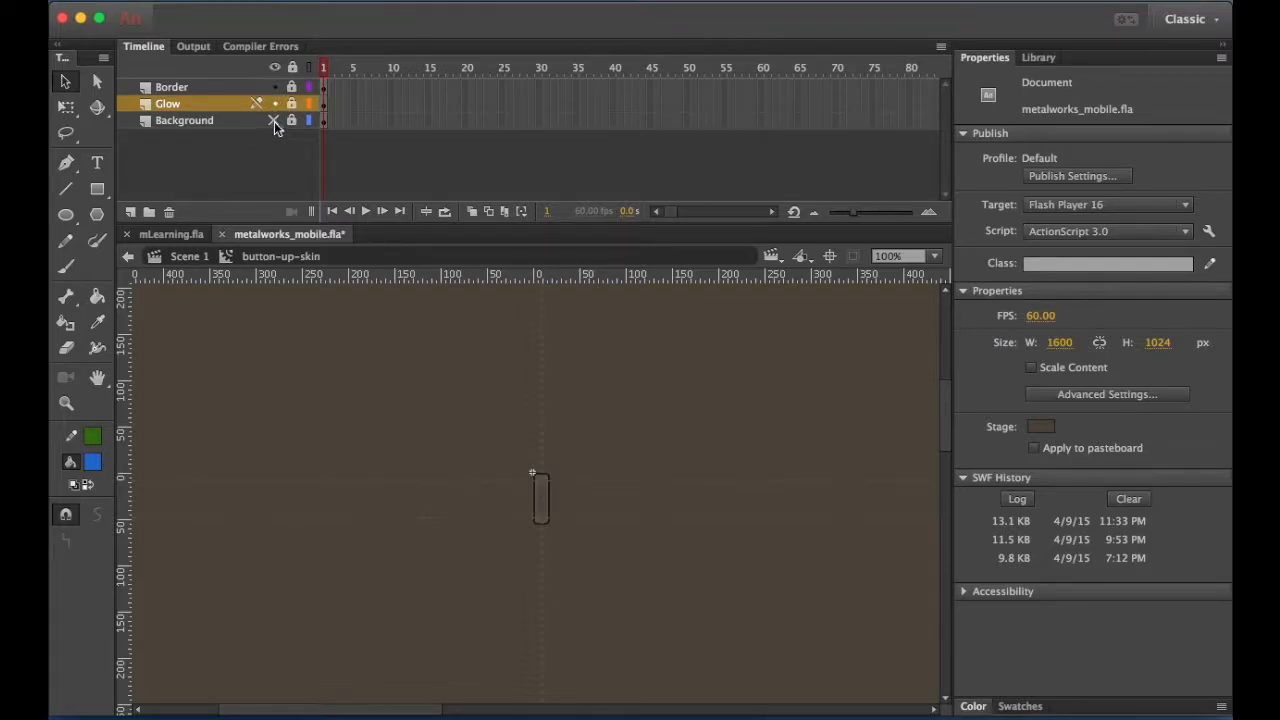
{"action": "left_click", "coordinate": [274, 120]}
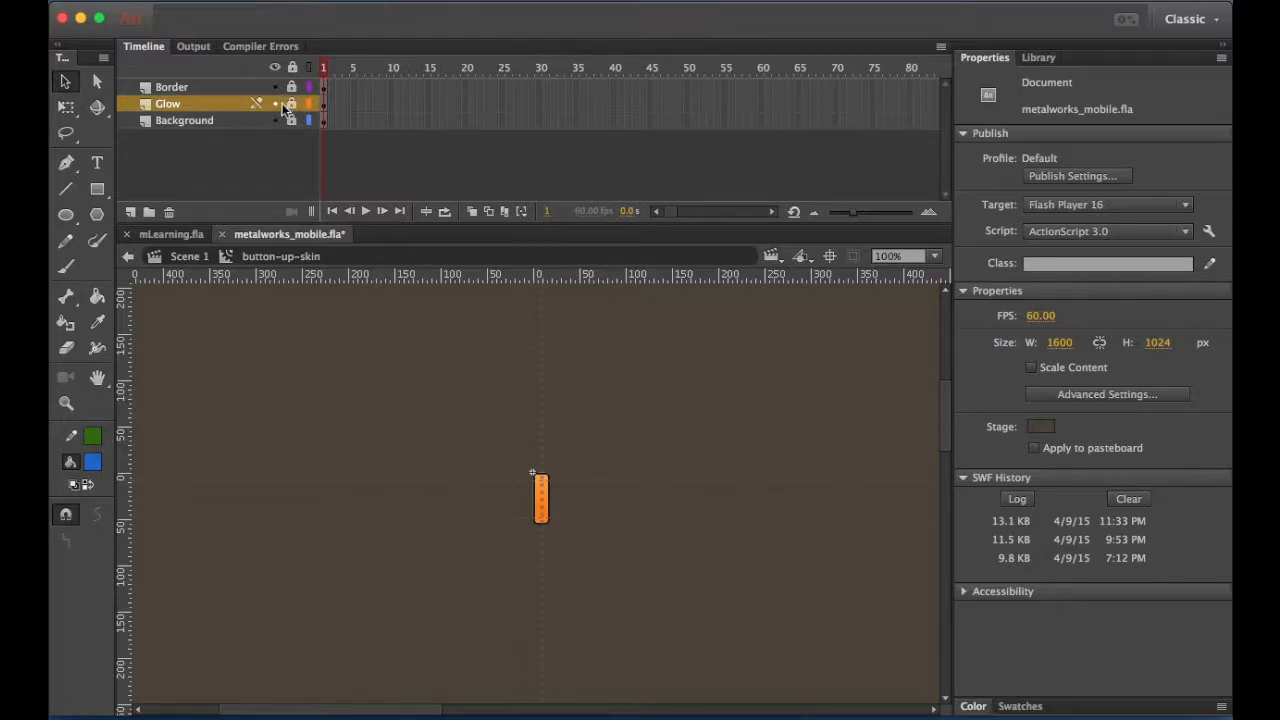
Step: Unlock the Background layer, select its rectangle, and change the first stop of its linear gradient fill to blue #3366FF
{"action": "left_click", "coordinate": [292, 120]}
{"action": "scroll", "coordinate": [549, 503], "scroll_direction": "up", "scroll_amount": 3}
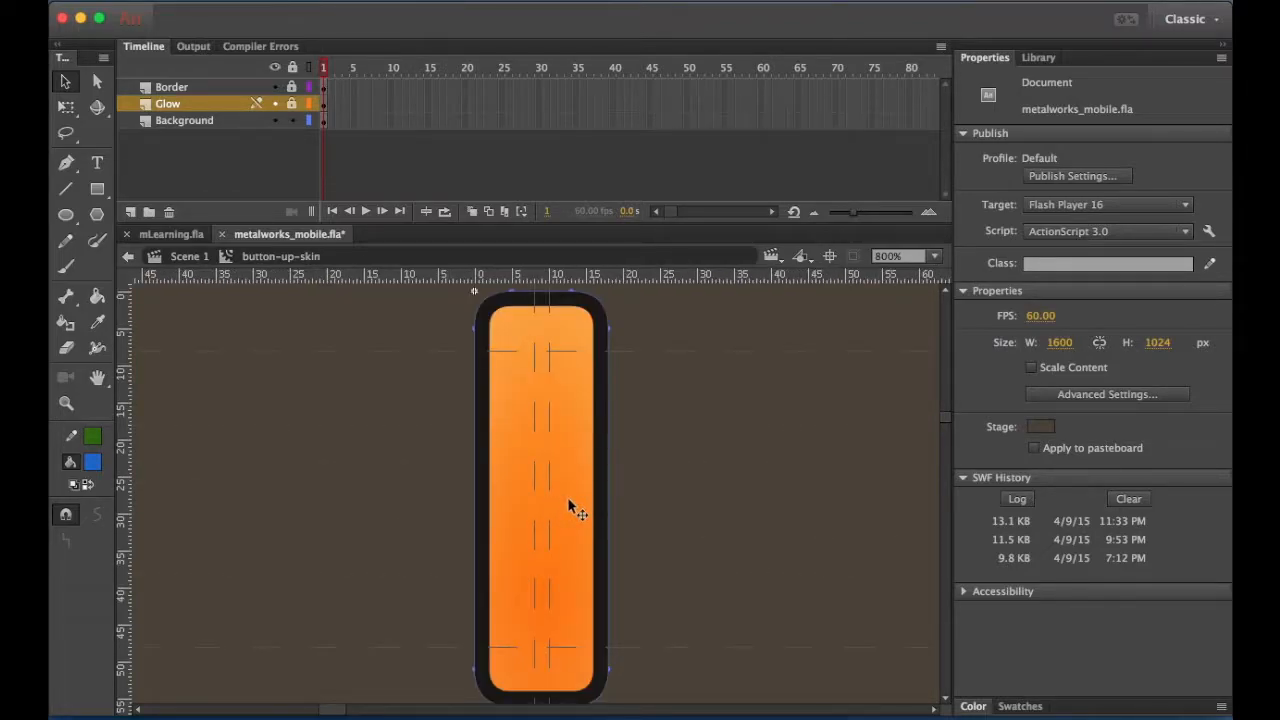
{"action": "left_click", "coordinate": [569, 504]}
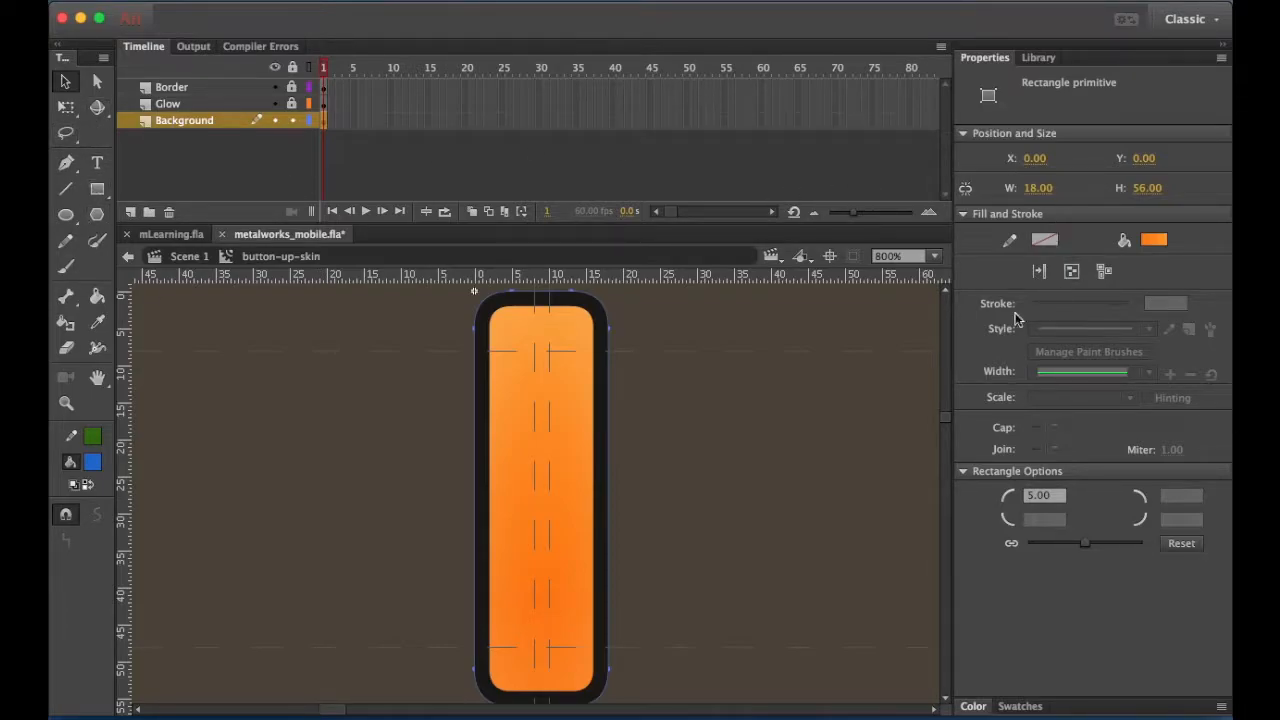
{"action": "left_click", "coordinate": [973, 706]}
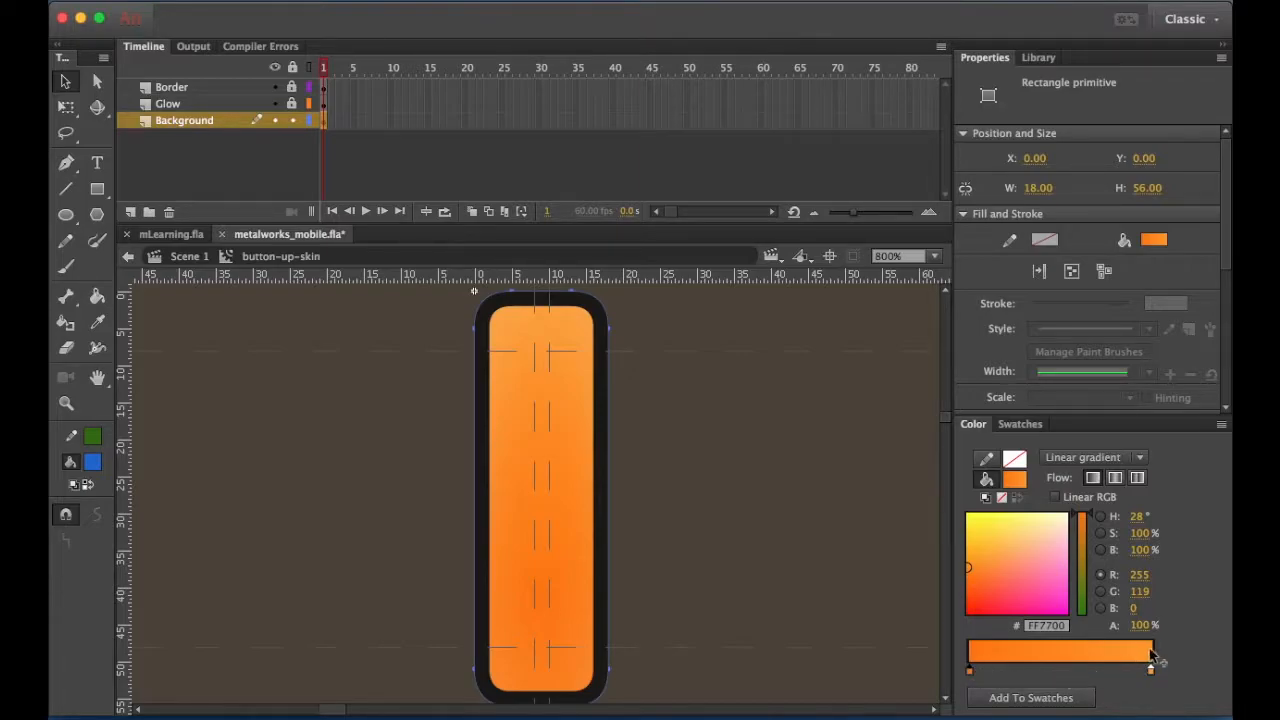
{"action": "double_click", "coordinate": [970, 673]}
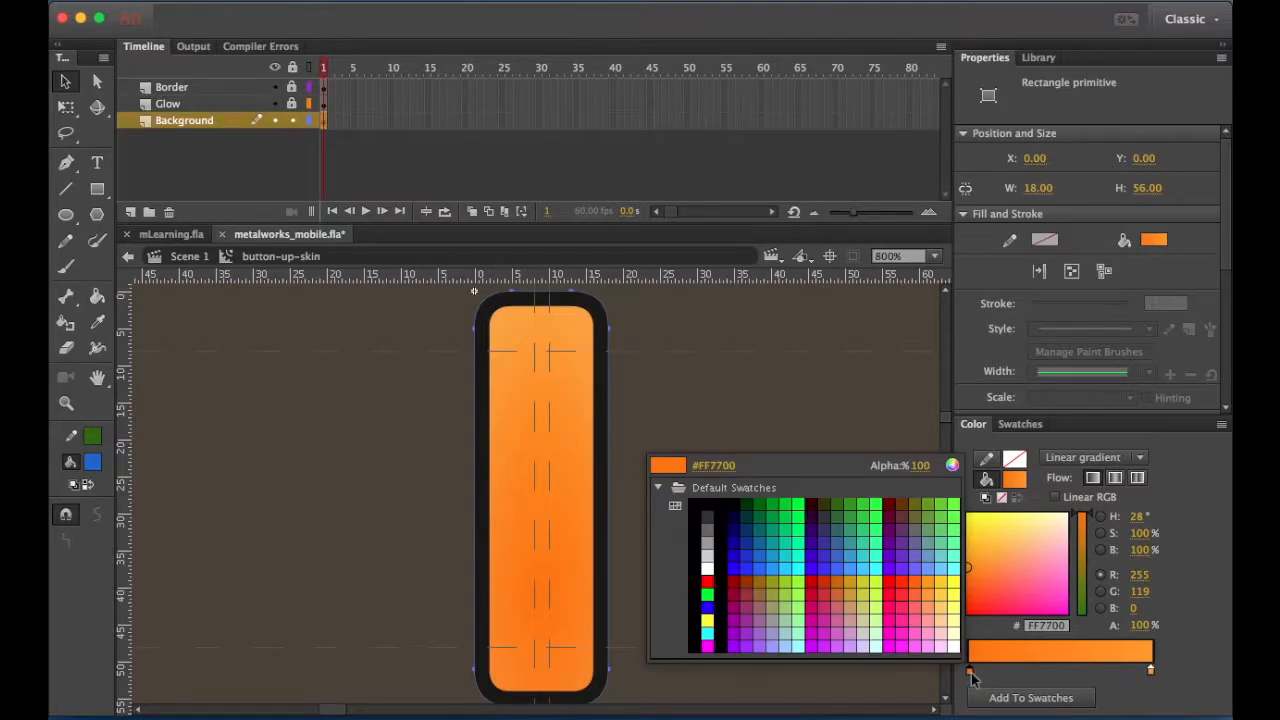
{"action": "left_click", "coordinate": [838, 566]}
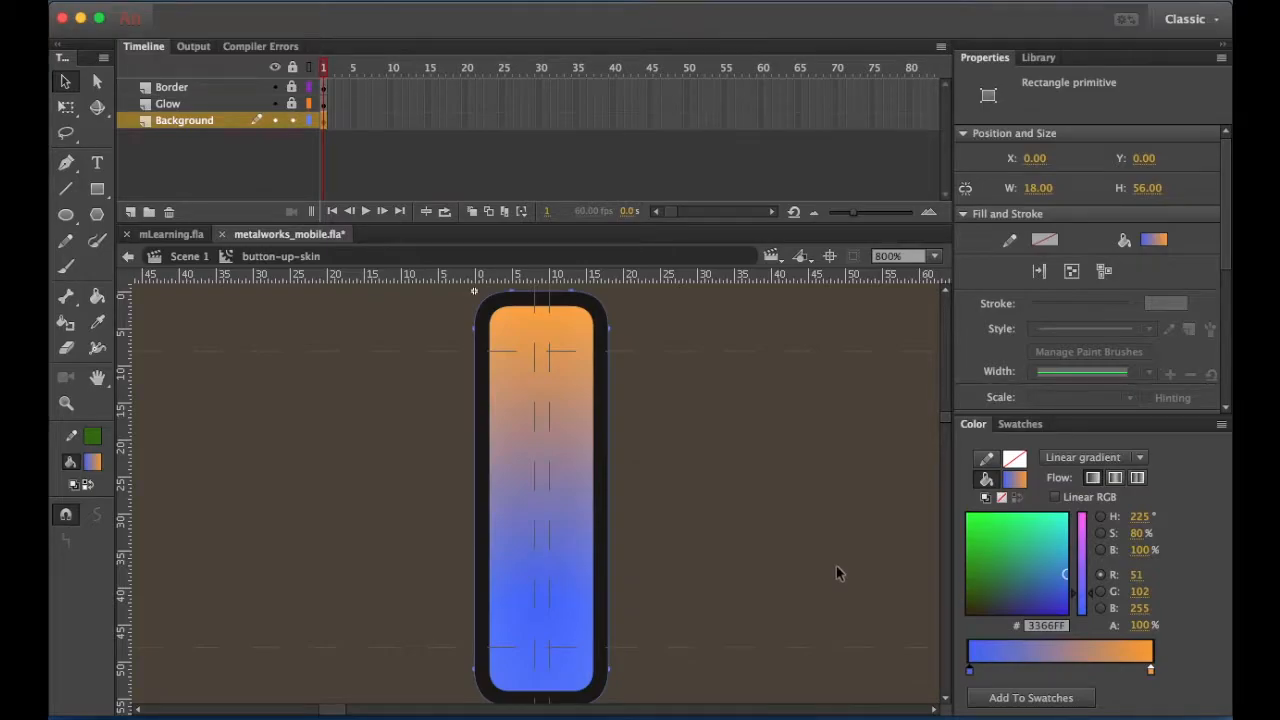
Step: Change the second stop of the Background rectangle's gradient to cyan #33FFFF
{"action": "double_click", "coordinate": [1150, 670]}
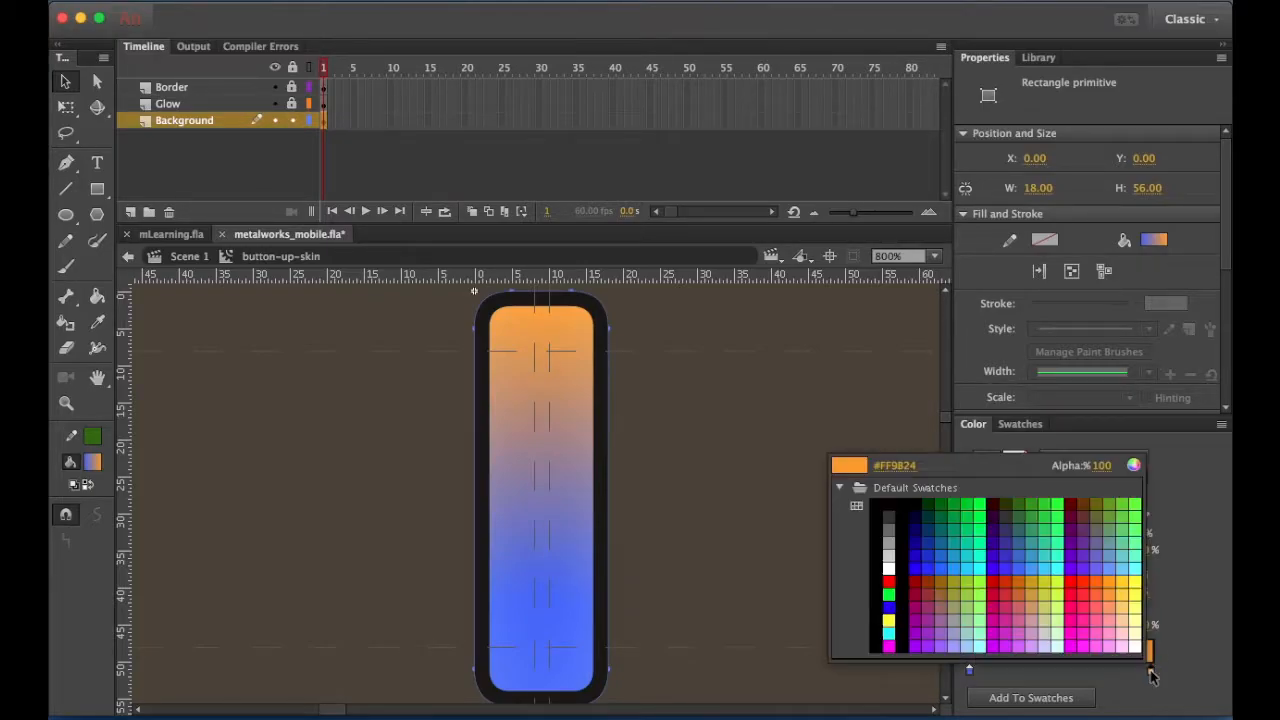
{"action": "left_click", "coordinate": [1058, 569]}
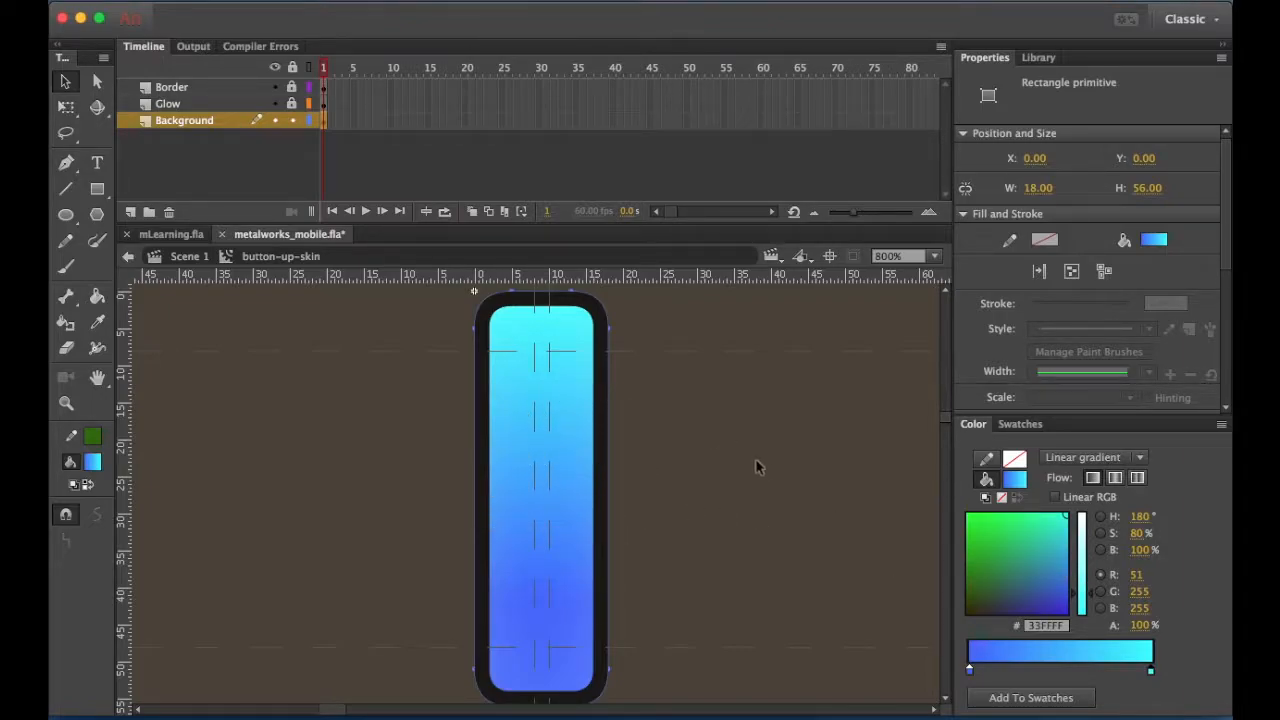
{"action": "left_click", "coordinate": [1062, 627]}
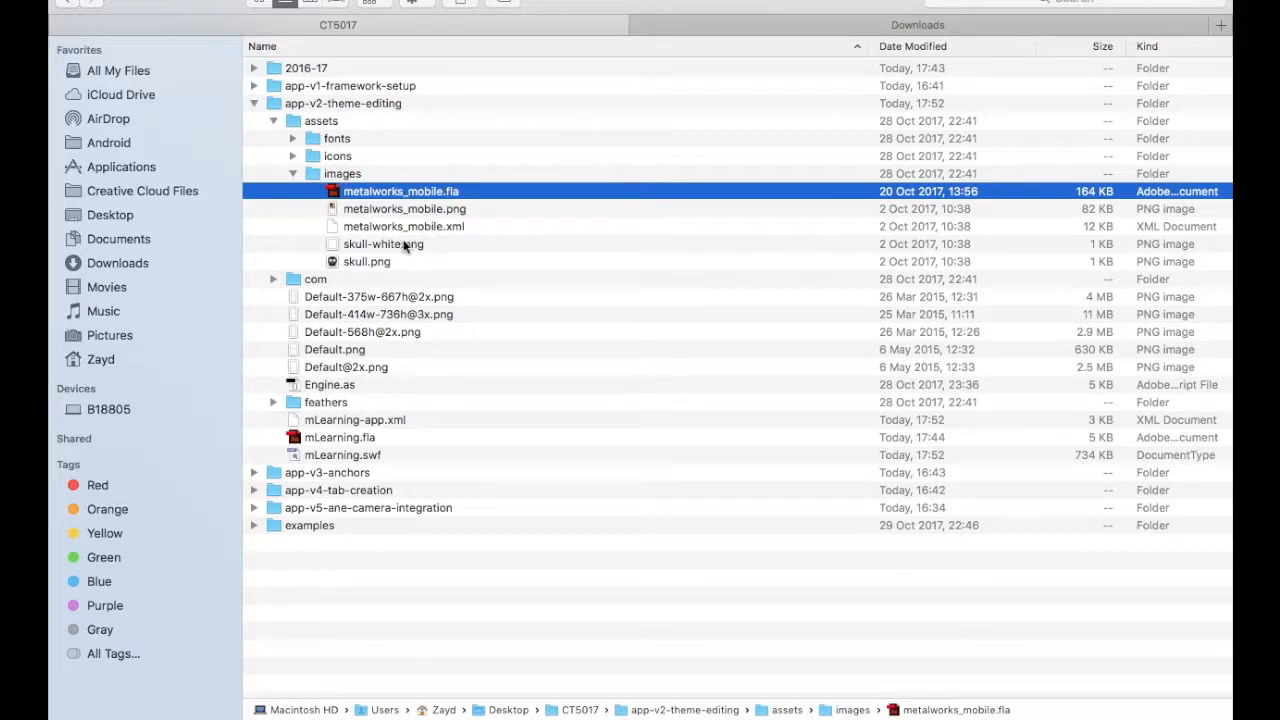
Step: In Finder, expand the project's com folder down to the mLearning package and open Main.as in Adobe Animate
{"action": "left_click", "coordinate": [273, 279]}
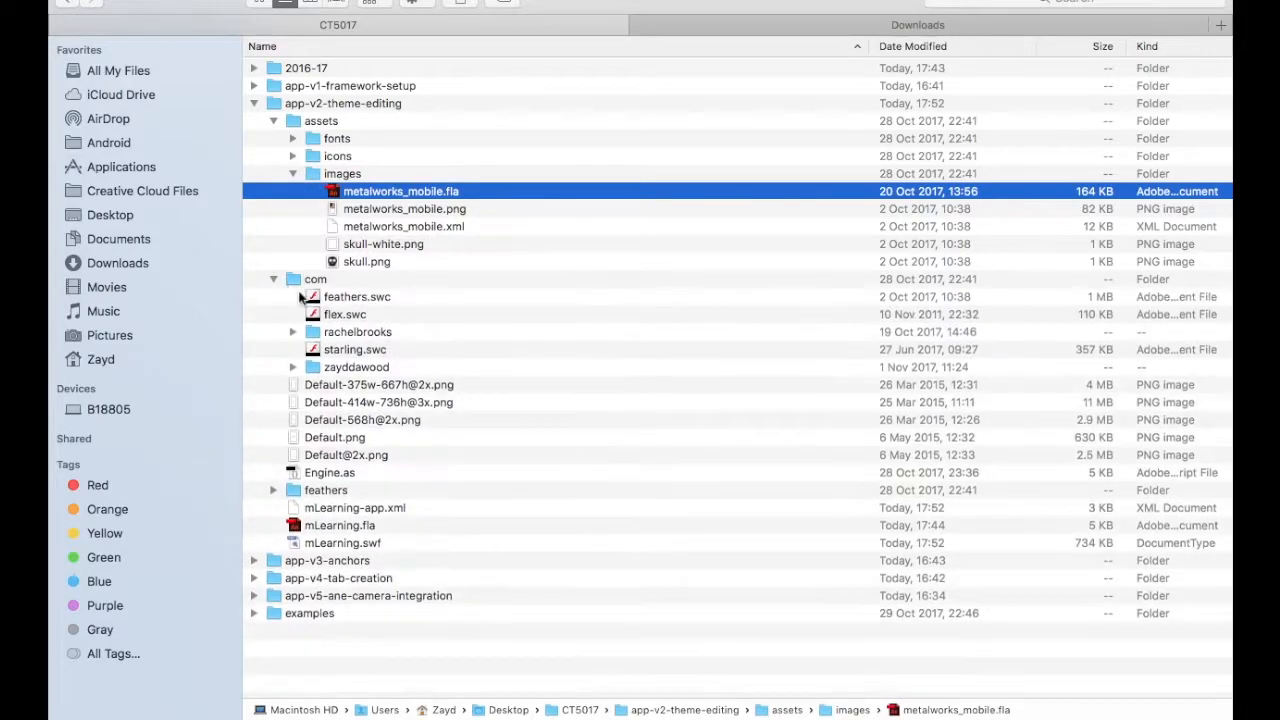
{"action": "left_click", "coordinate": [292, 368]}
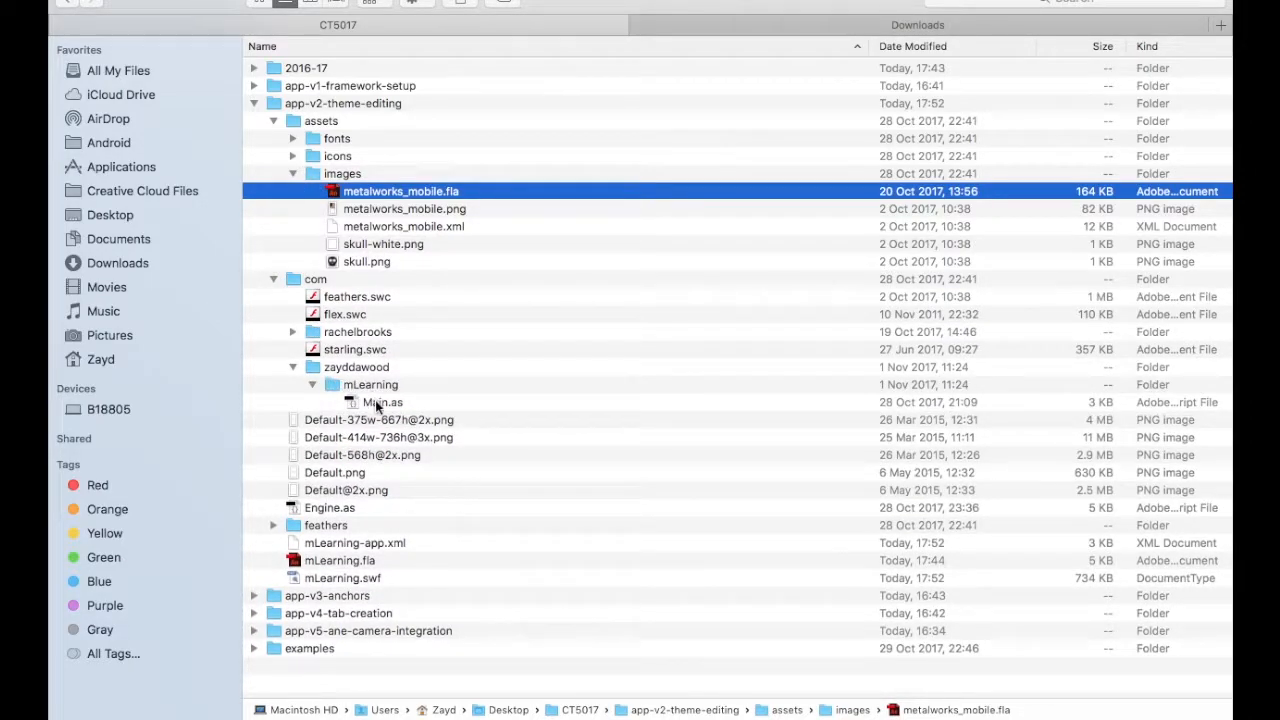
{"action": "double_click", "coordinate": [377, 404]}
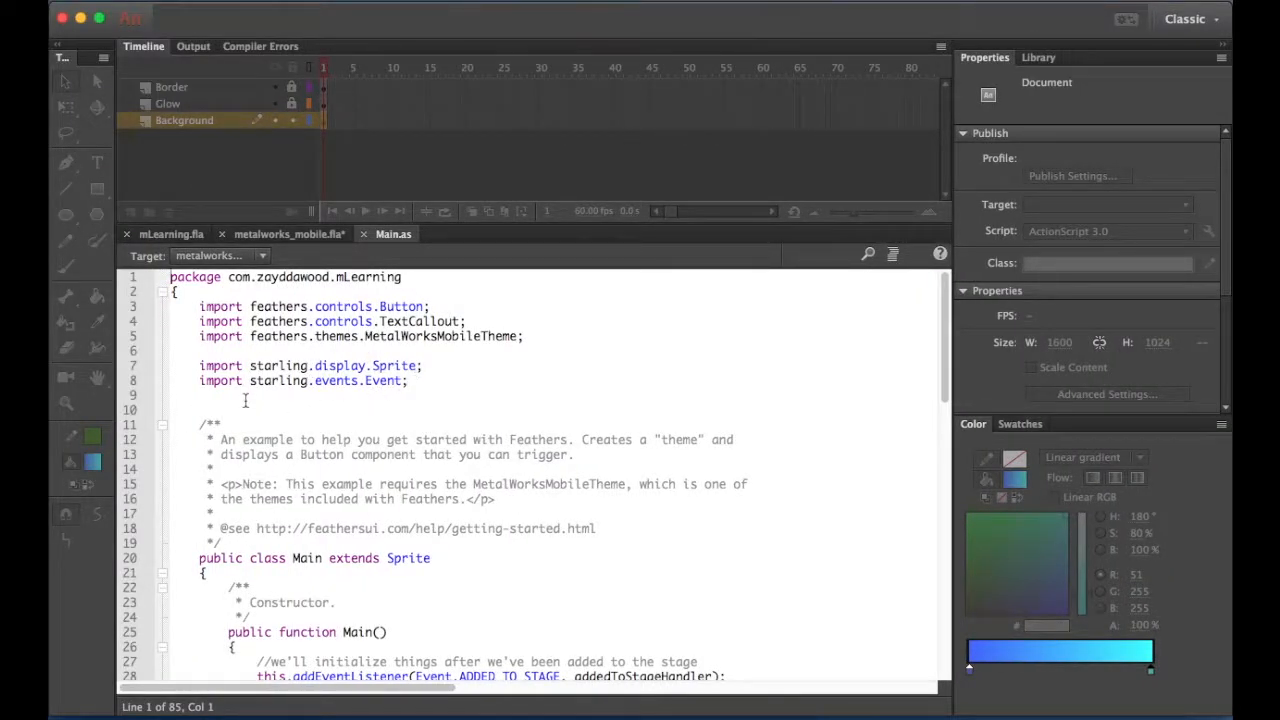
Step: Insert an empty multi-line block comment with blank lines inside it, between the Constructor comment and the Main() function in Main.as
{"action": "scroll", "coordinate": [270, 522], "scroll_direction": "down", "scroll_amount": 5}
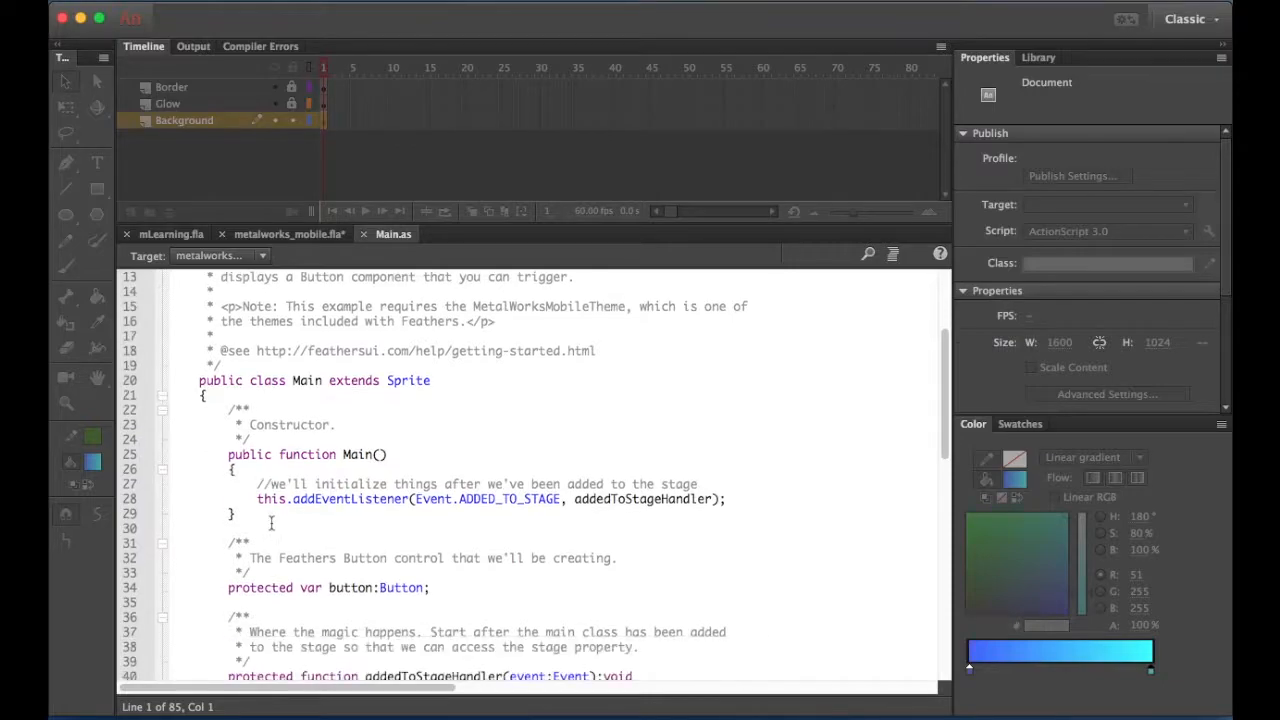
{"action": "left_click", "coordinate": [275, 438]}
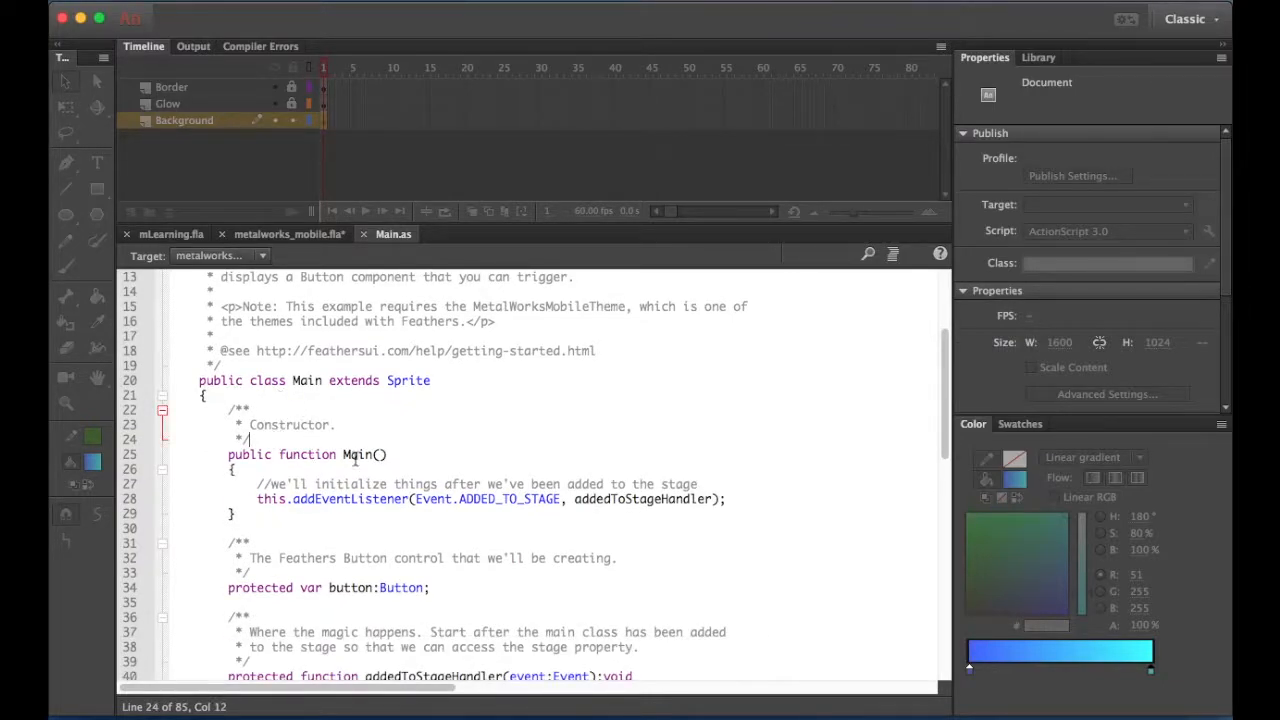
{"action": "key", "text": "Return"}
{"action": "key", "text": "Return"}
{"action": "key", "text": "Return"}
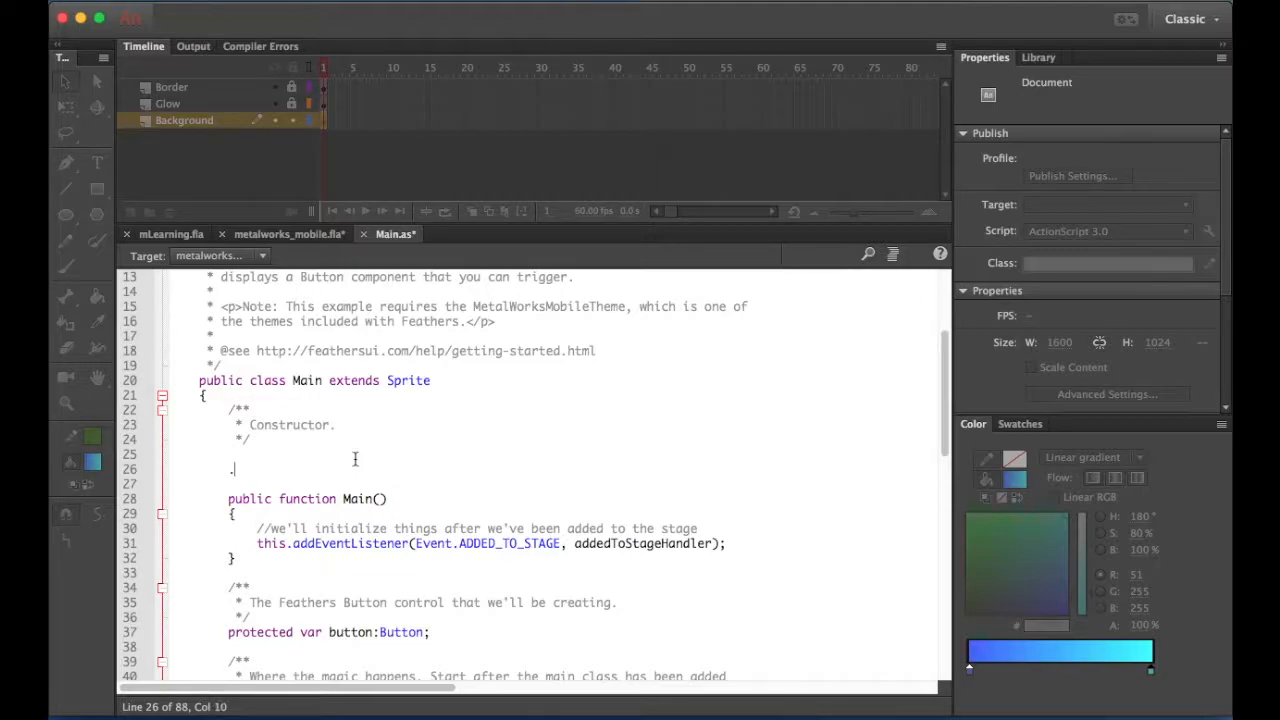
{"action": "key", "text": "BackSpace"}
{"action": "key", "text": "BackSpace"}
{"action": "type", "text": "/*"}
{"action": "key", "text": "Return"}
{"action": "key", "text": "Return"}
{"action": "type", "text": "*/"}
{"action": "left_click", "coordinate": [225, 493]}
{"action": "key", "text": "Return"}
{"action": "key", "text": "Return"}
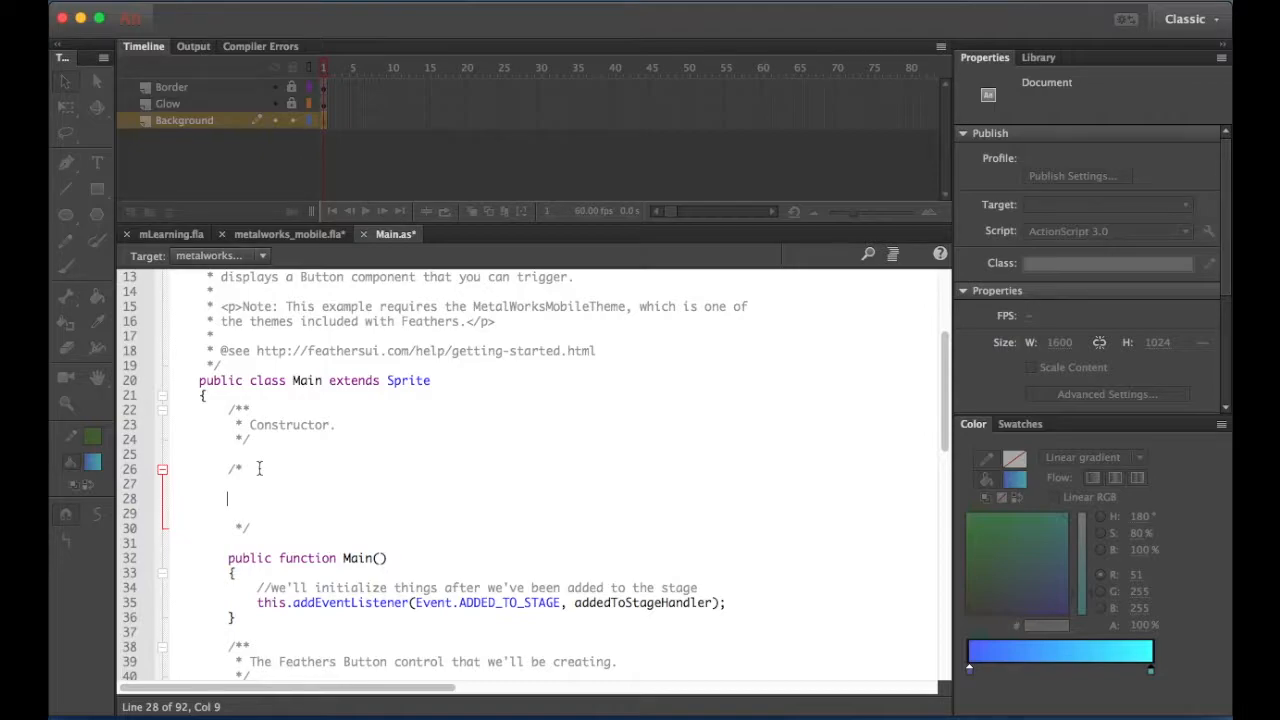
Step: Write the note "Button style: light blue: #33FFFF" inside the empty block comment in Main.as
{"action": "type", "text": "Button style: dark blue: 33FFFF"}
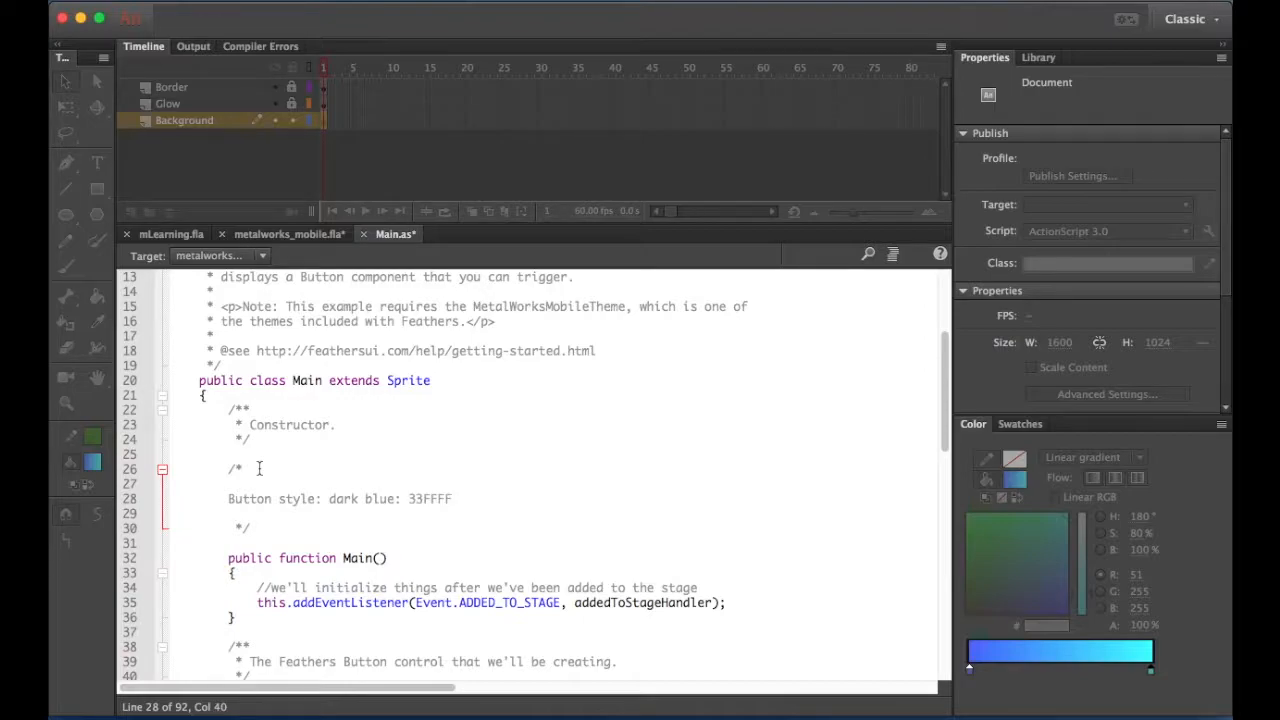
{"action": "key", "text": "BackSpace"}
{"action": "key", "text": "BackSpace"}
{"action": "key", "text": "BackSpace"}
{"action": "key", "text": "BackSpace"}
{"action": "type", "text": "light"}
{"action": "key", "text": "Right"}
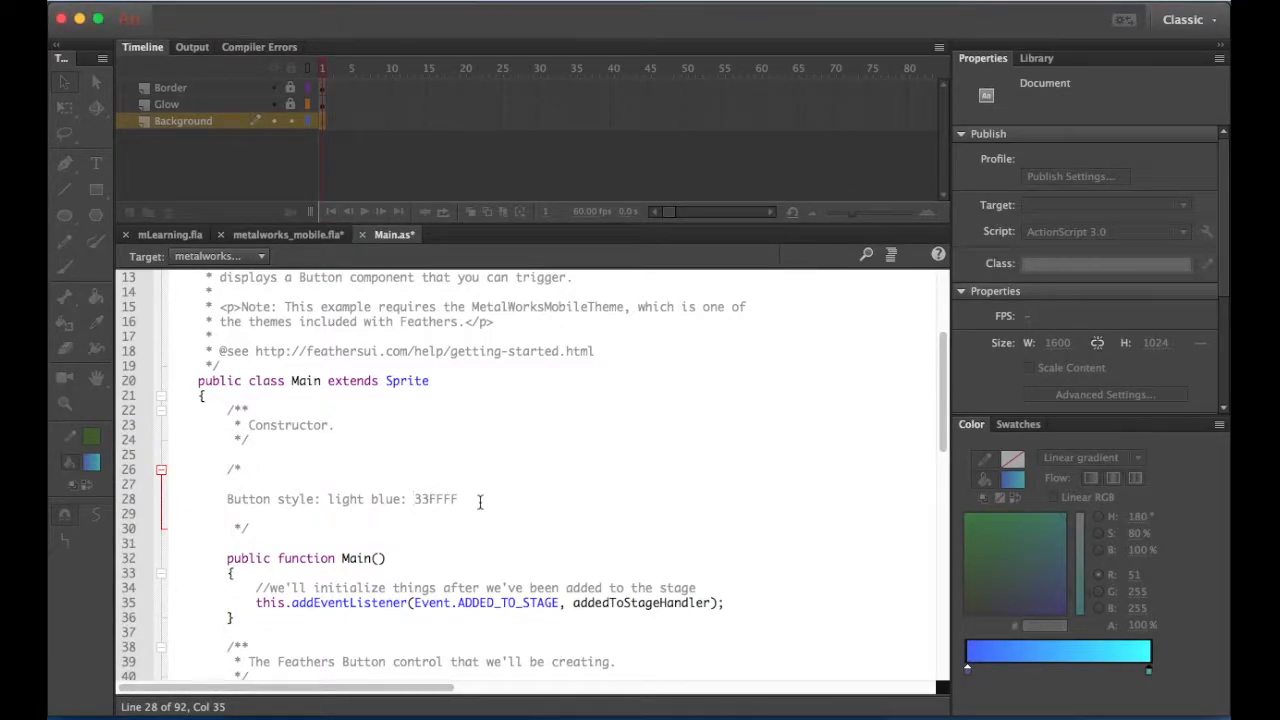
{"action": "type", "text": "#"}
Step: Look up the first gradient stop's hex code in metalworks_mobile.fla and add it as "dark blue: #3366FF" on its own indented line above light blue
{"action": "left_click", "coordinate": [303, 235]}
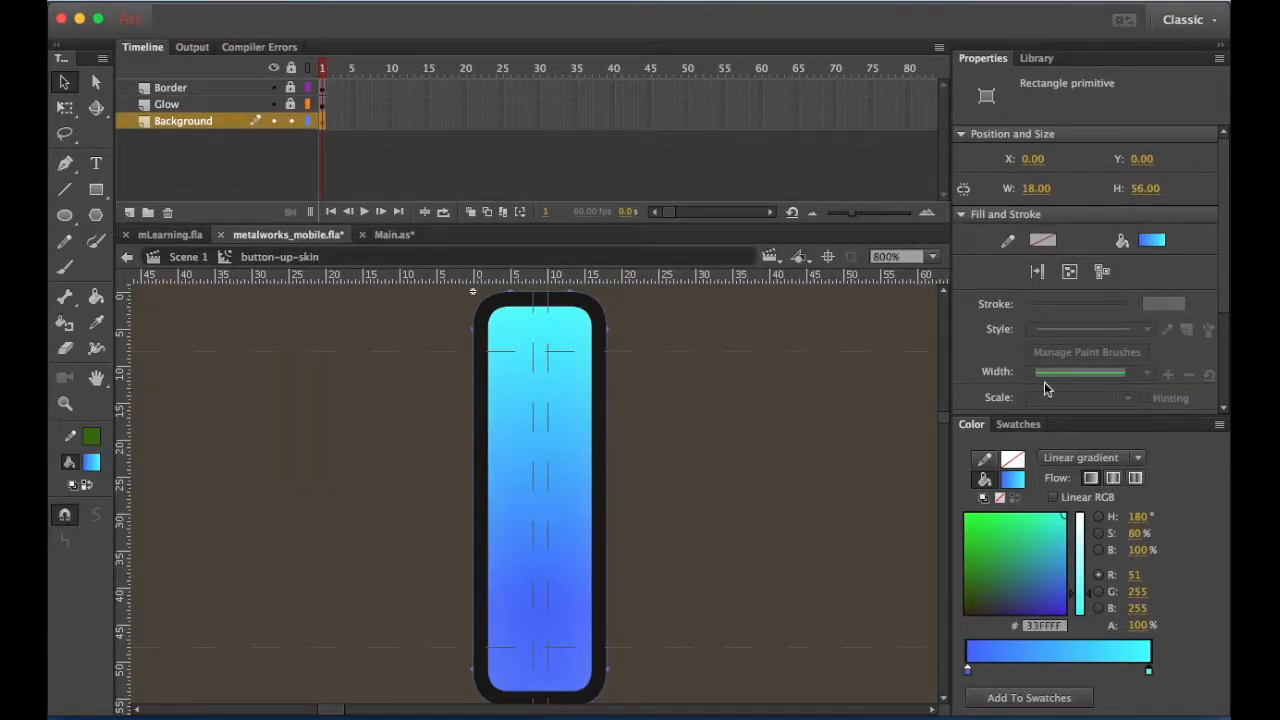
{"action": "left_click", "coordinate": [967, 671]}
{"action": "left_click", "coordinate": [1050, 626]}
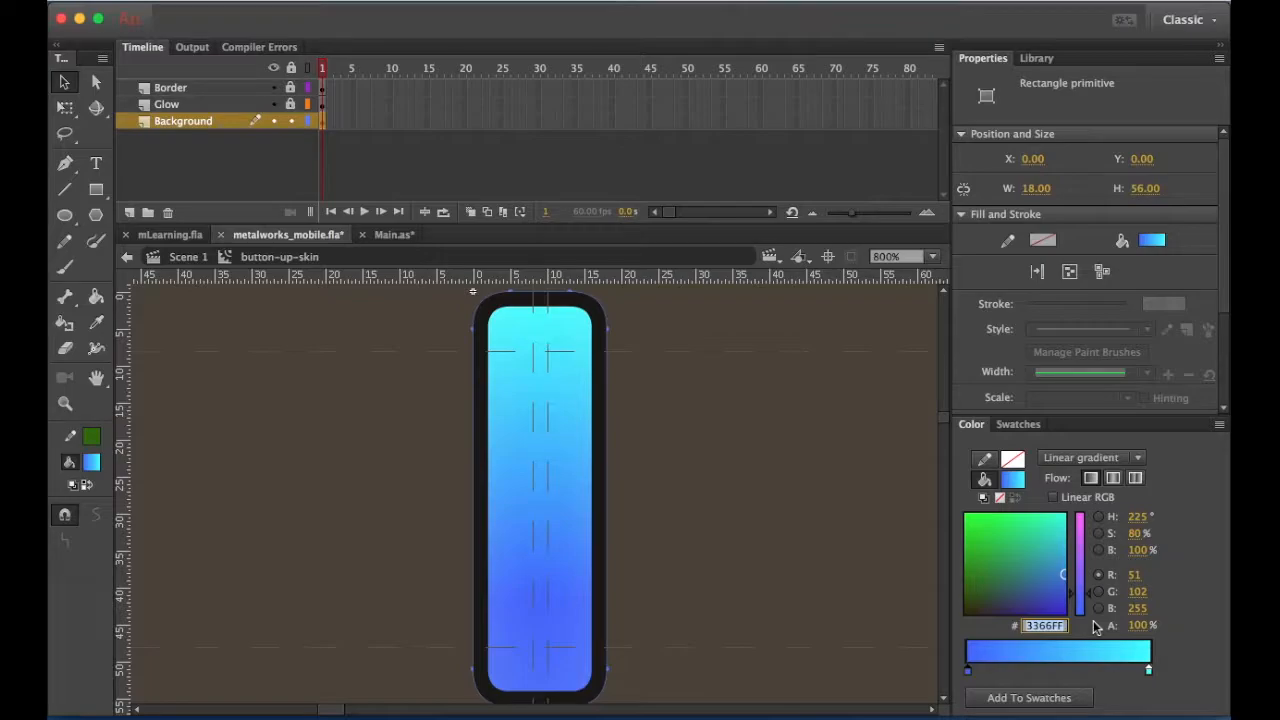
{"action": "left_click", "coordinate": [406, 234]}
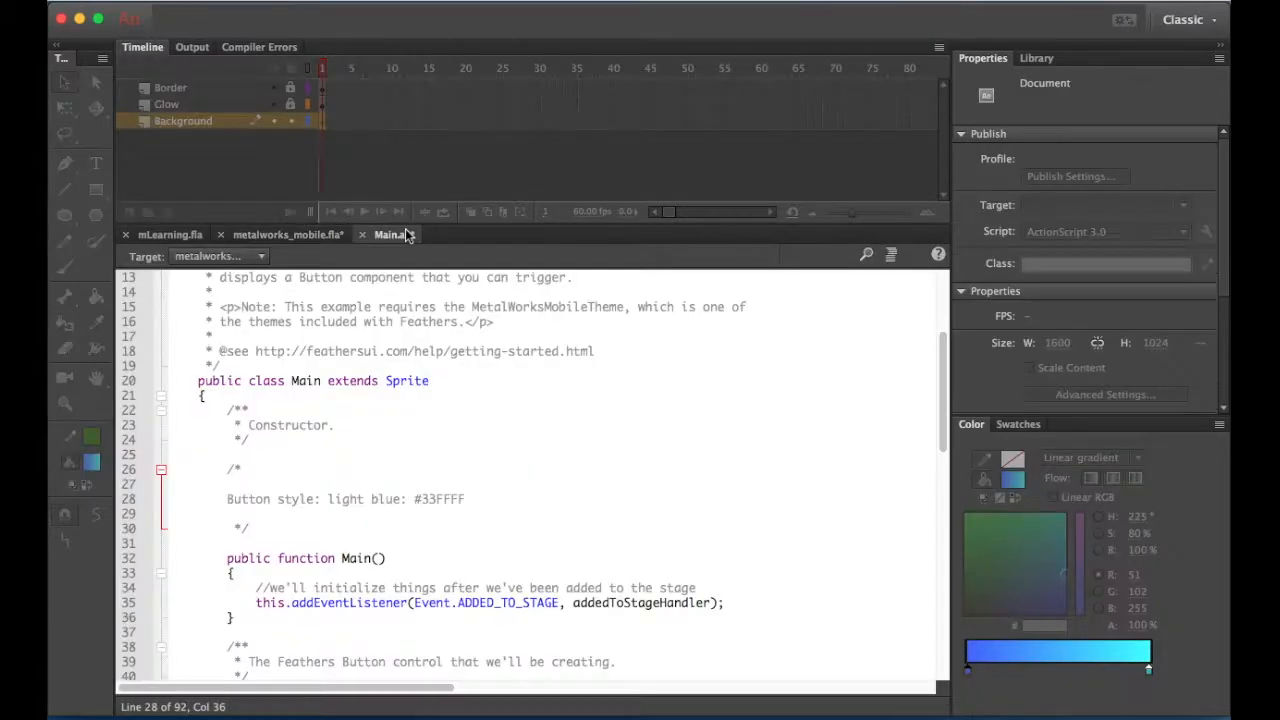
{"action": "left_click", "coordinate": [321, 502]}
{"action": "key", "text": "Return"}
{"action": "key", "text": "Tab"}
{"action": "key", "text": "Return"}
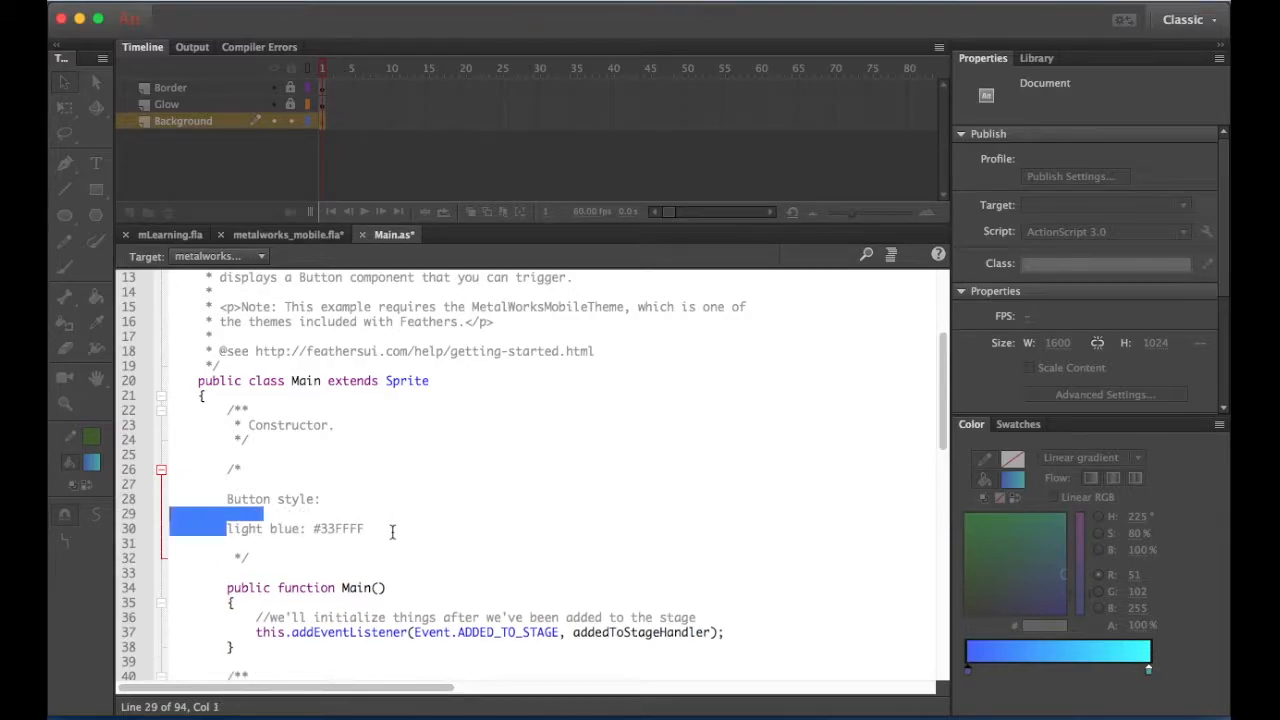
{"action": "type", "text": "d"}
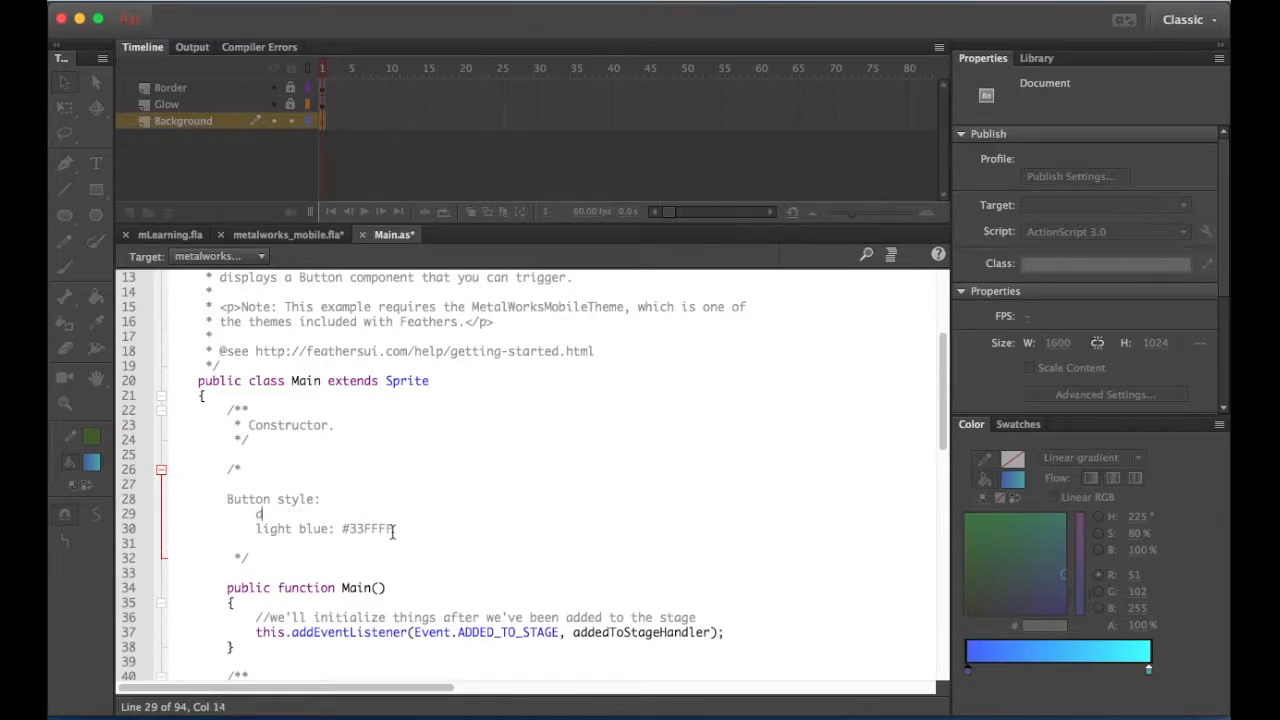
{"action": "type", "text": "ark blue: 3366FF"}
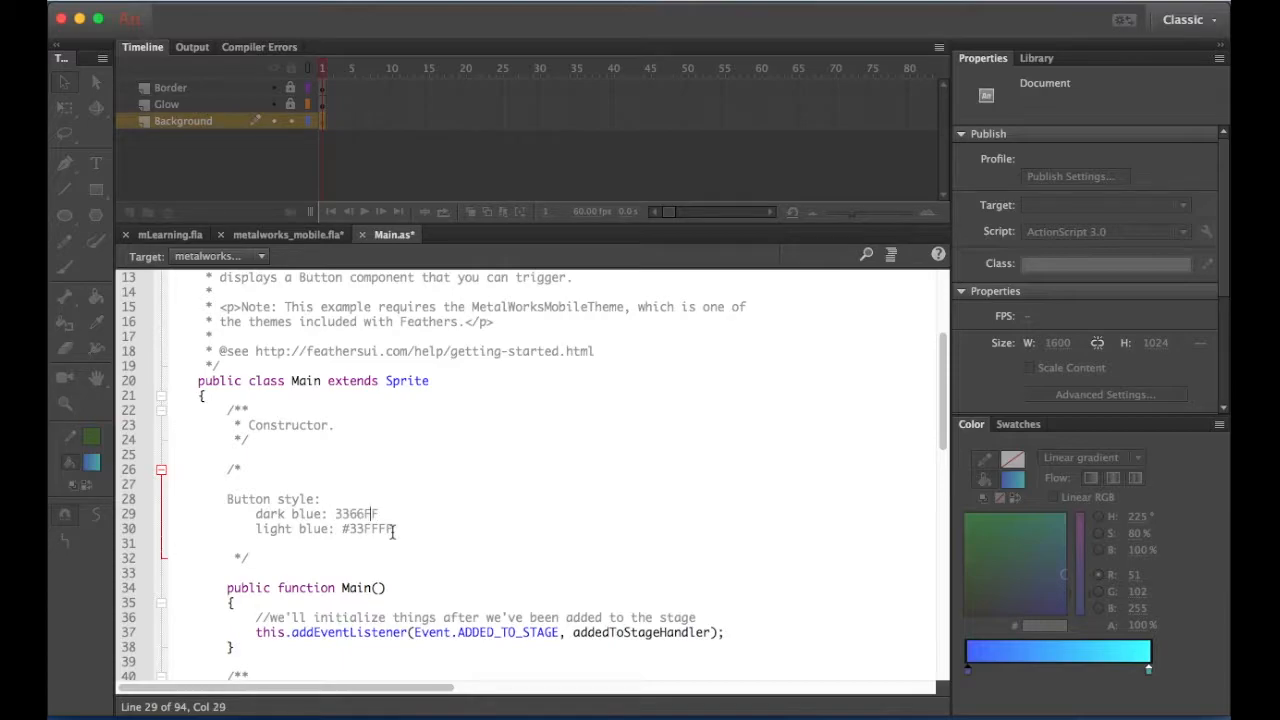
{"action": "type", "text": "#"}
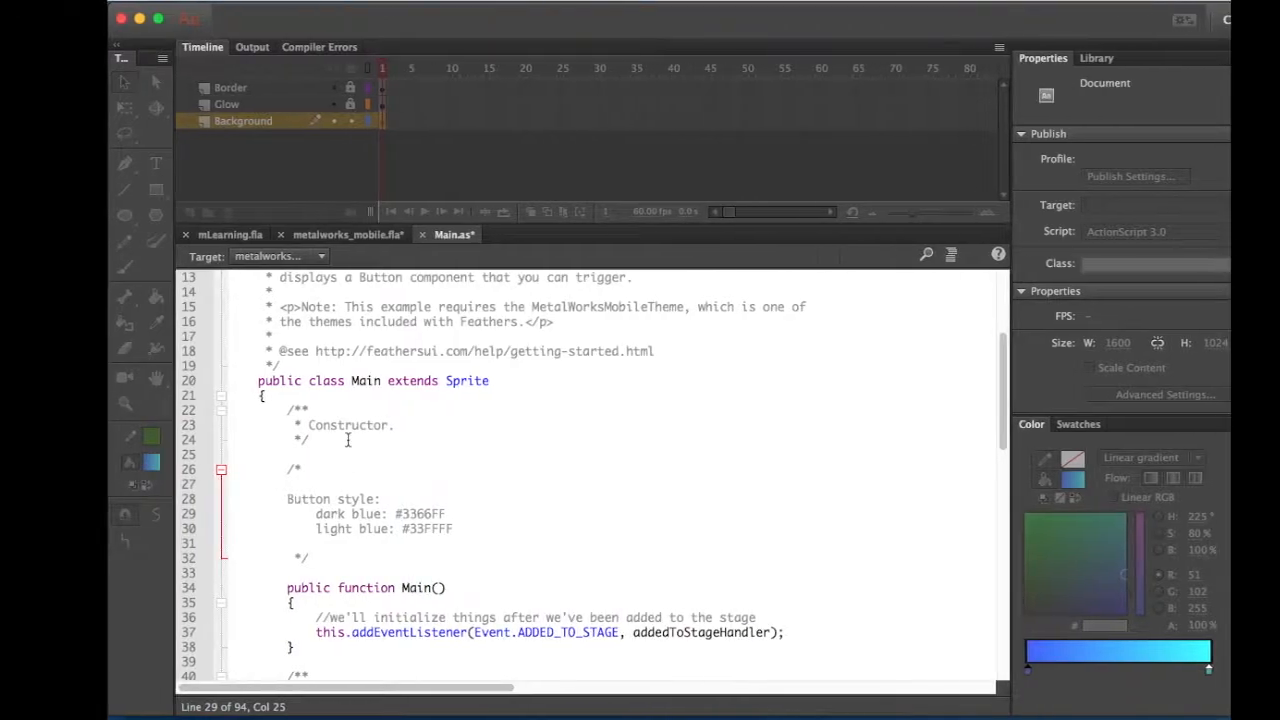
Step: Switch to metalworks_mobile.fla, save it, and return from button-up-skin to Scene 1
{"action": "left_click", "coordinate": [303, 236]}
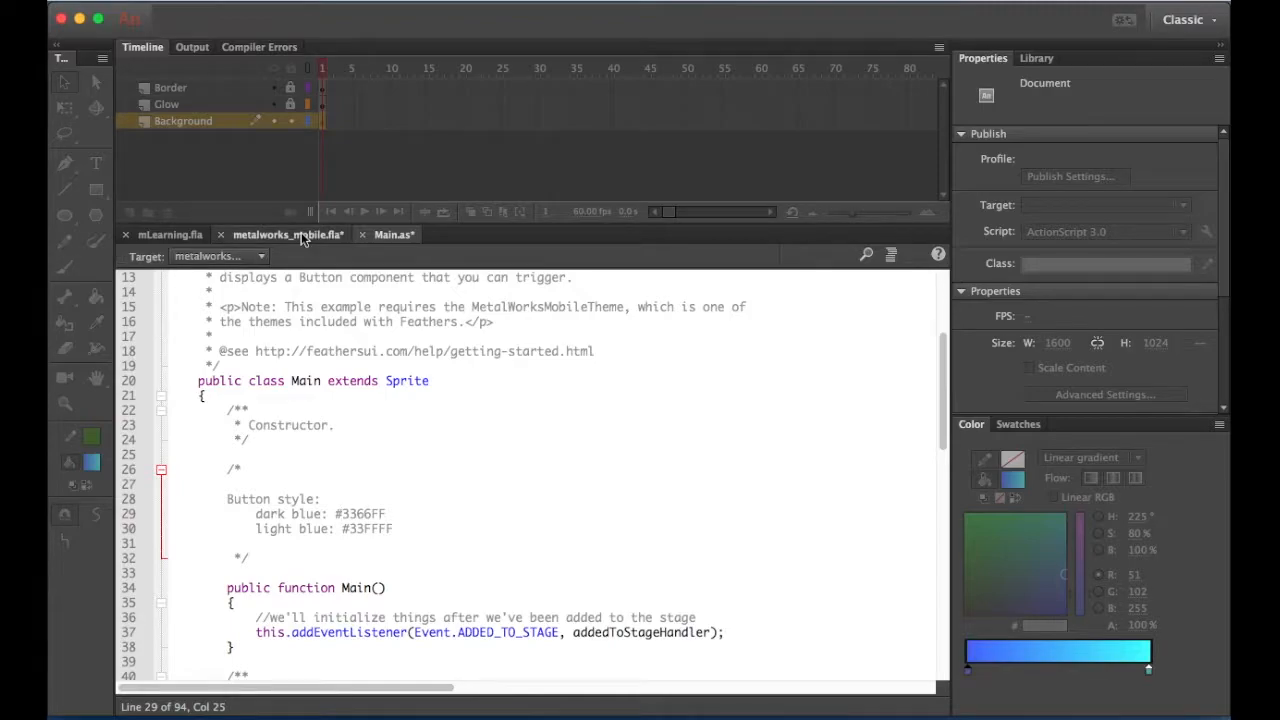
{"action": "key", "text": "super+s"}
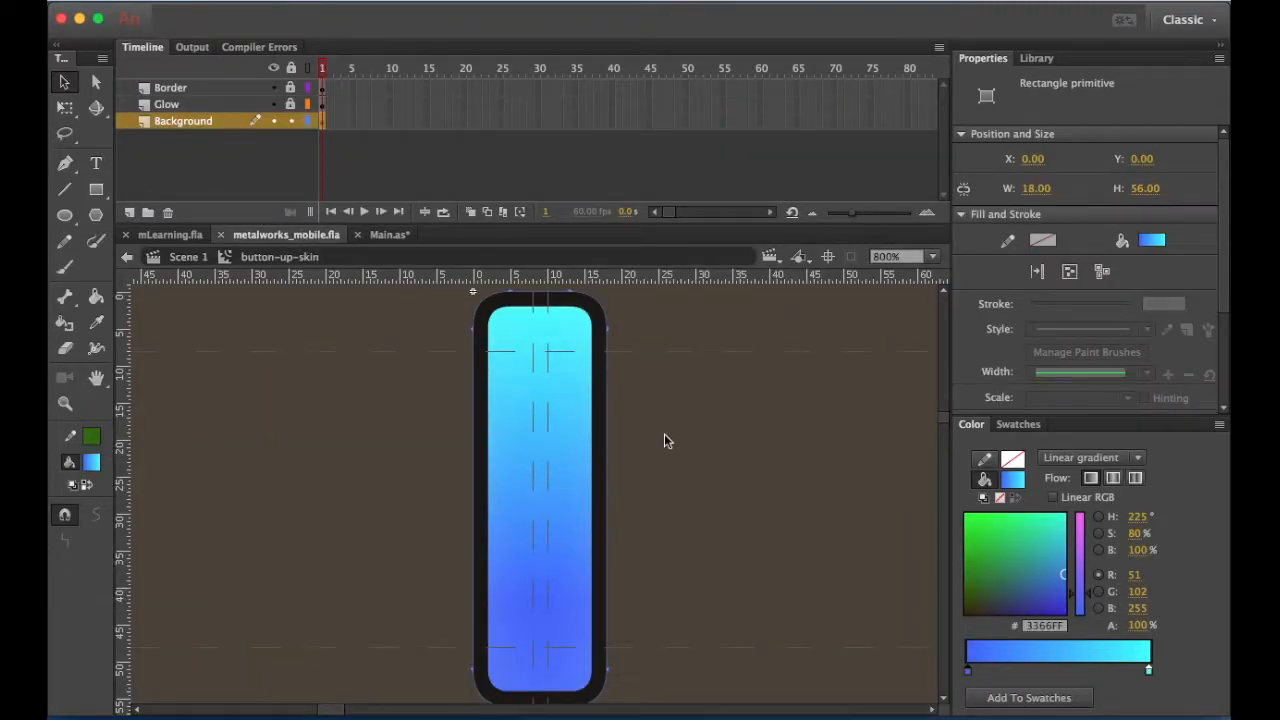
{"action": "left_click", "coordinate": [188, 257]}
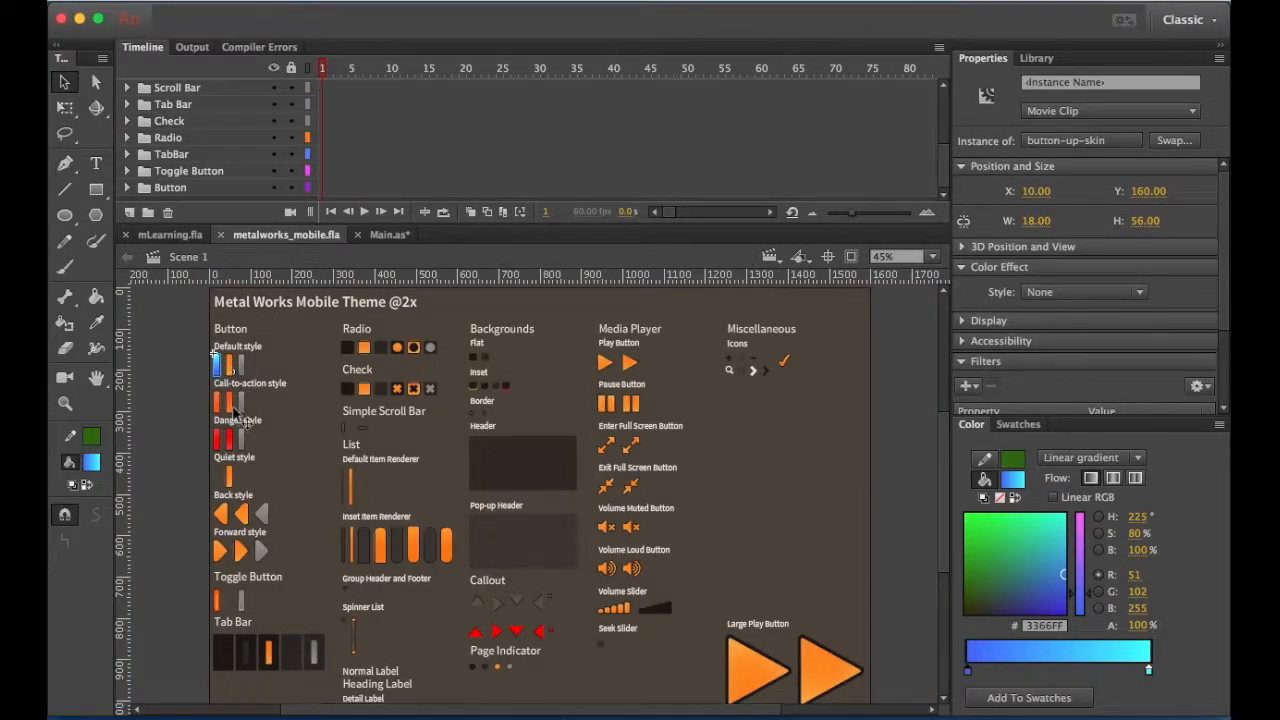
Step: Open the default style's button-down-skin for editing, unlock its Background layer and select the orange rectangle
{"action": "left_click", "coordinate": [236, 368]}
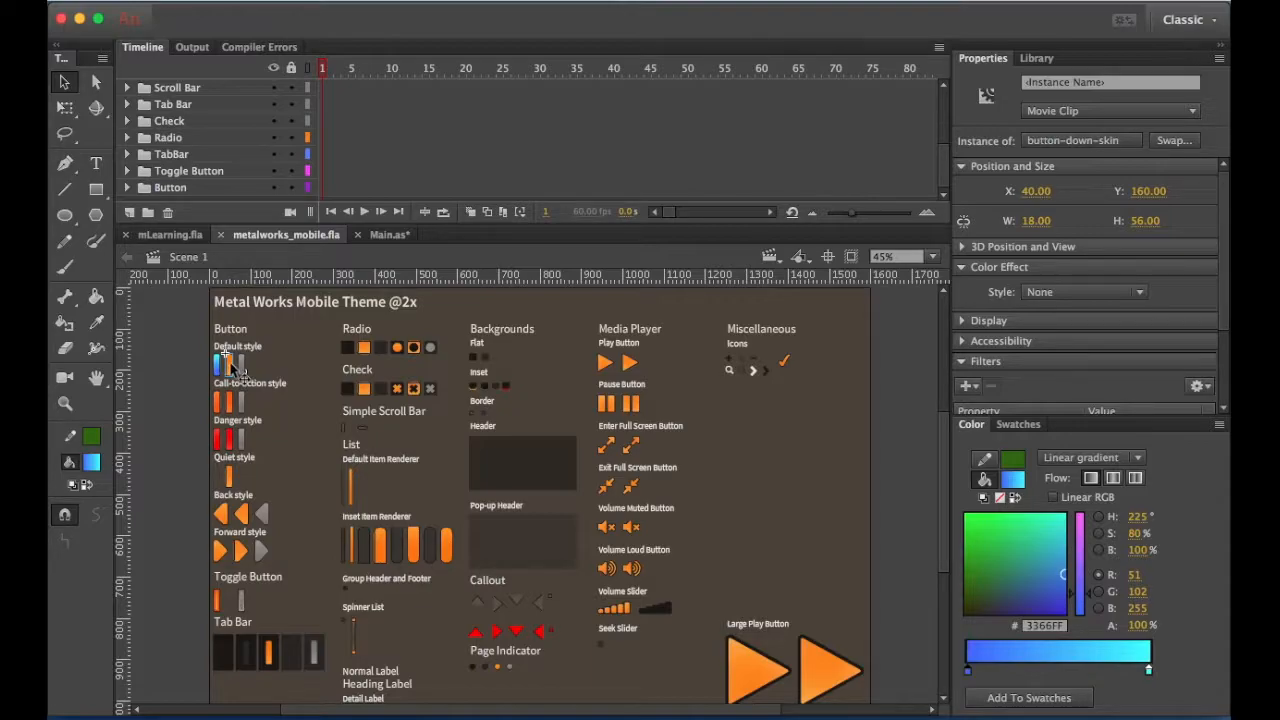
{"action": "double_click", "coordinate": [229, 366]}
{"action": "key", "text": "ctrl+equal"}
{"action": "key", "text": "ctrl+equal"}
{"action": "key", "text": "ctrl+equal"}
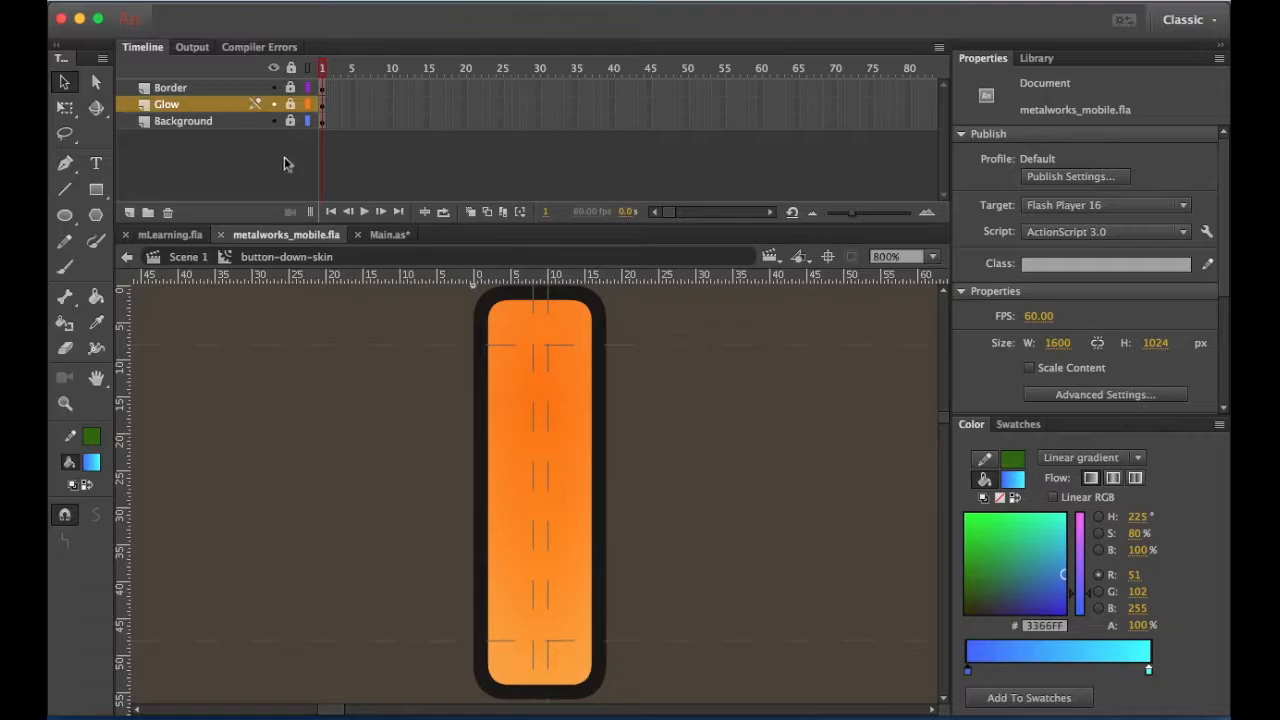
{"action": "left_click", "coordinate": [290, 121]}
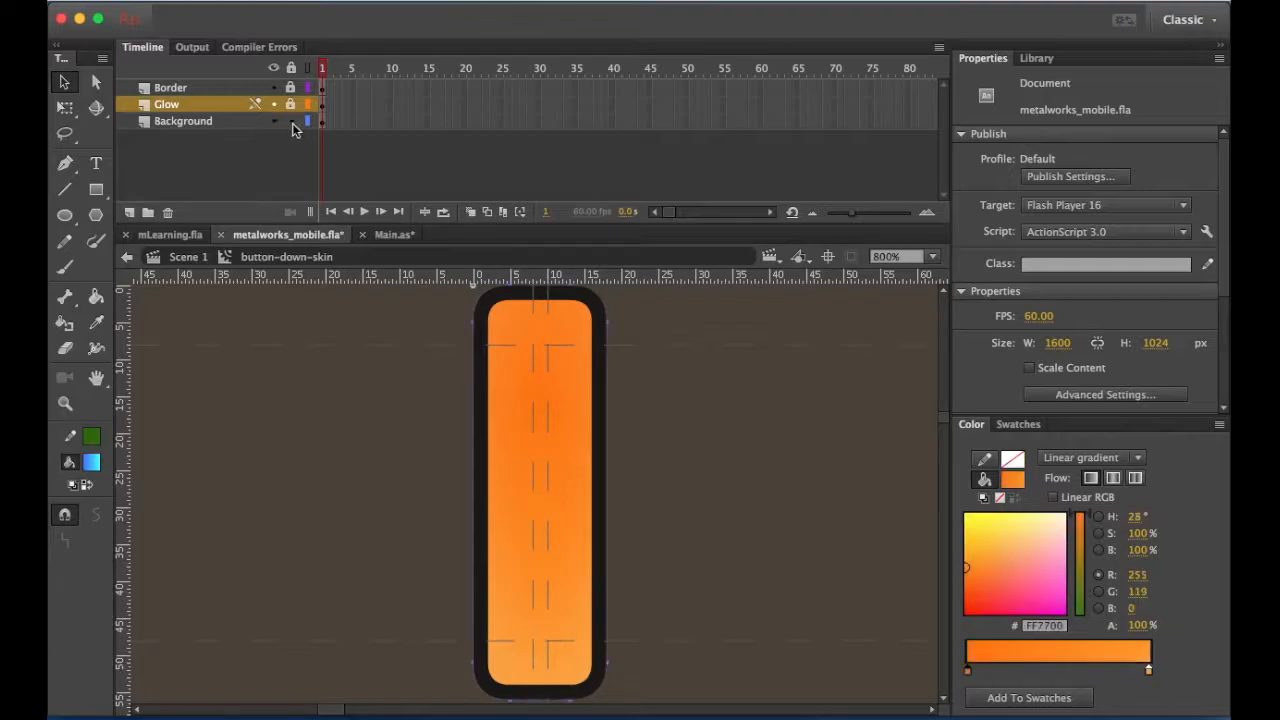
{"action": "left_click", "coordinate": [513, 436]}
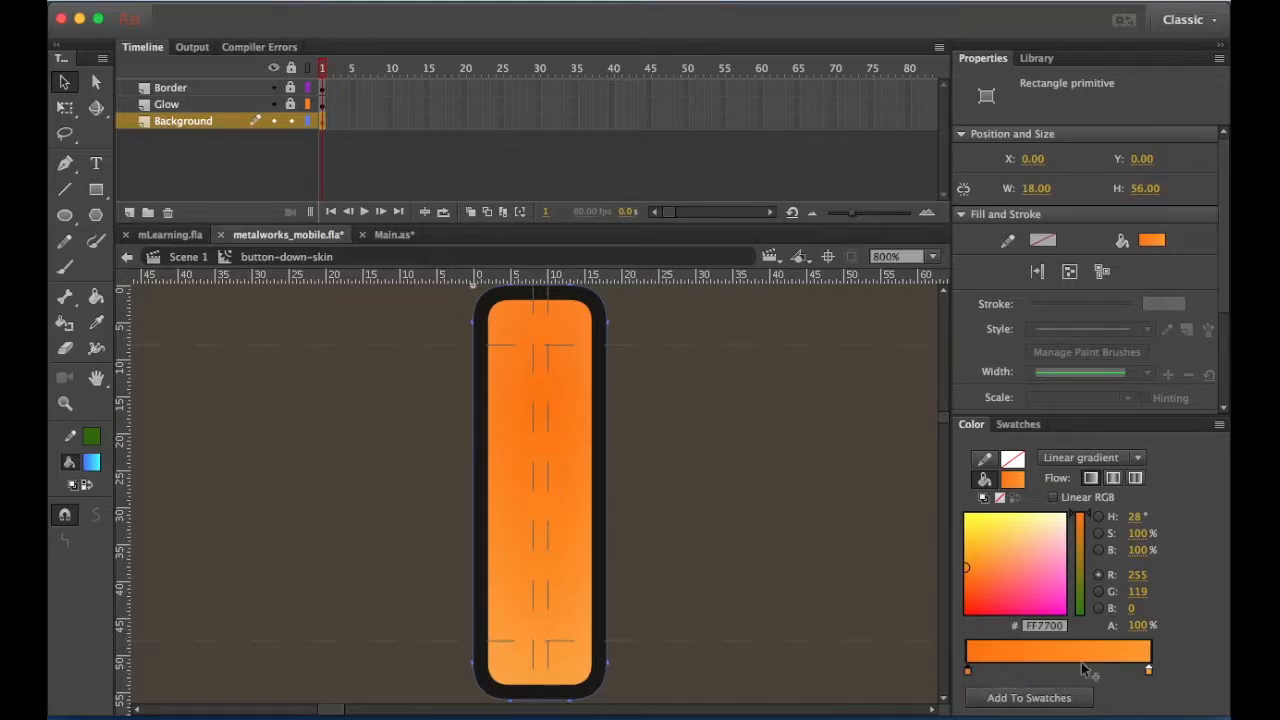
Step: Try a gradient of cyan #33FFFF to blue #3399FF on the button-down-skin rectangle and view it in Scene 1
{"action": "double_click", "coordinate": [968, 674]}
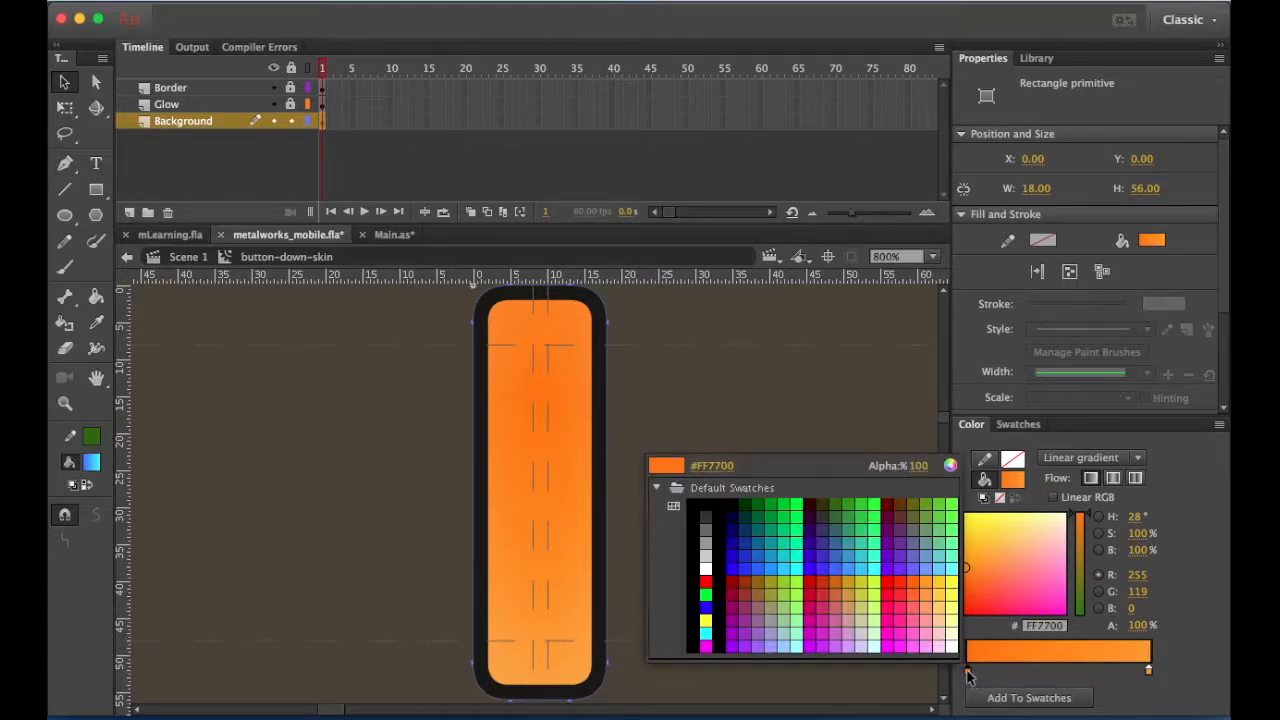
{"action": "left_click", "coordinate": [881, 565]}
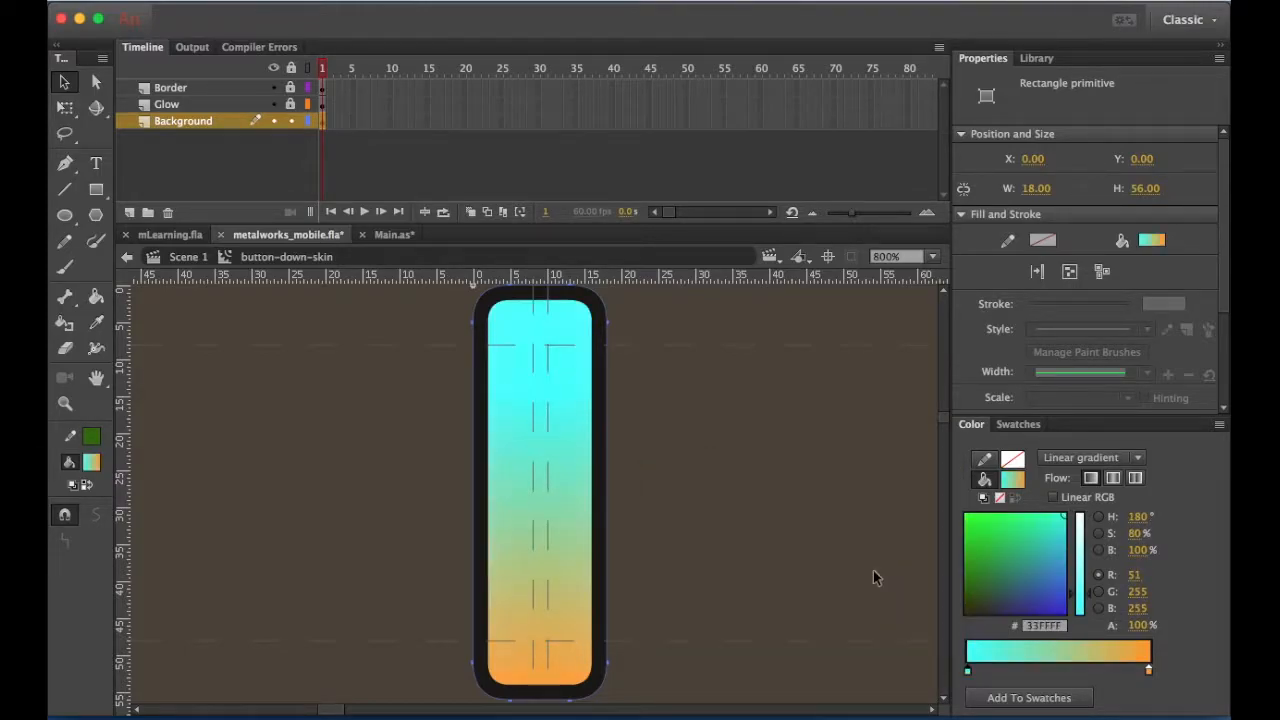
{"action": "double_click", "coordinate": [1148, 670]}
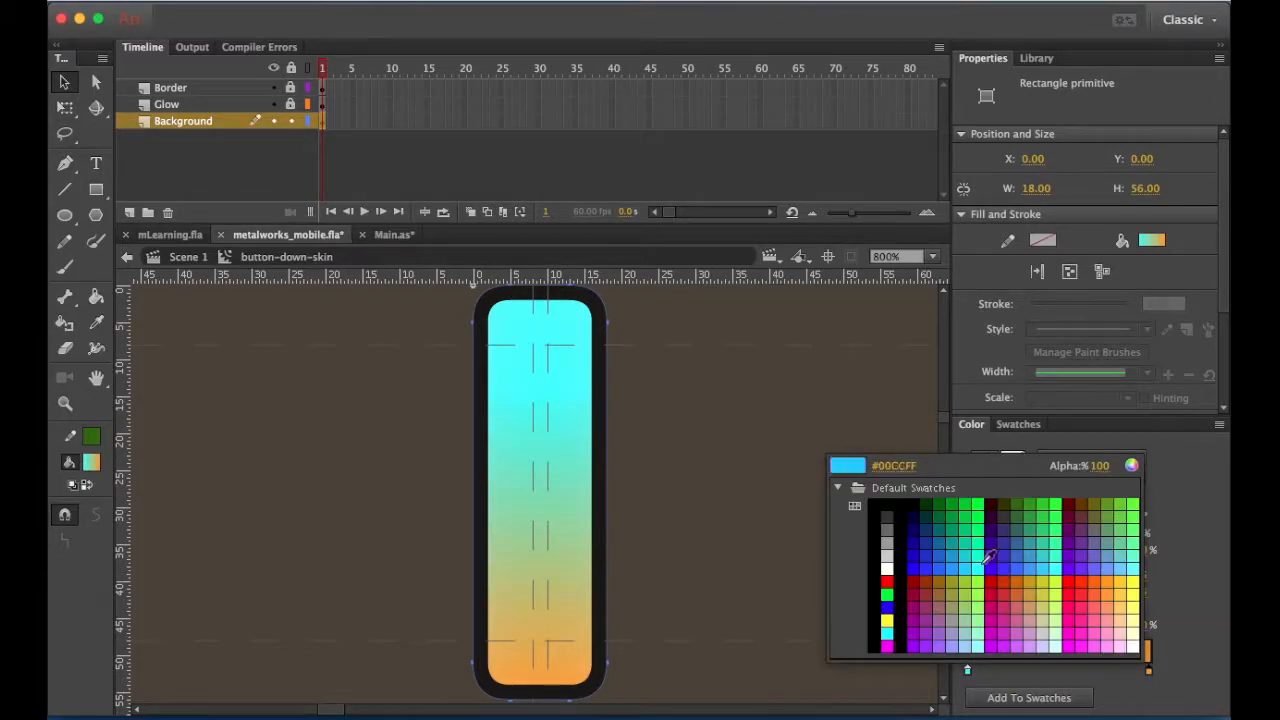
{"action": "left_click", "coordinate": [1035, 560]}
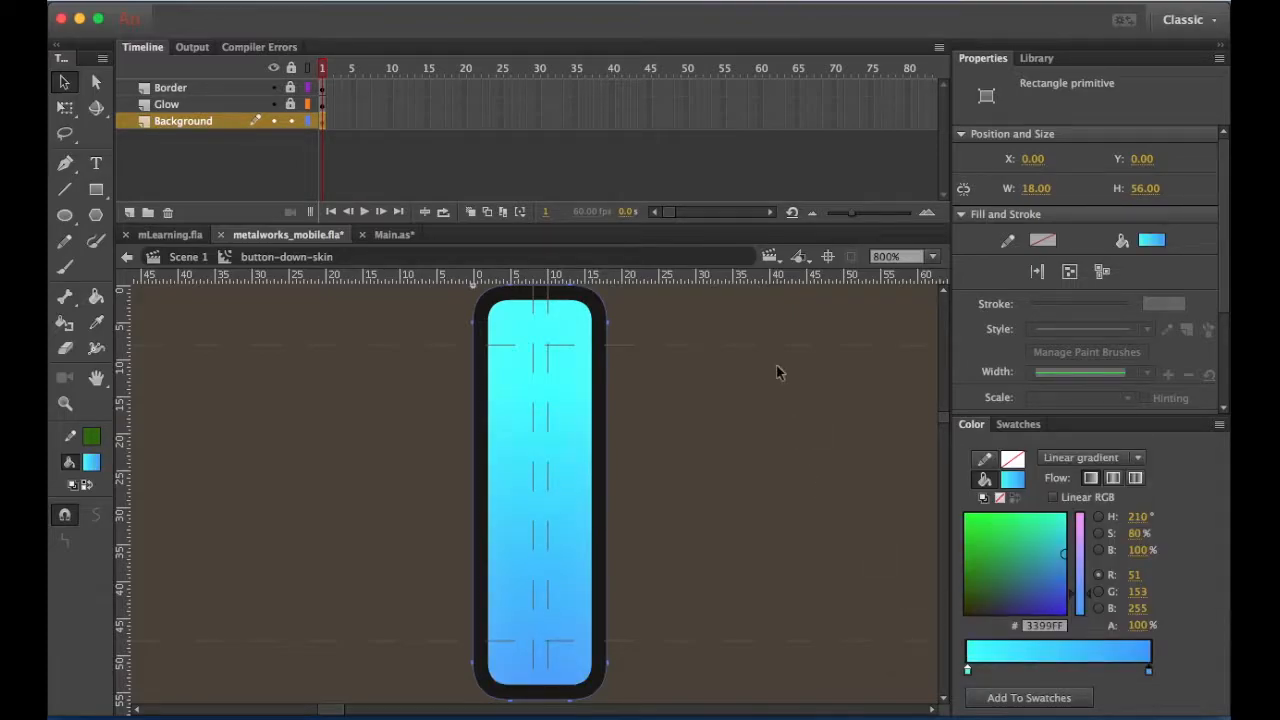
{"action": "left_click", "coordinate": [190, 258]}
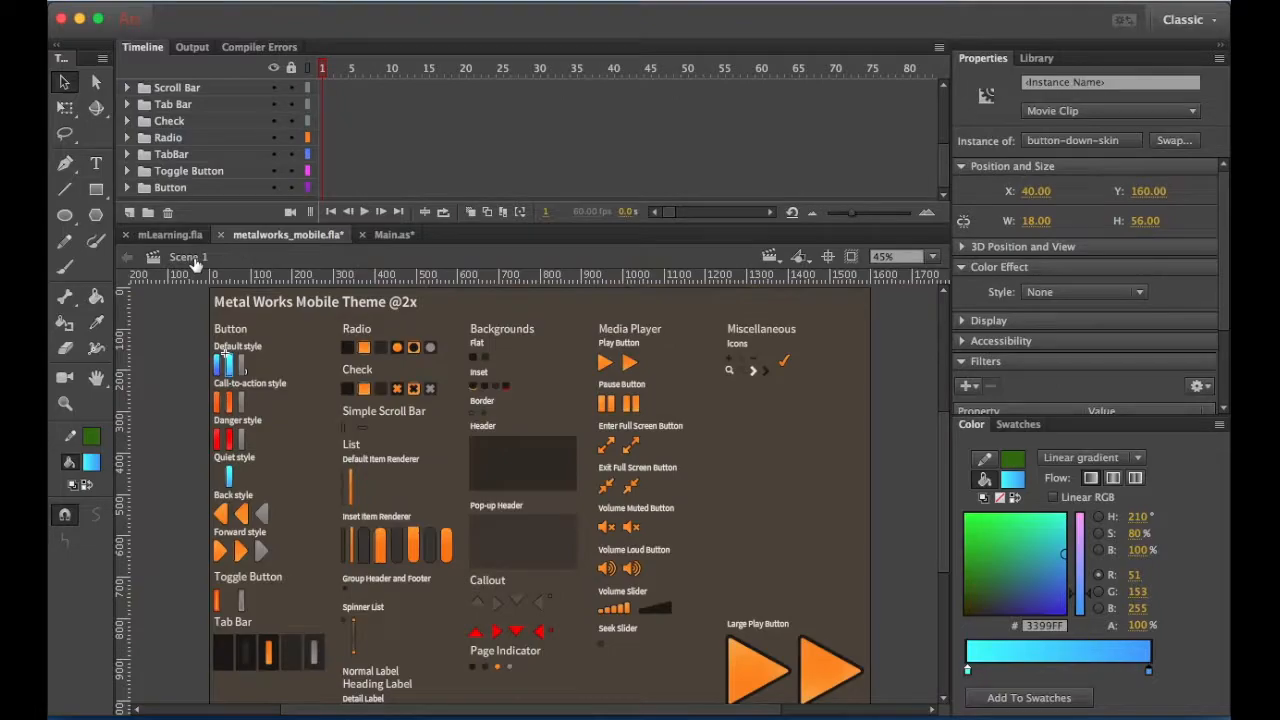
{"action": "left_click", "coordinate": [183, 378]}
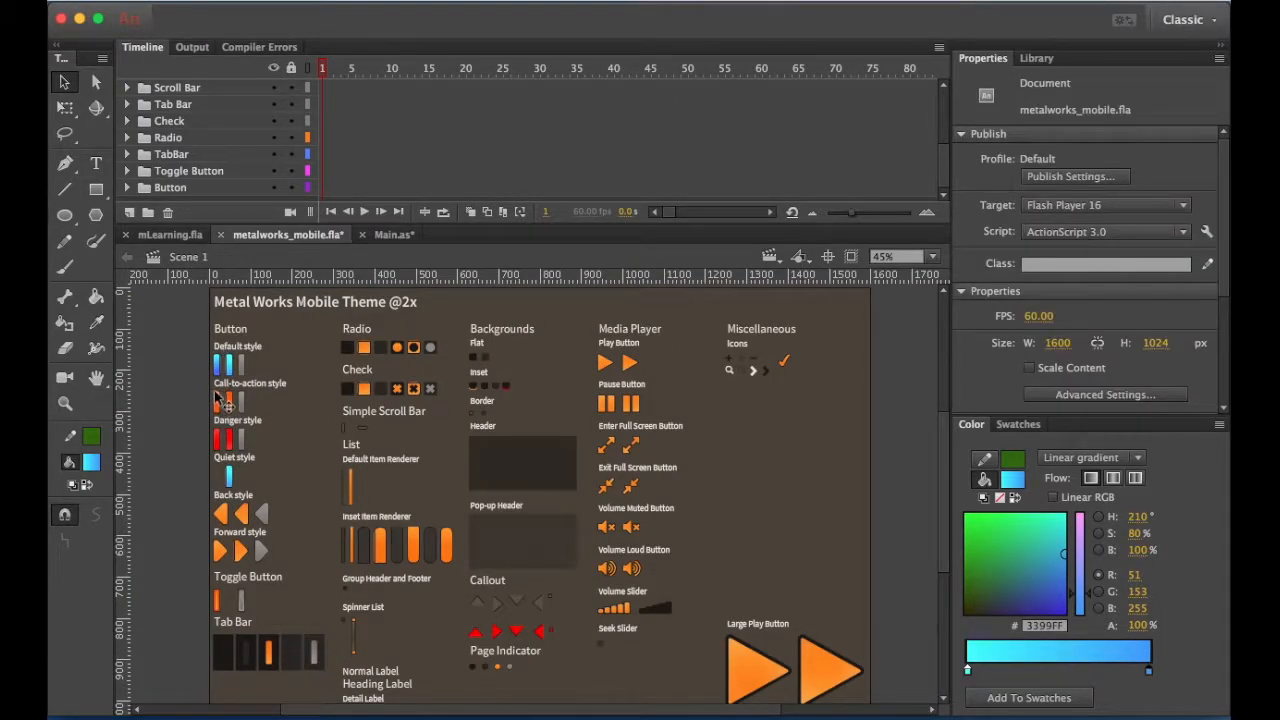
Step: Reopen button-down-skin and set its Background gradient's first stop to #3366FF and second stop to #33FFFF
{"action": "double_click", "coordinate": [232, 368]}
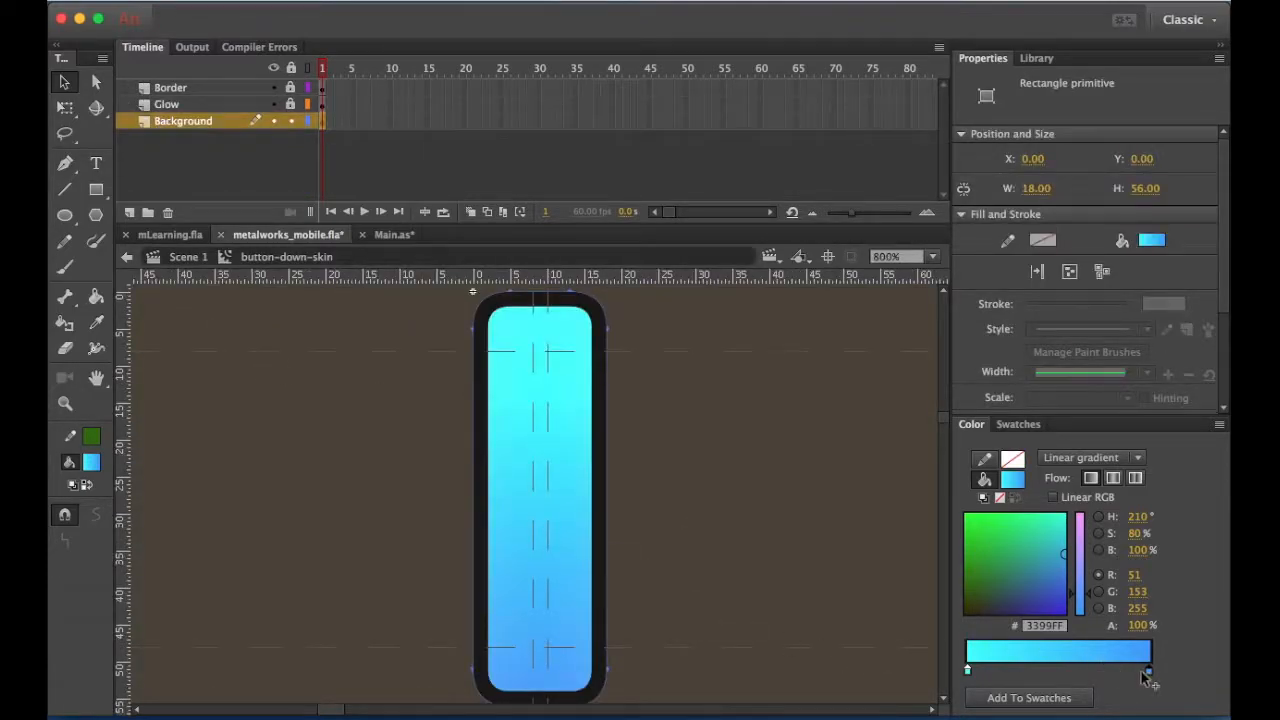
{"action": "double_click", "coordinate": [967, 670]}
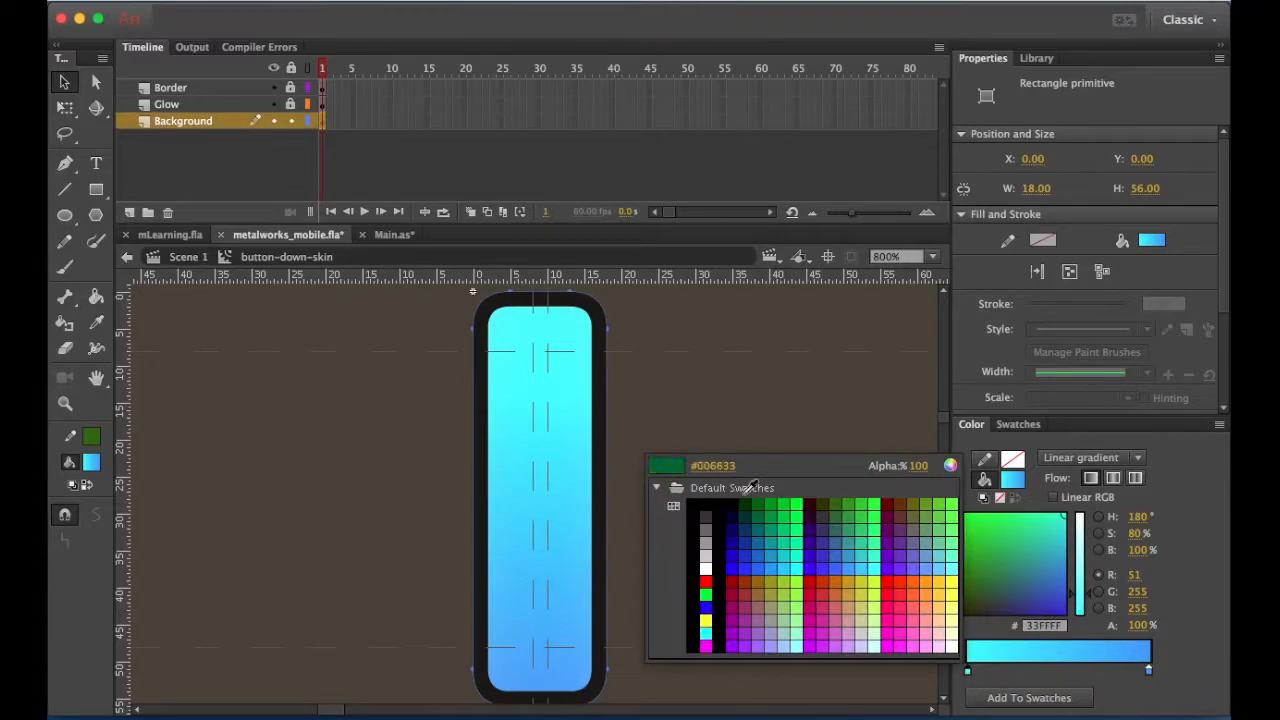
{"action": "left_click", "coordinate": [703, 466]}
{"action": "type", "text": "3366FF"}
{"action": "key", "text": "Return"}
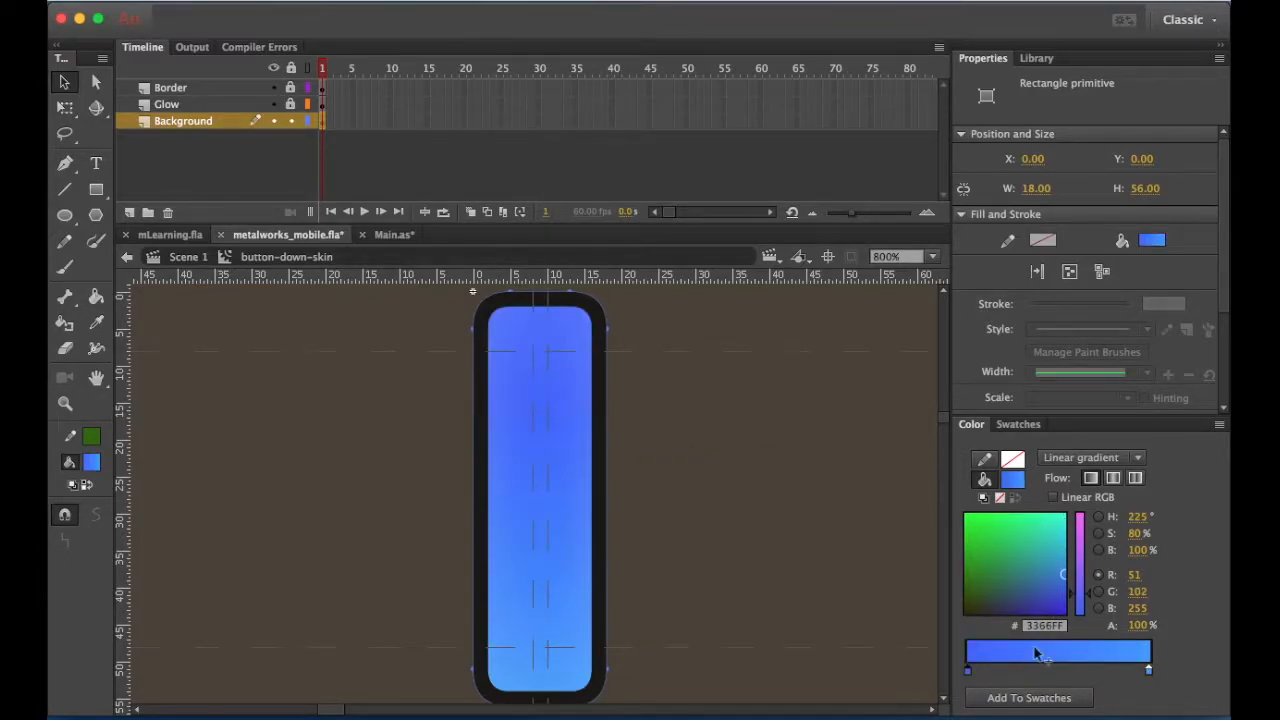
{"action": "double_click", "coordinate": [1149, 670]}
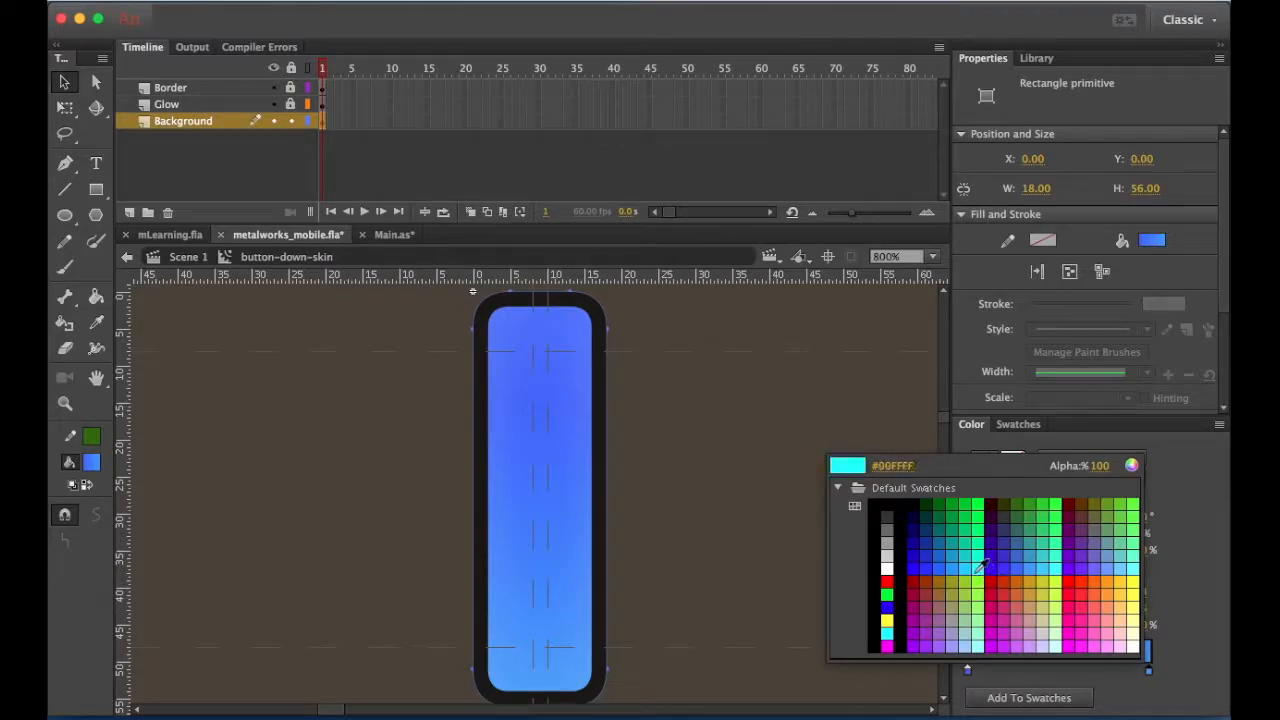
{"action": "left_click", "coordinate": [1057, 563]}
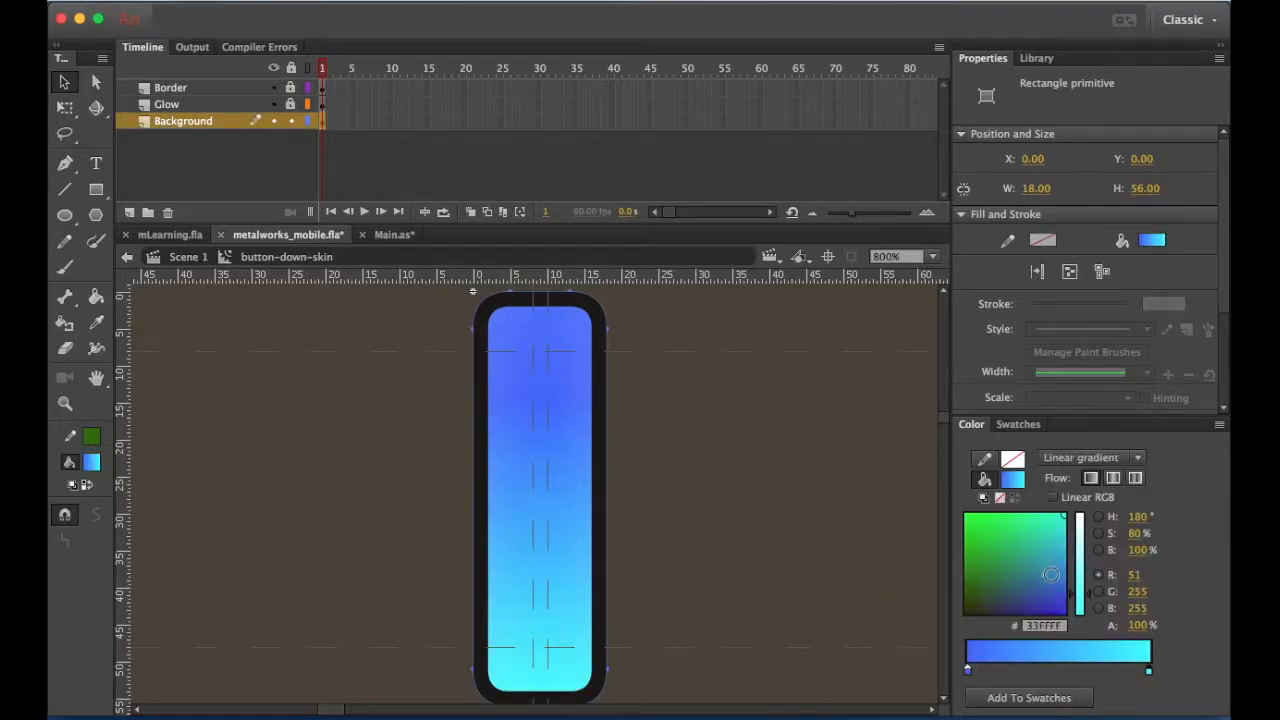
Step: Leave button-down-skin for Scene 1 and save metalworks_mobile.fla
{"action": "left_click", "coordinate": [806, 503]}
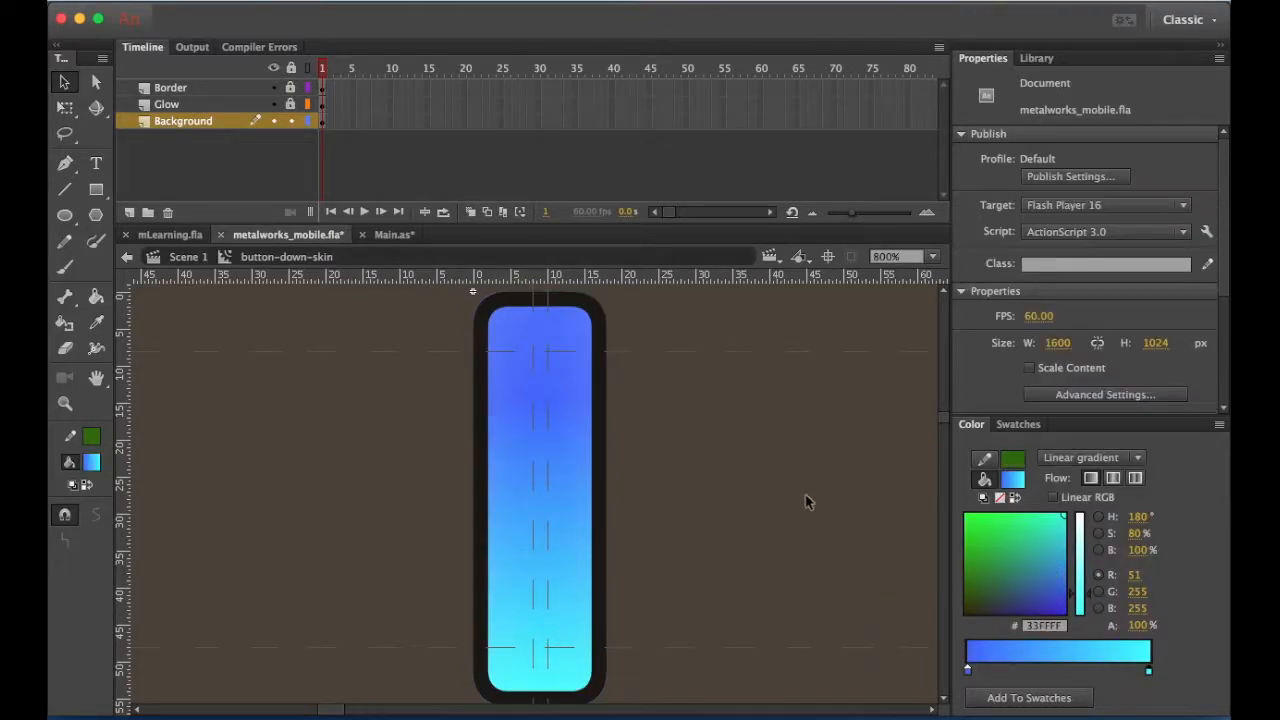
{"action": "left_click", "coordinate": [188, 256]}
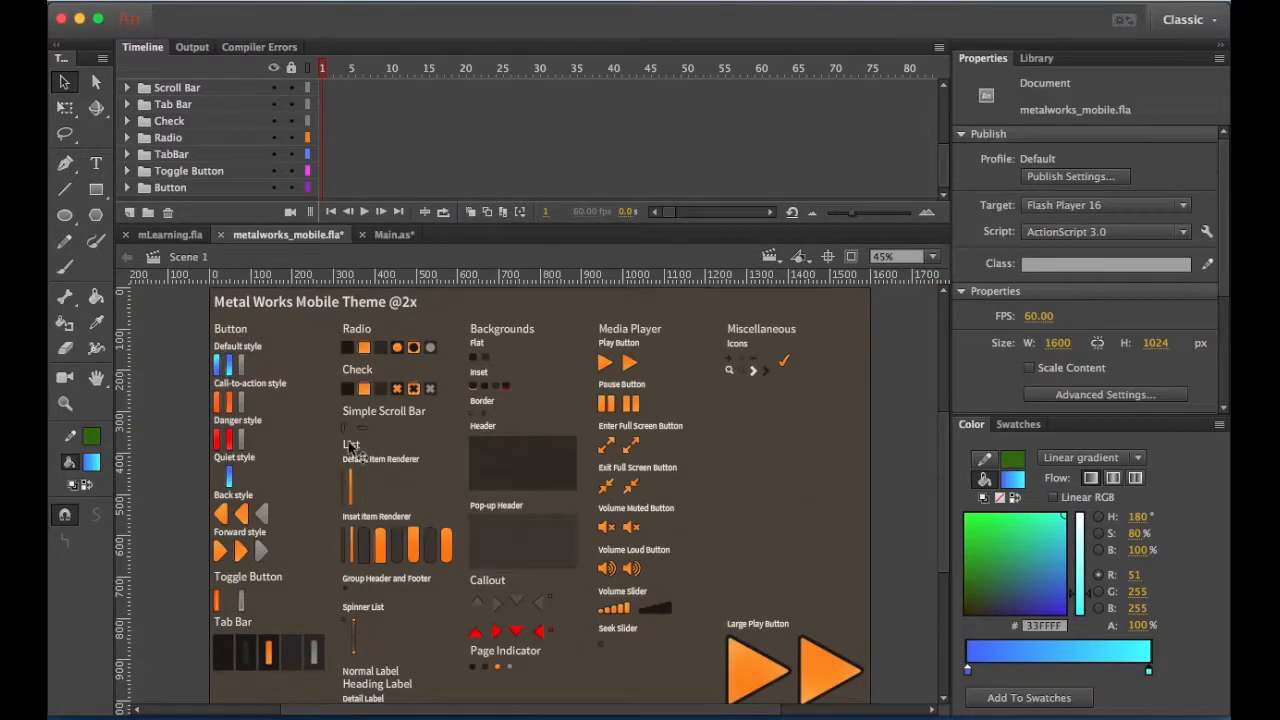
{"action": "key", "text": "super+s"}
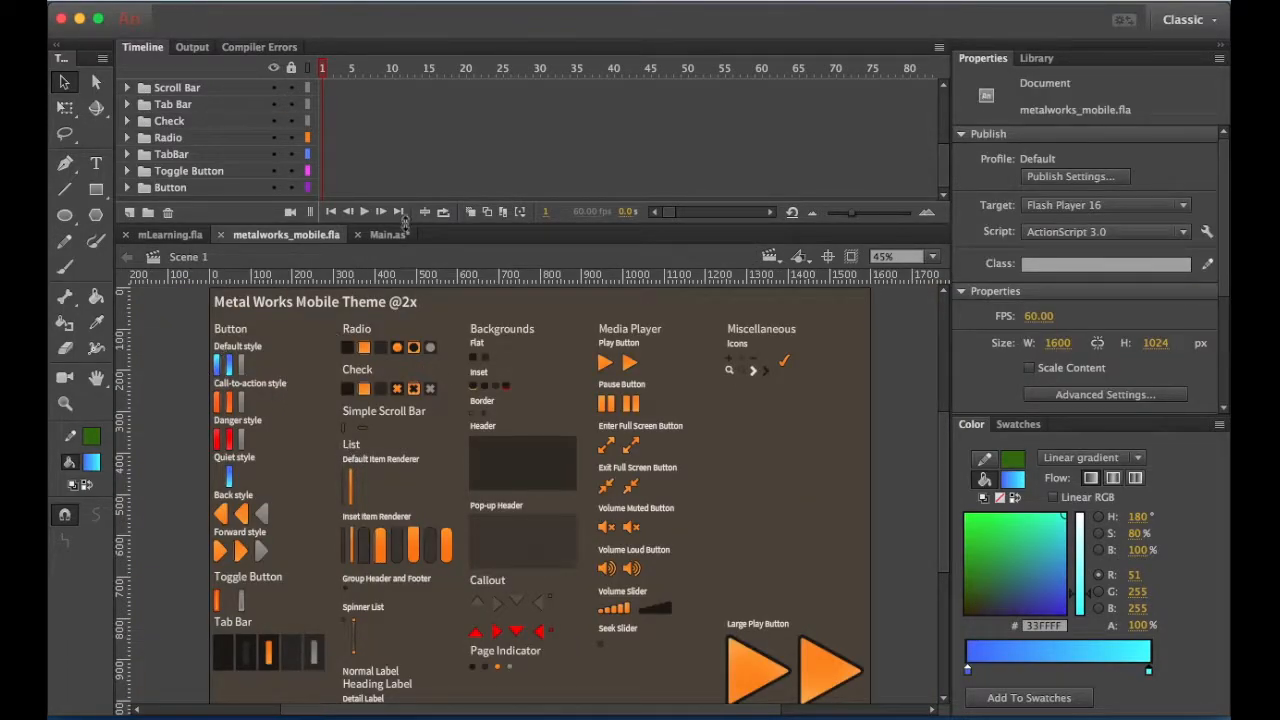
Step: Select the Default style button skins one by one to check which symbol each instance uses, then clear the selection
{"action": "left_click", "coordinate": [223, 371]}
{"action": "left_click", "coordinate": [237, 368]}
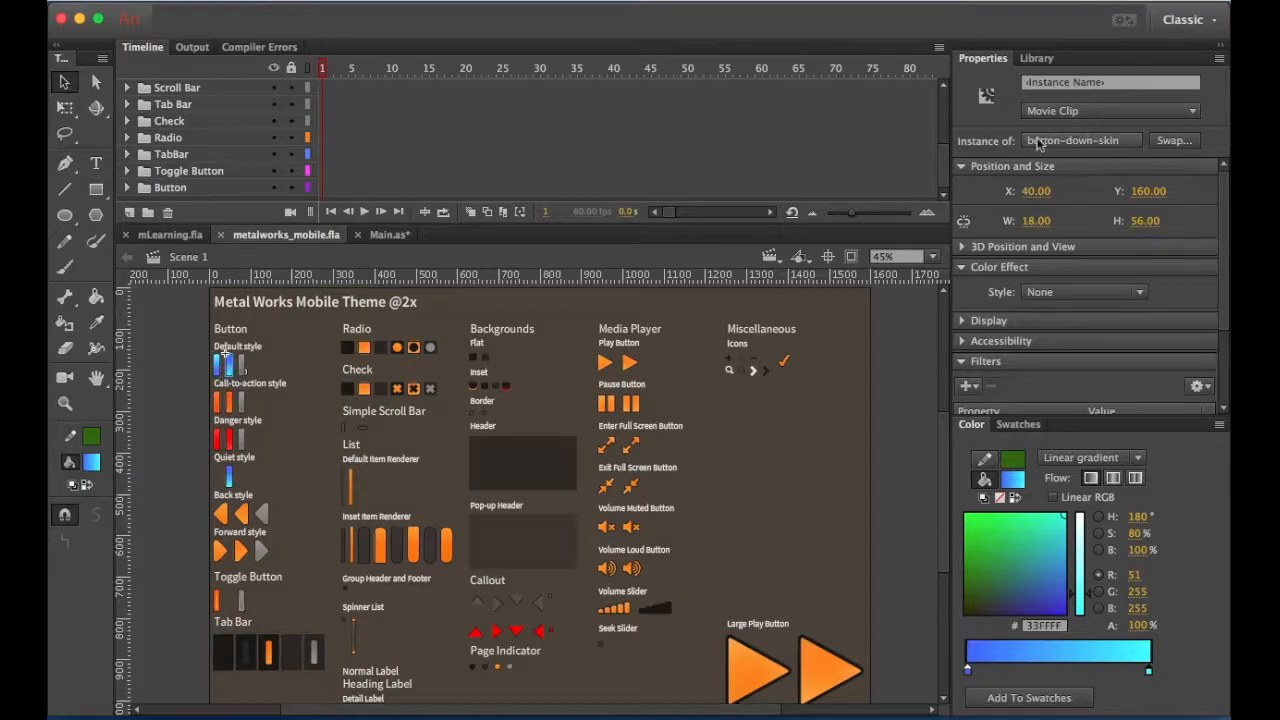
{"action": "left_click", "coordinate": [244, 366]}
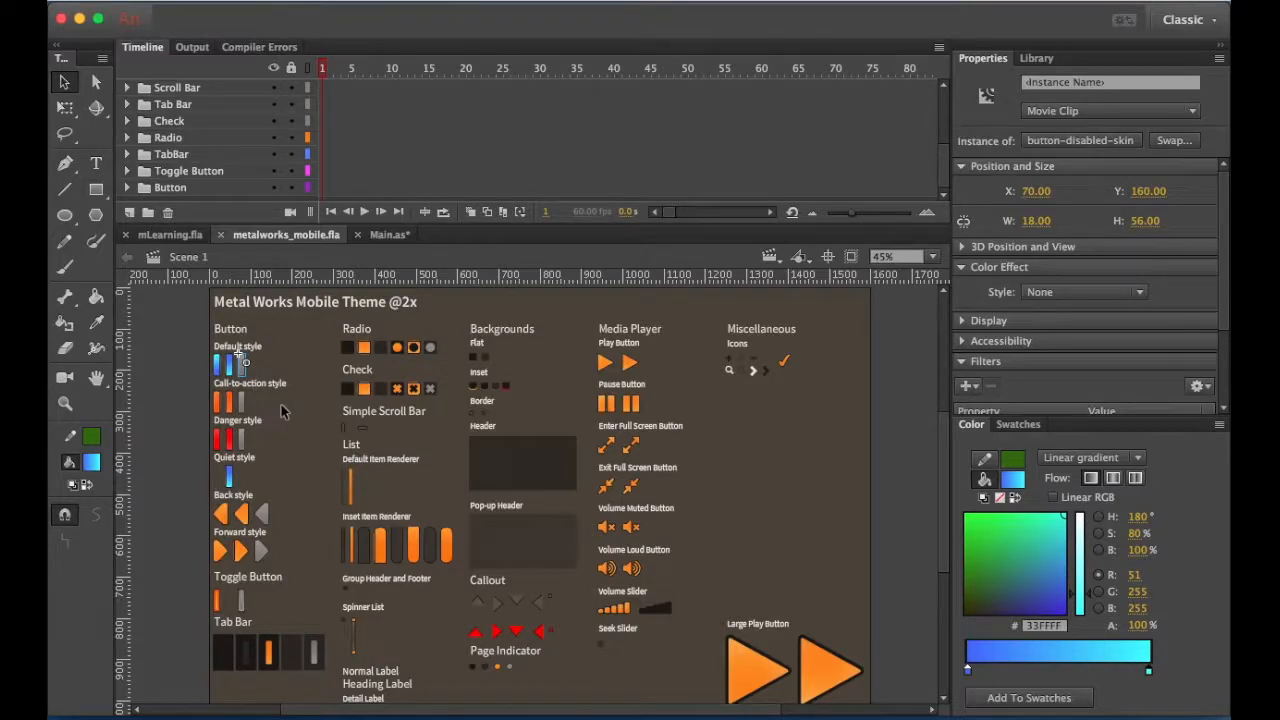
{"action": "left_click", "coordinate": [291, 366]}
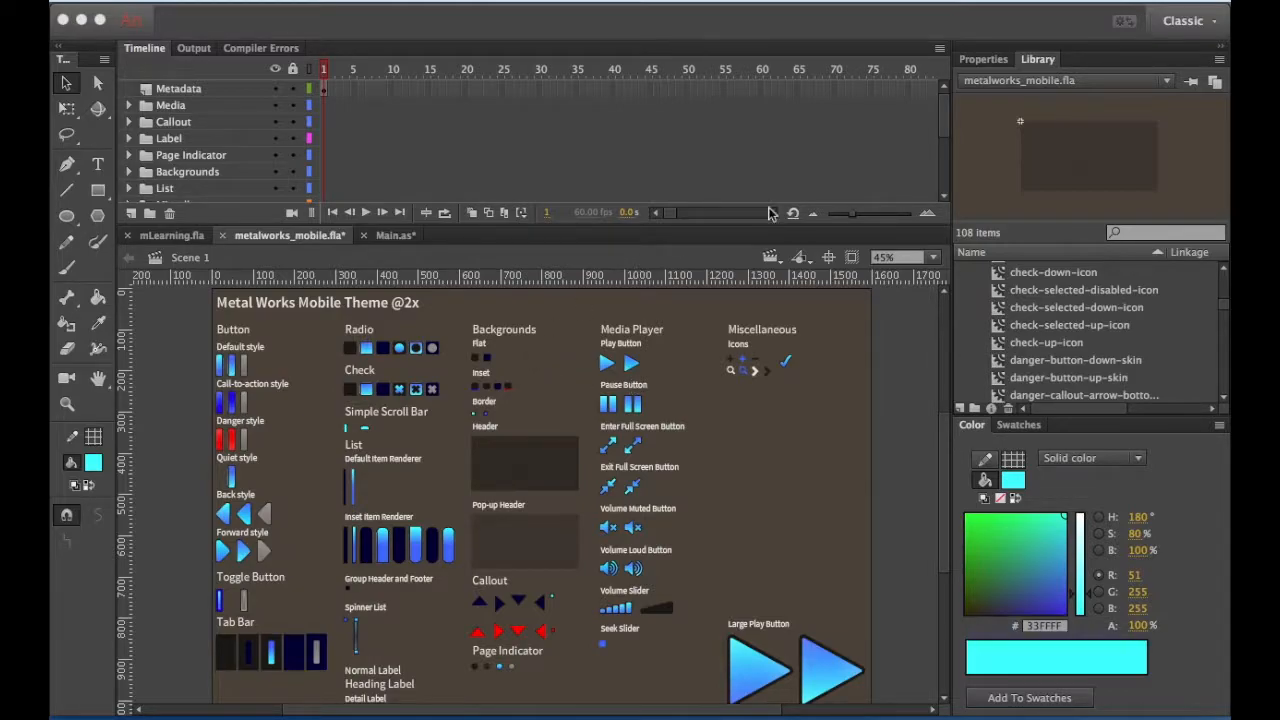
Step: Show the Library's Export folder from its beginning and collapse the colour settings to give the symbol list more room
{"action": "scroll", "coordinate": [1147, 306], "scroll_direction": "up", "scroll_amount": 10}
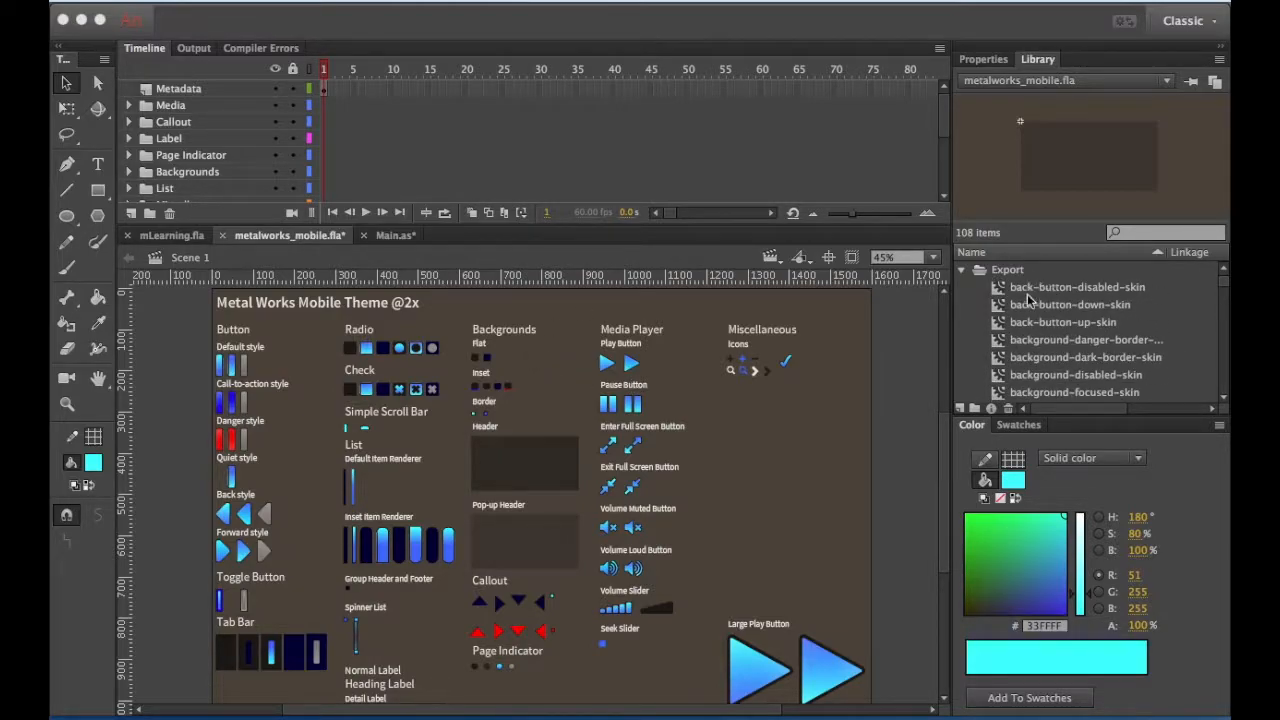
{"action": "double_click", "coordinate": [973, 427]}
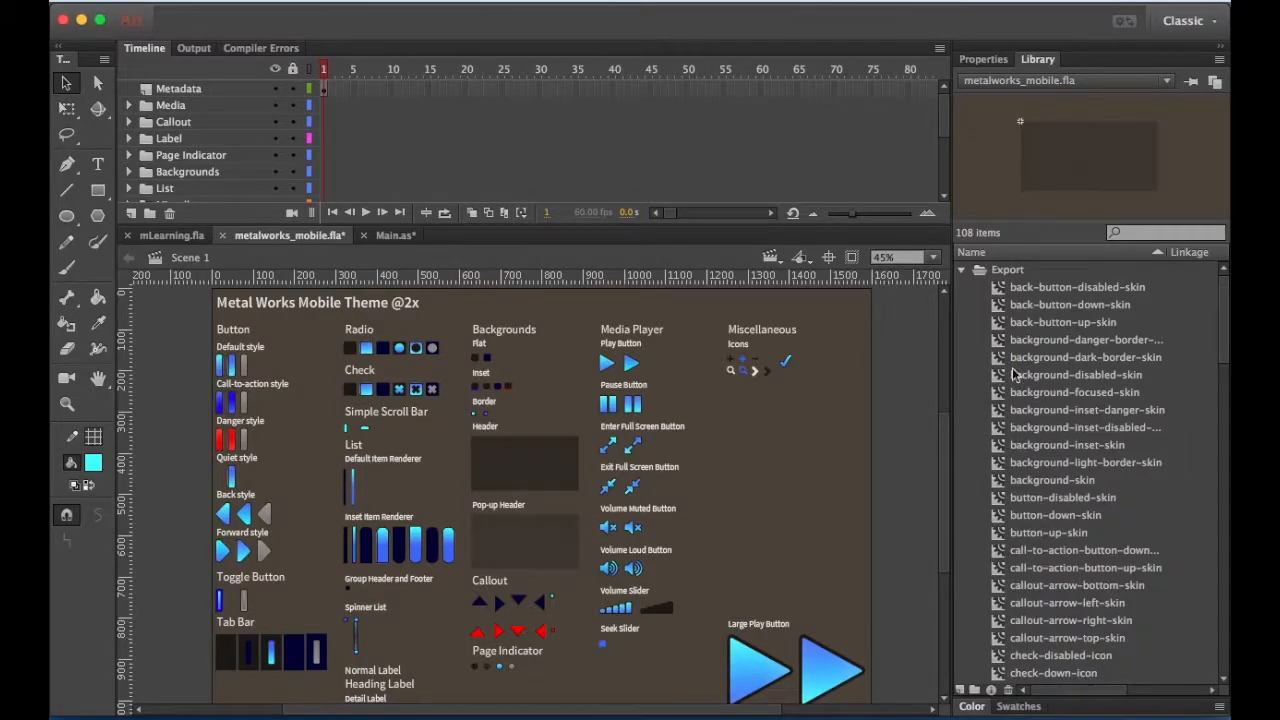
Step: Step through the Export folder's symbols from back-button-disabled-skin to the danger callout arrow skins, examining each preview for its colours
{"action": "left_click", "coordinate": [1052, 290]}
{"action": "key", "text": "Down"}
{"action": "key", "text": "Down"}
{"action": "key", "text": "Down"}
{"action": "key", "text": "Down"}
{"action": "key", "text": "Down"}
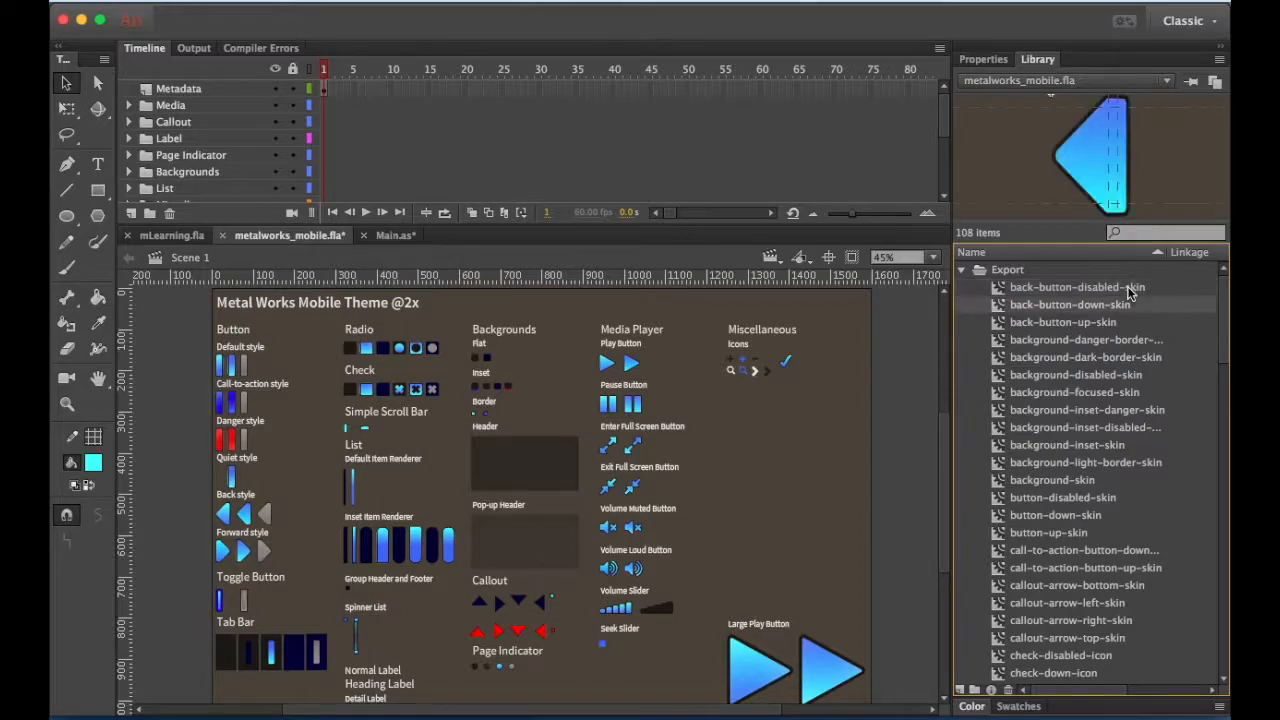
{"action": "key", "text": "Down"}
{"action": "key", "text": "Down"}
{"action": "key", "text": "Down"}
{"action": "key", "text": "Down"}
{"action": "key", "text": "Down"}
{"action": "key", "text": "Down"}
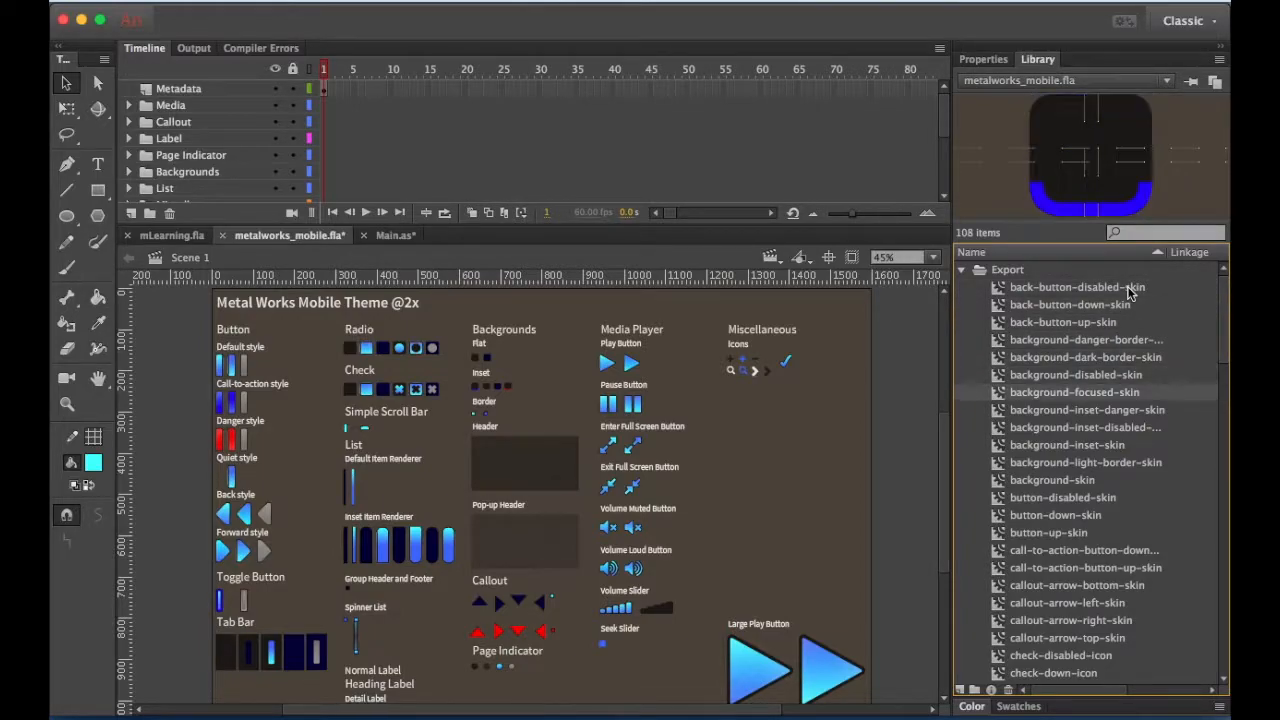
{"action": "key", "text": "Down"}
{"action": "key", "text": "Down"}
{"action": "key", "text": "Down"}
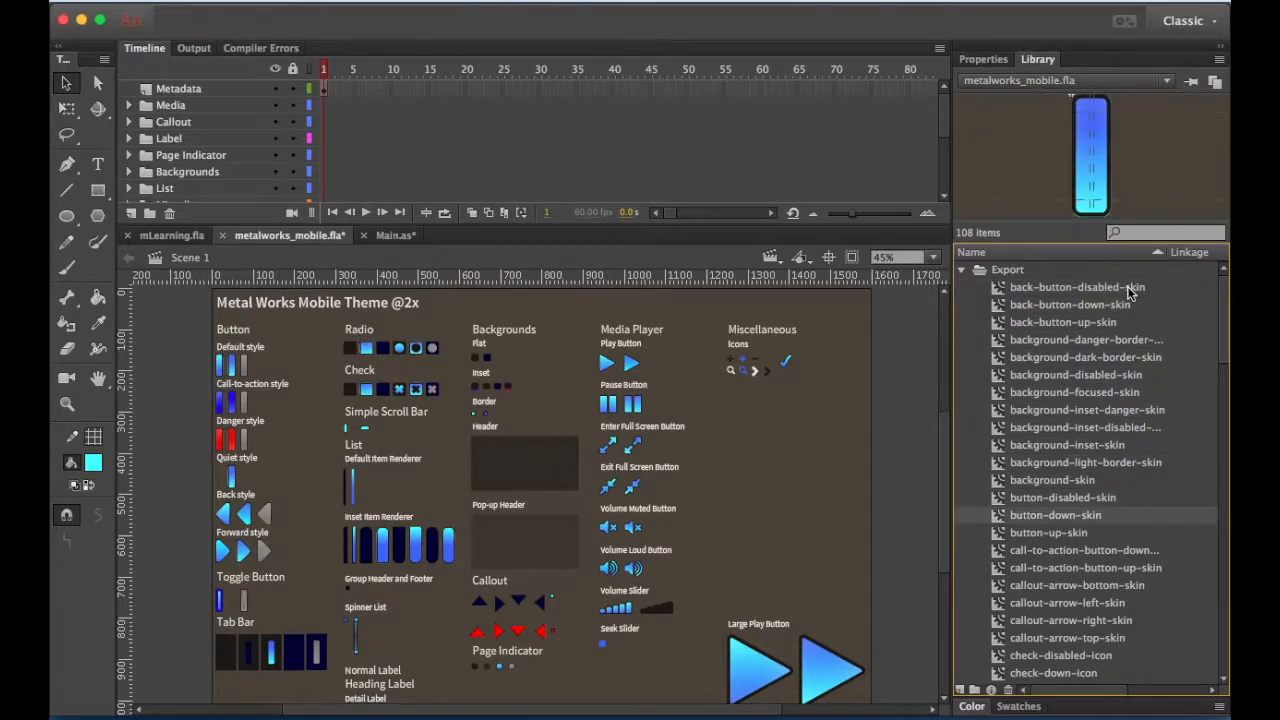
{"action": "key", "text": "Up"}
{"action": "key", "text": "Up"}
{"action": "key", "text": "Up"}
{"action": "key", "text": "Down"}
{"action": "key", "text": "Down"}
{"action": "key", "text": "Down"}
{"action": "key", "text": "Down"}
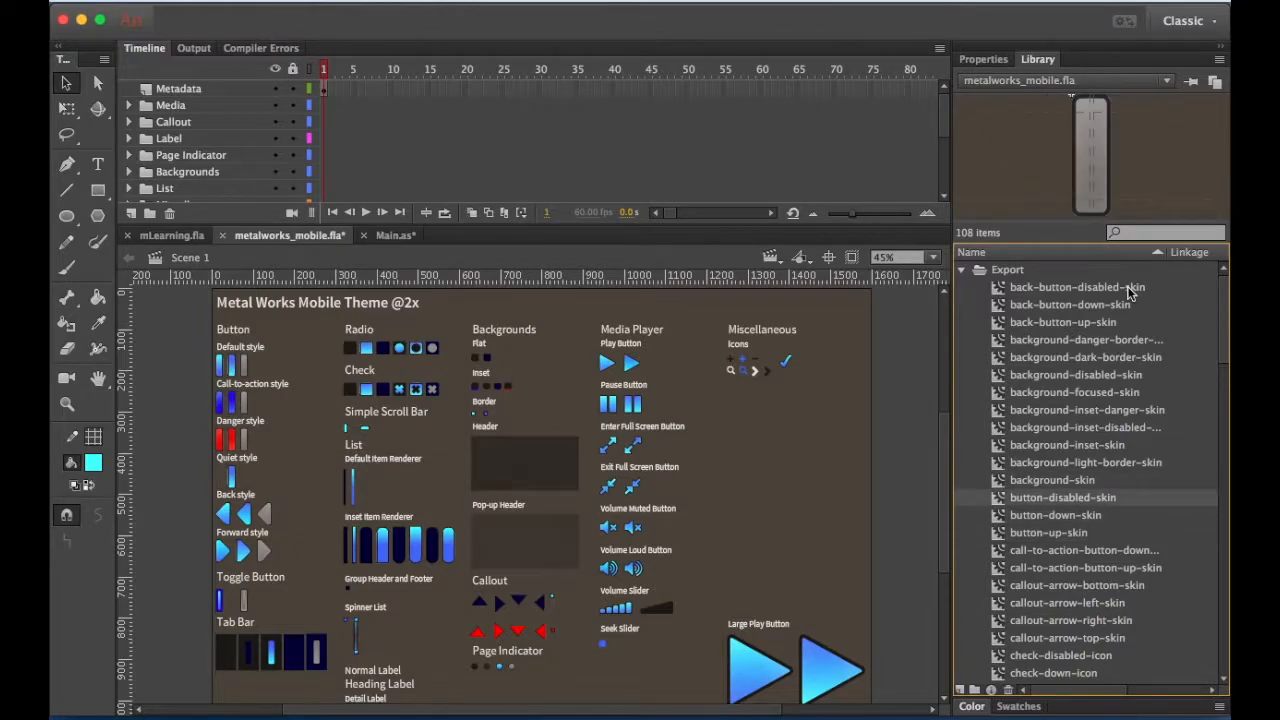
{"action": "key", "text": "Down"}
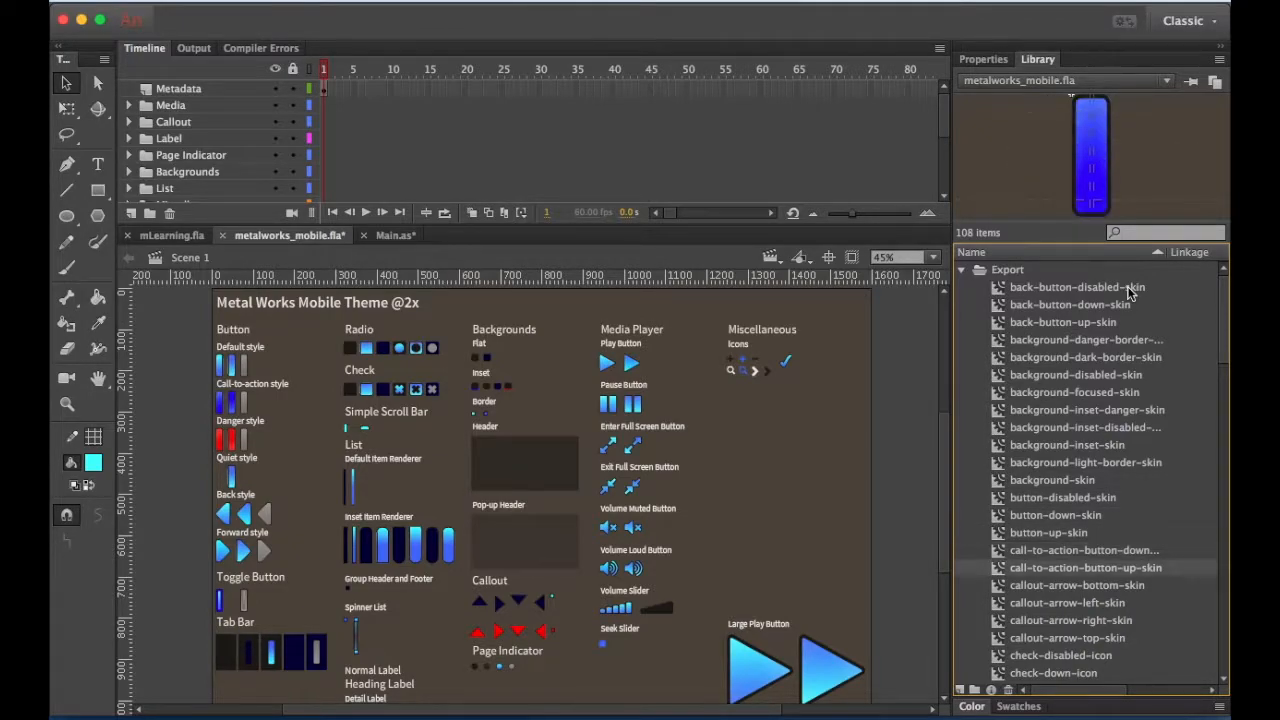
{"action": "key", "text": "Down"}
{"action": "key", "text": "Down"}
{"action": "key", "text": "Down"}
{"action": "key", "text": "Down"}
{"action": "key", "text": "Down"}
{"action": "key", "text": "Down"}
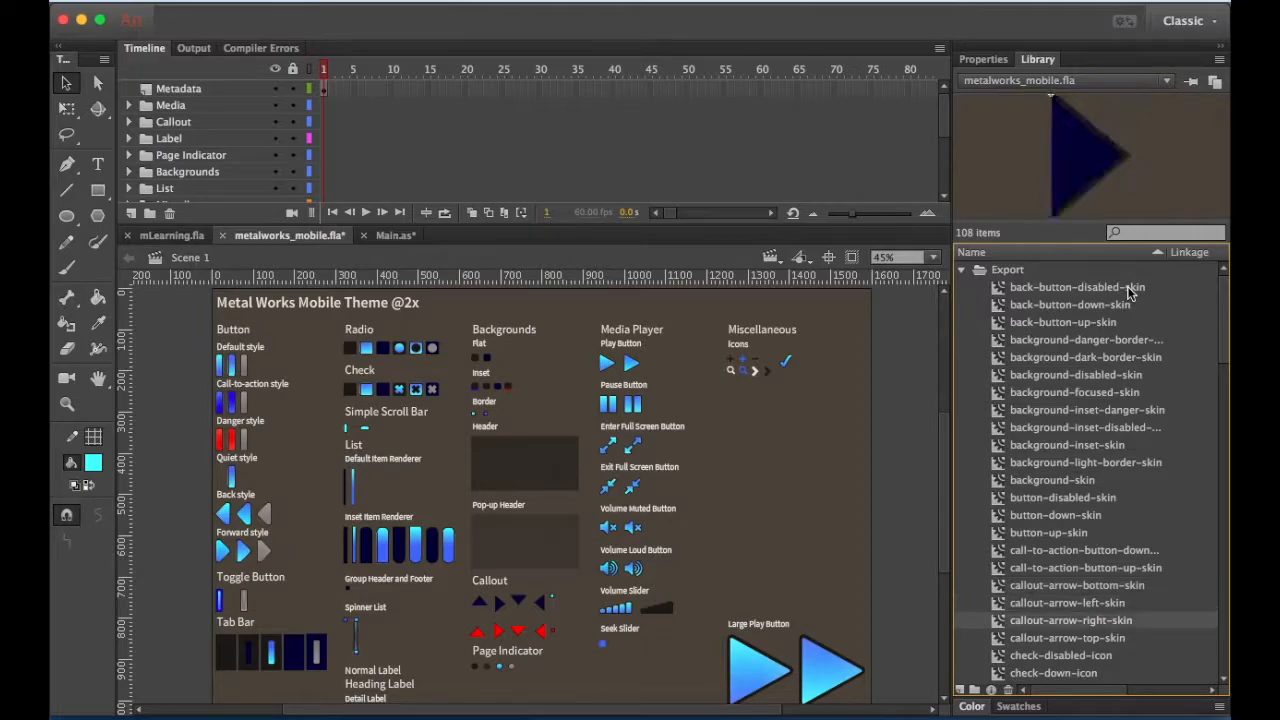
{"action": "key", "text": "Down"}
{"action": "key", "text": "Down"}
{"action": "key", "text": "Down"}
{"action": "key", "text": "Down"}
{"action": "key", "text": "Down"}
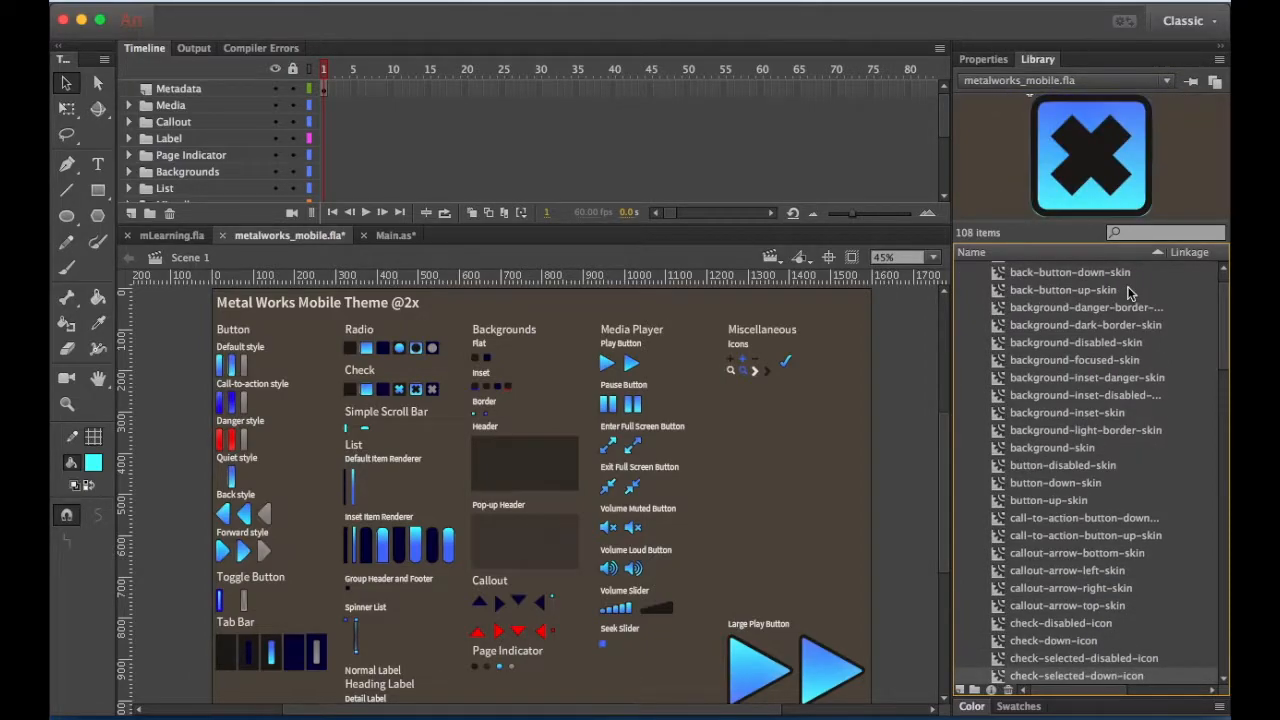
{"action": "key", "text": "Down"}
{"action": "key", "text": "Down"}
{"action": "key", "text": "Down"}
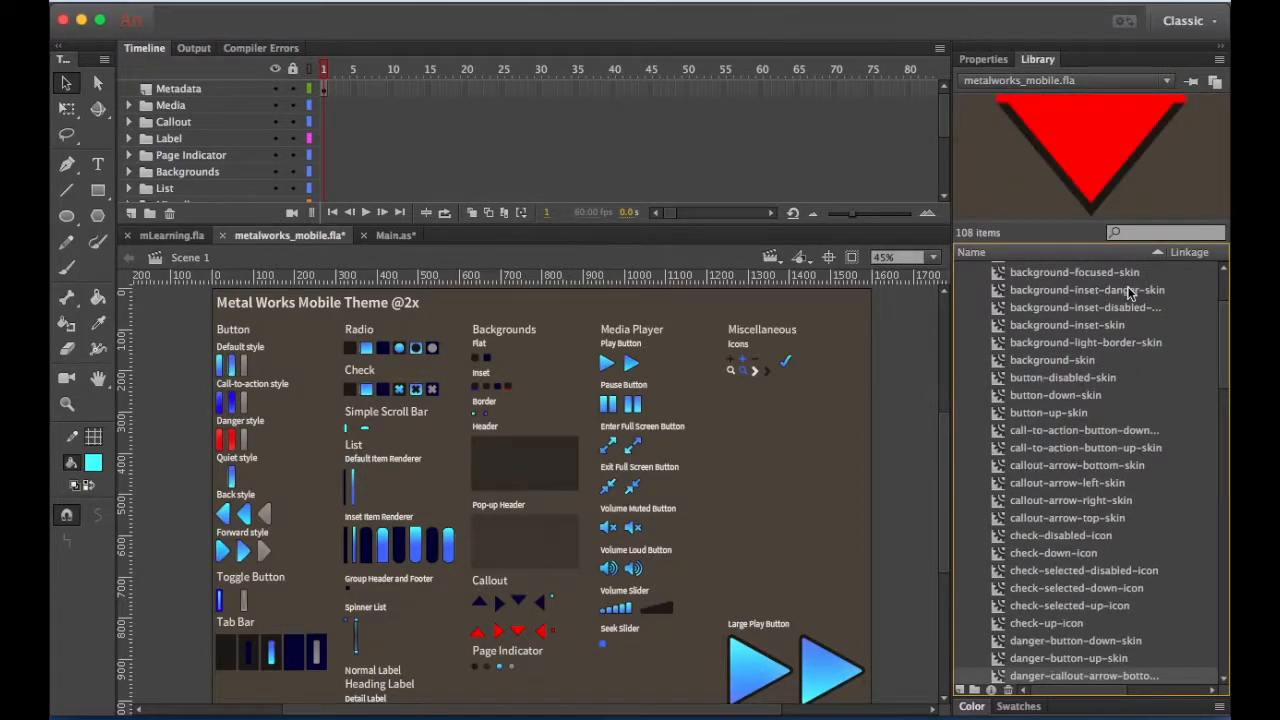
Step: Add the line "dark blue background: #000033" below the outline colour in the Main.as comment, checking the hex code against the theme's fill swatches, and save
{"action": "left_click", "coordinate": [393, 235]}
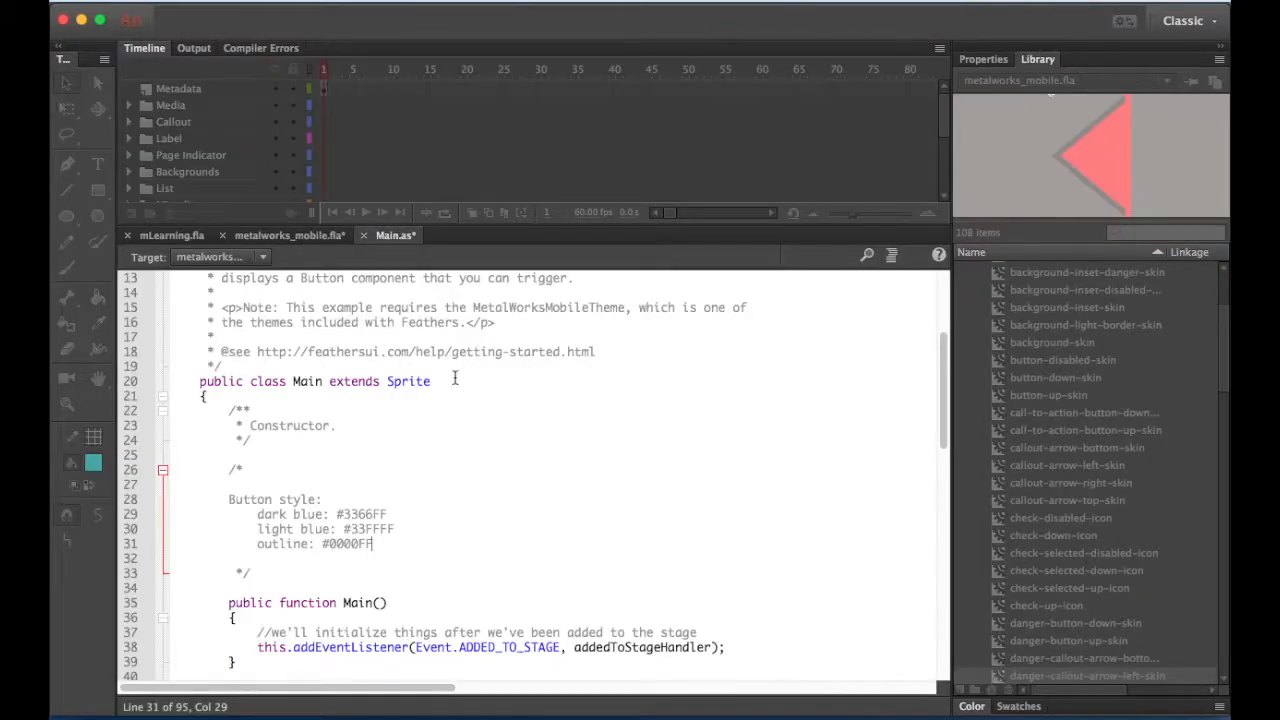
{"action": "key", "text": "Return"}
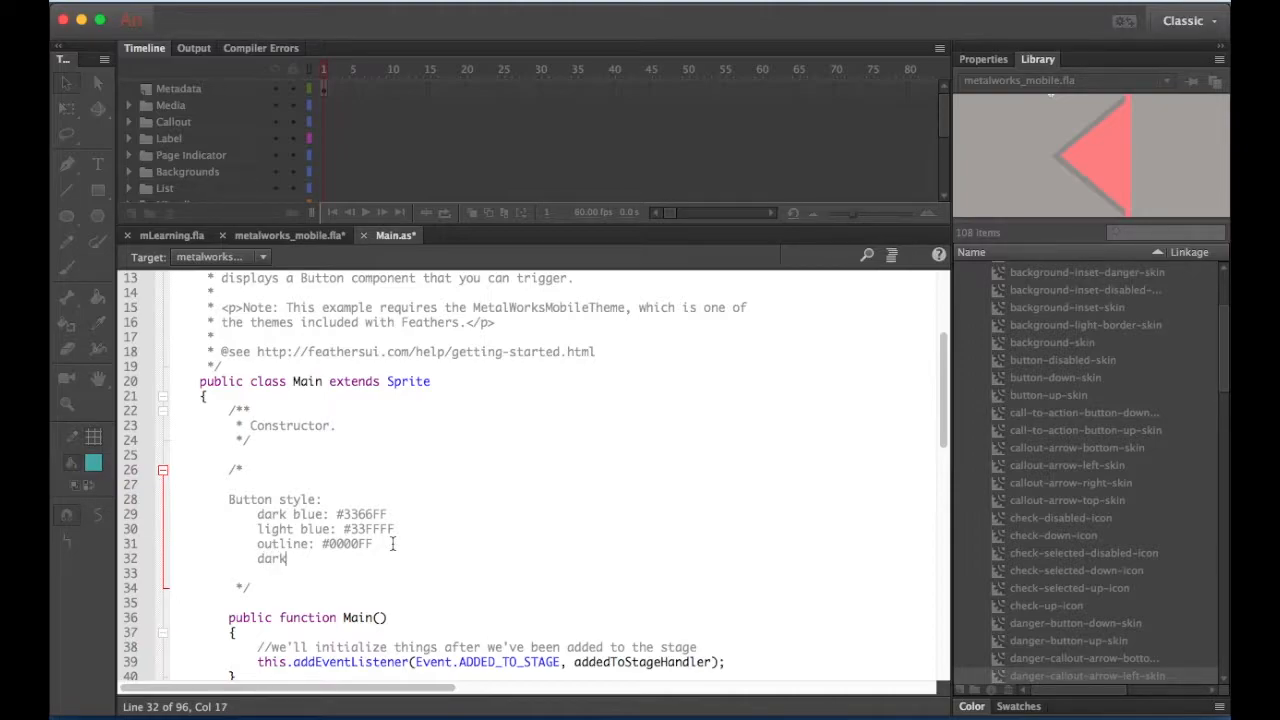
{"action": "type", "text": "dark baue background: #"}
{"action": "left_click", "coordinate": [313, 236]}
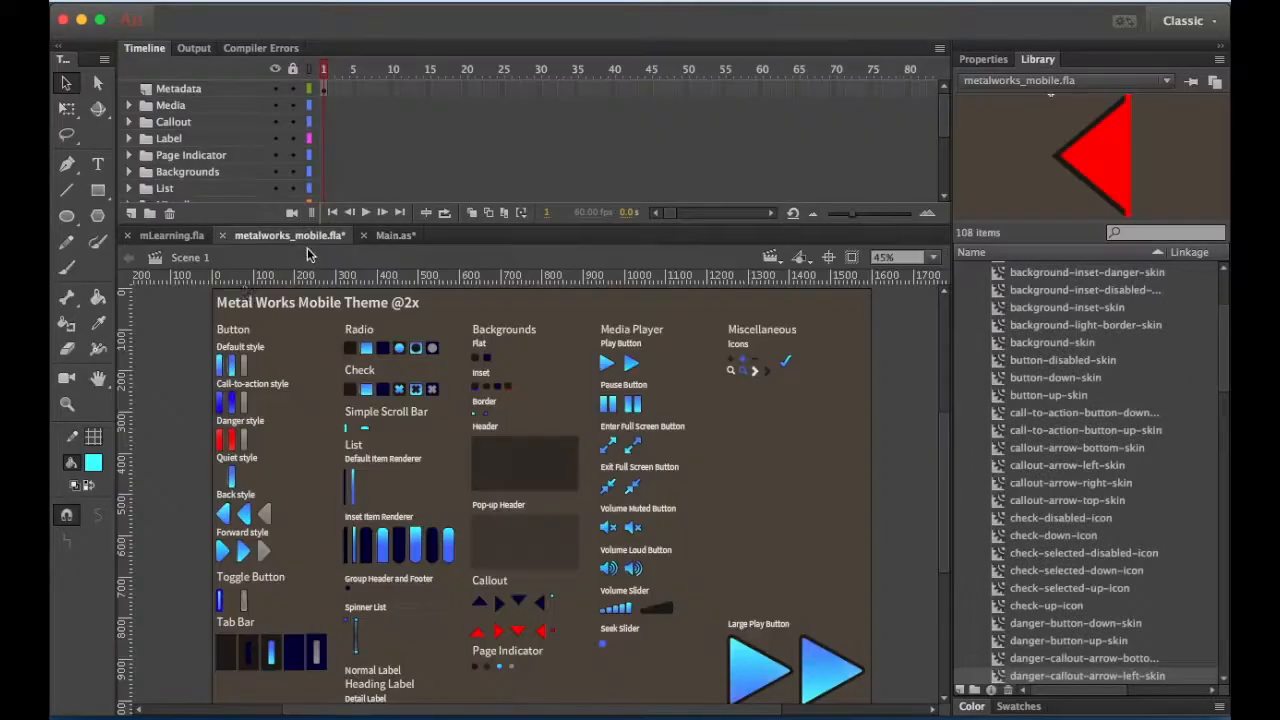
{"action": "left_click", "coordinate": [93, 462]}
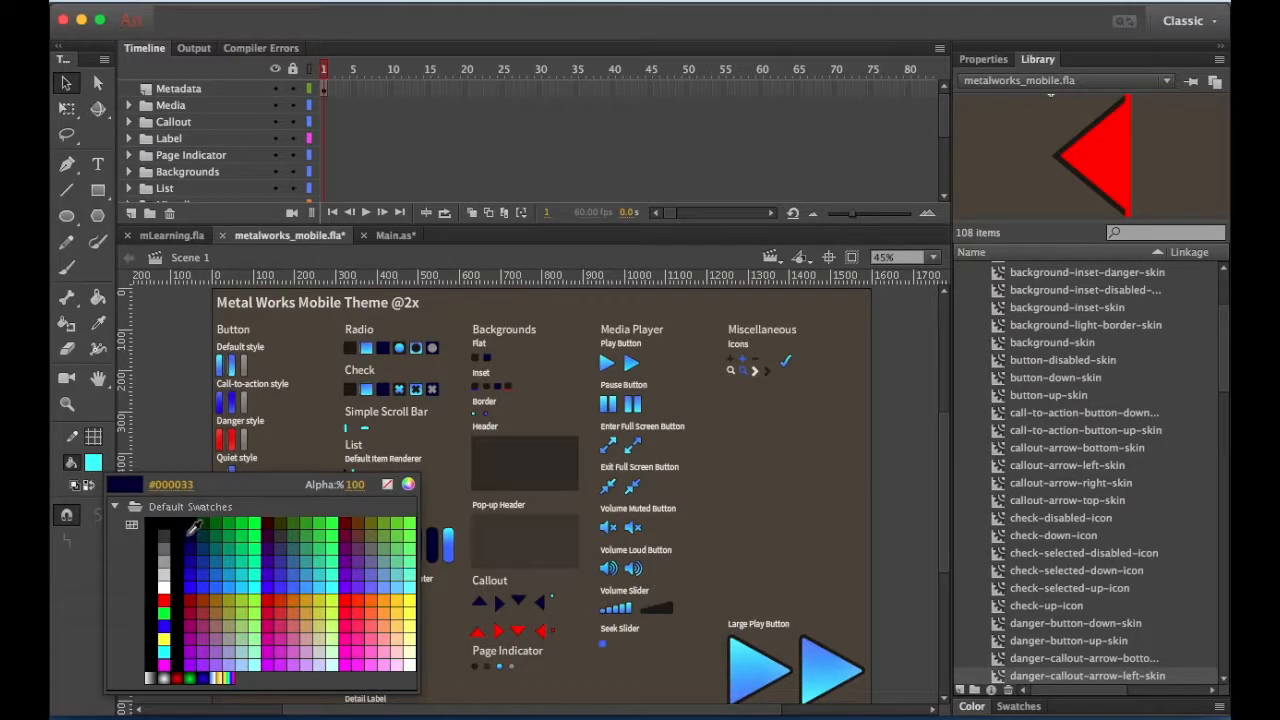
{"action": "left_click", "coordinate": [400, 235]}
{"action": "left_click", "coordinate": [400, 235]}
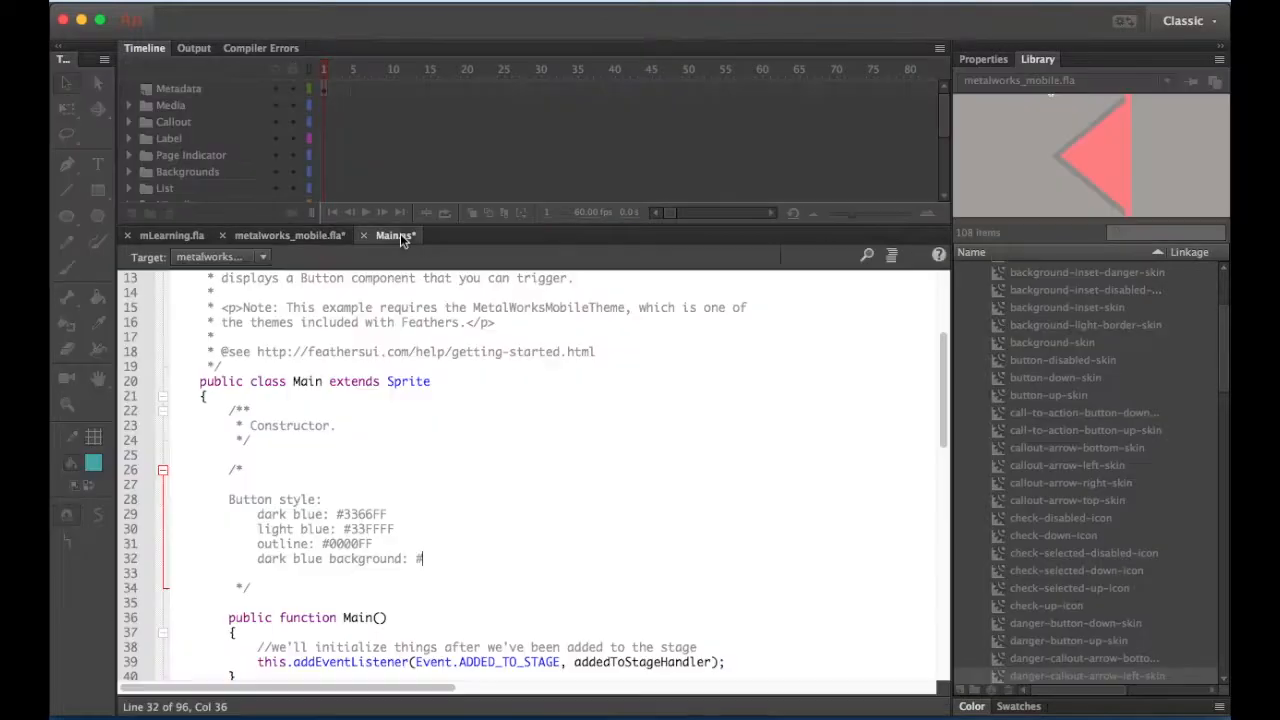
{"action": "type", "text": "033"}
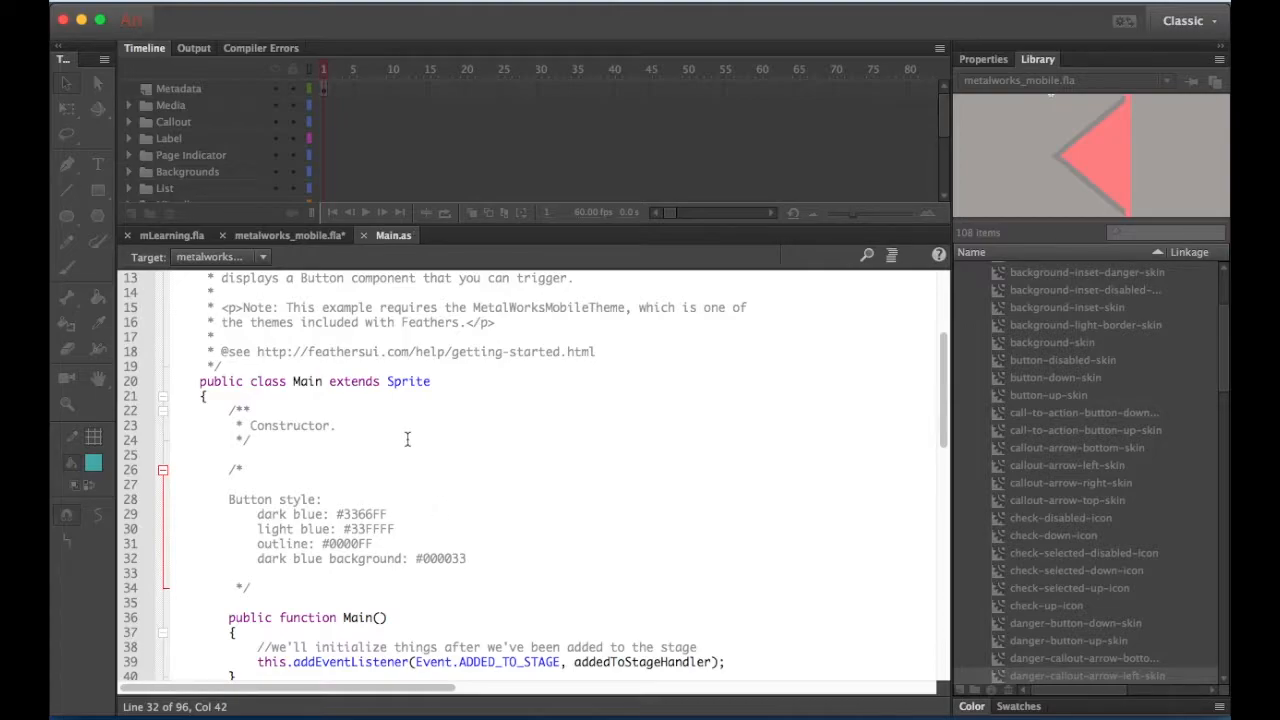
Step: Return to metalworks_mobile.fla and open the Header's header-background-skin, down to its nested Base Header Background Skin
{"action": "left_click", "coordinate": [305, 236]}
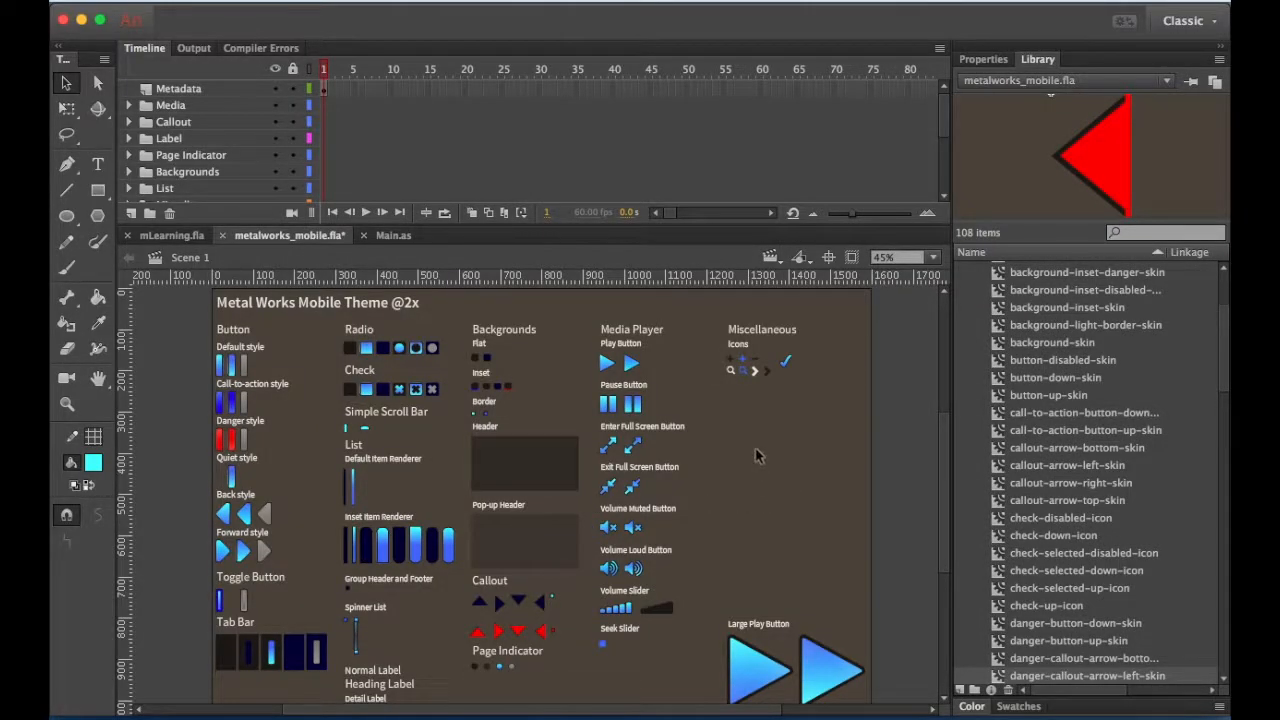
{"action": "scroll", "coordinate": [535, 463], "scroll_direction": "up", "scroll_amount": 3}
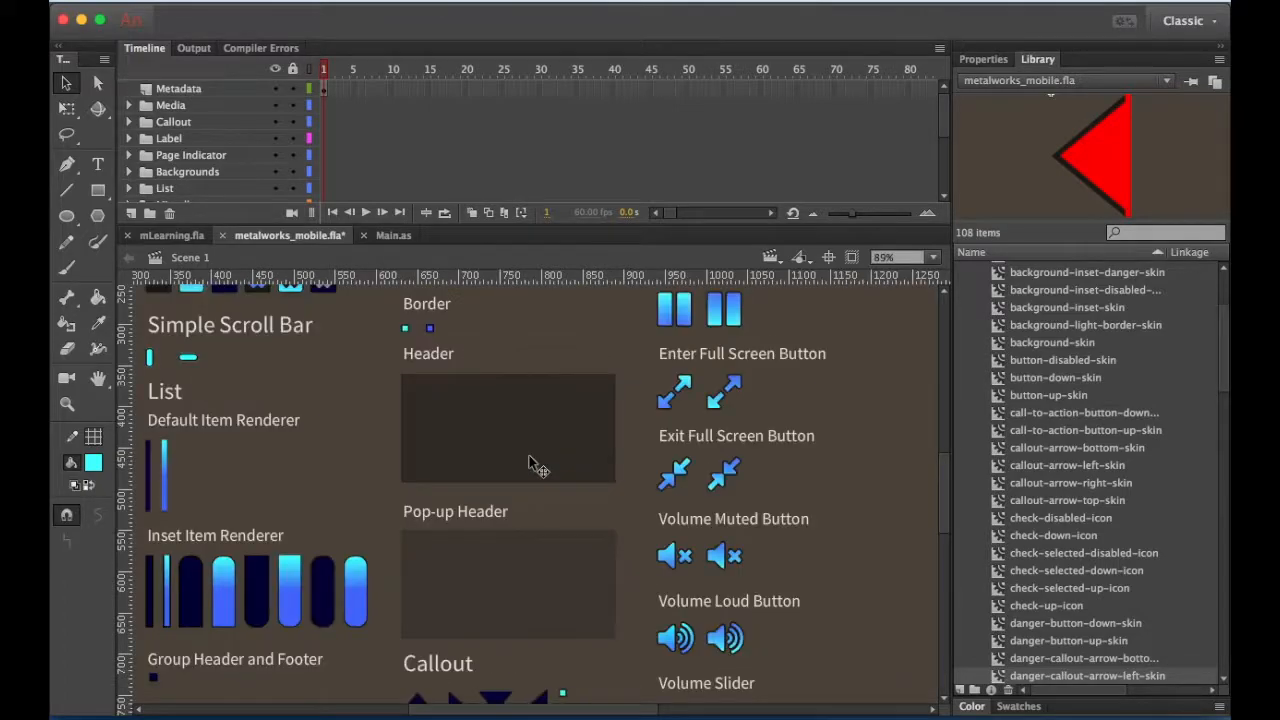
{"action": "scroll", "coordinate": [541, 443], "scroll_direction": "up", "scroll_amount": 2}
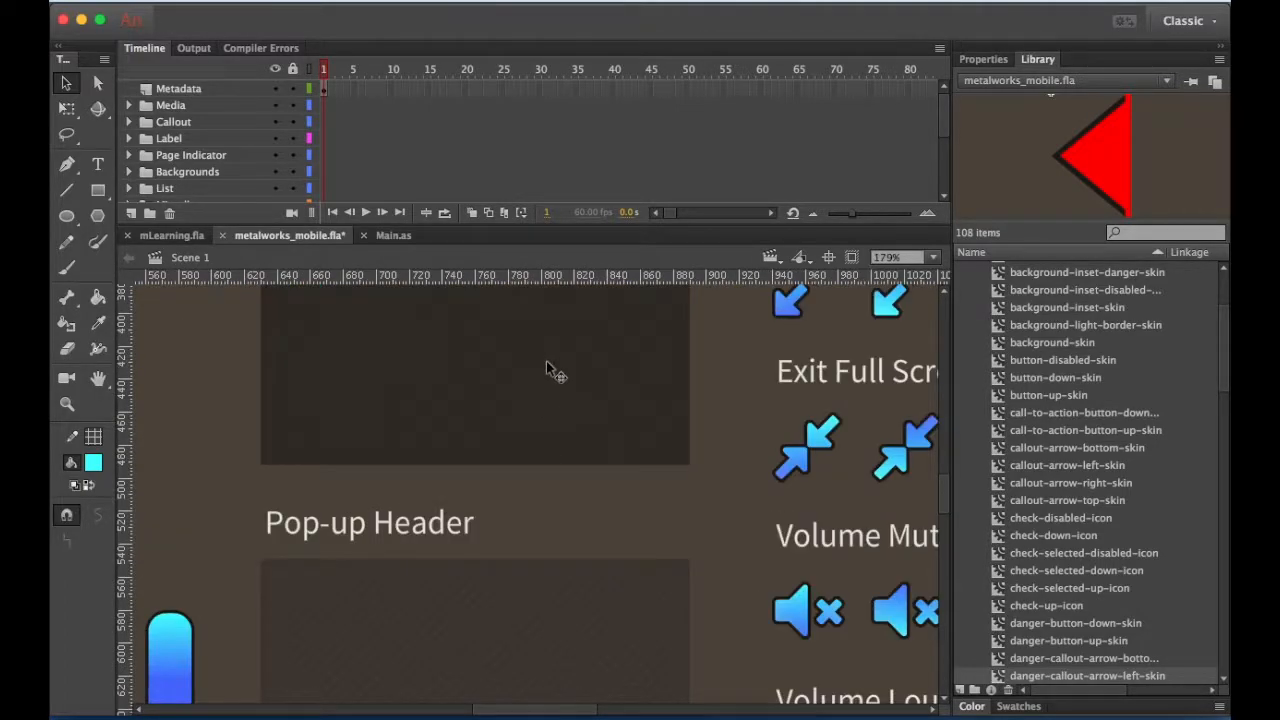
{"action": "scroll", "coordinate": [545, 360], "scroll_direction": "up", "scroll_amount": 3}
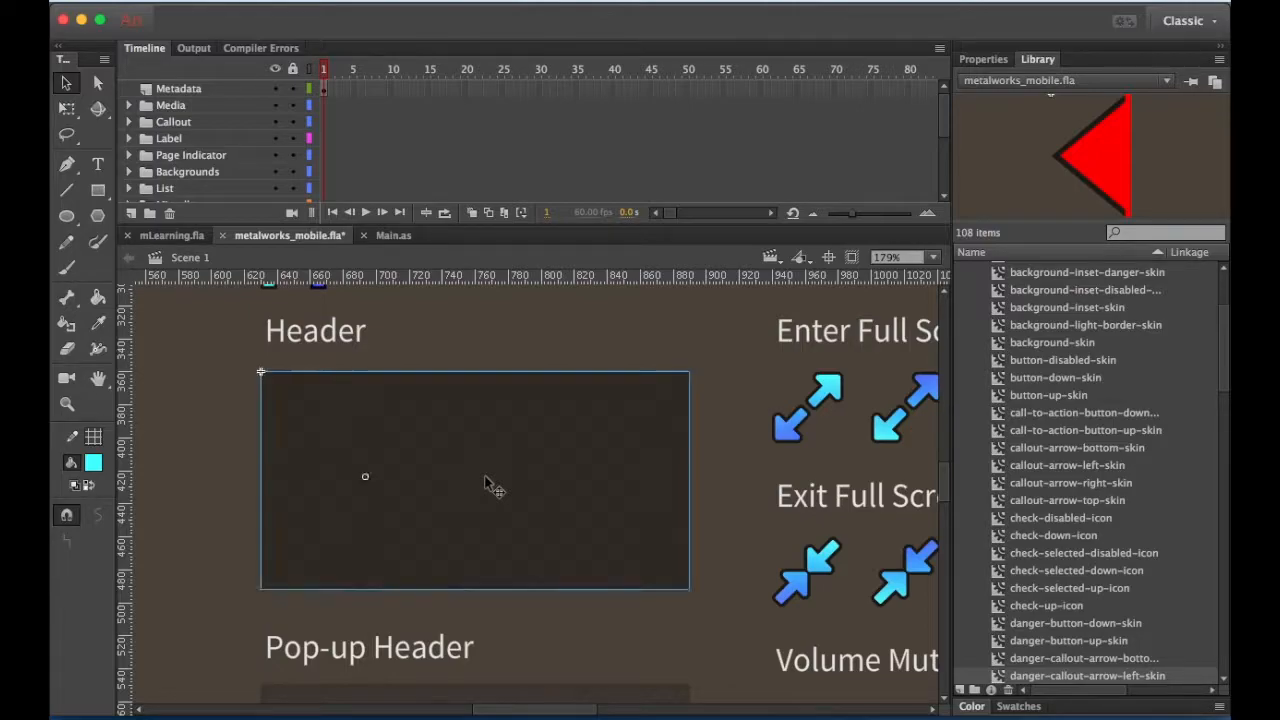
{"action": "double_click", "coordinate": [486, 485]}
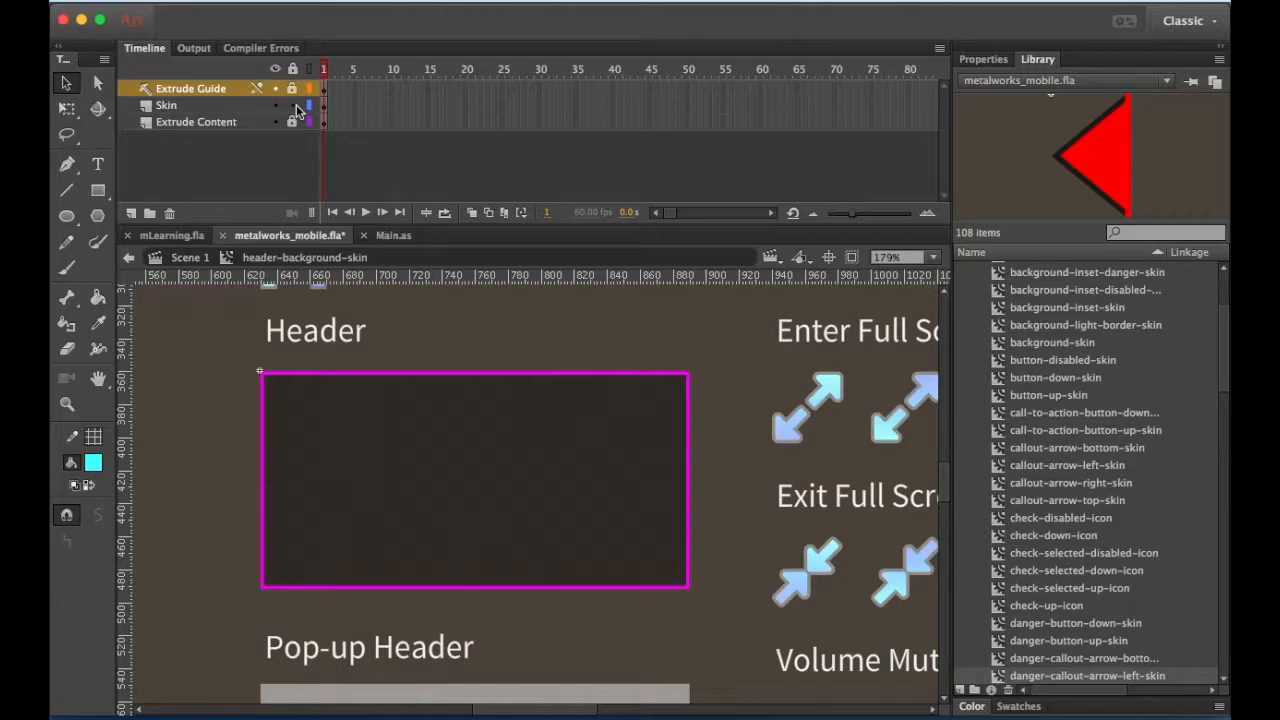
{"action": "left_click", "coordinate": [366, 487]}
{"action": "double_click", "coordinate": [374, 476]}
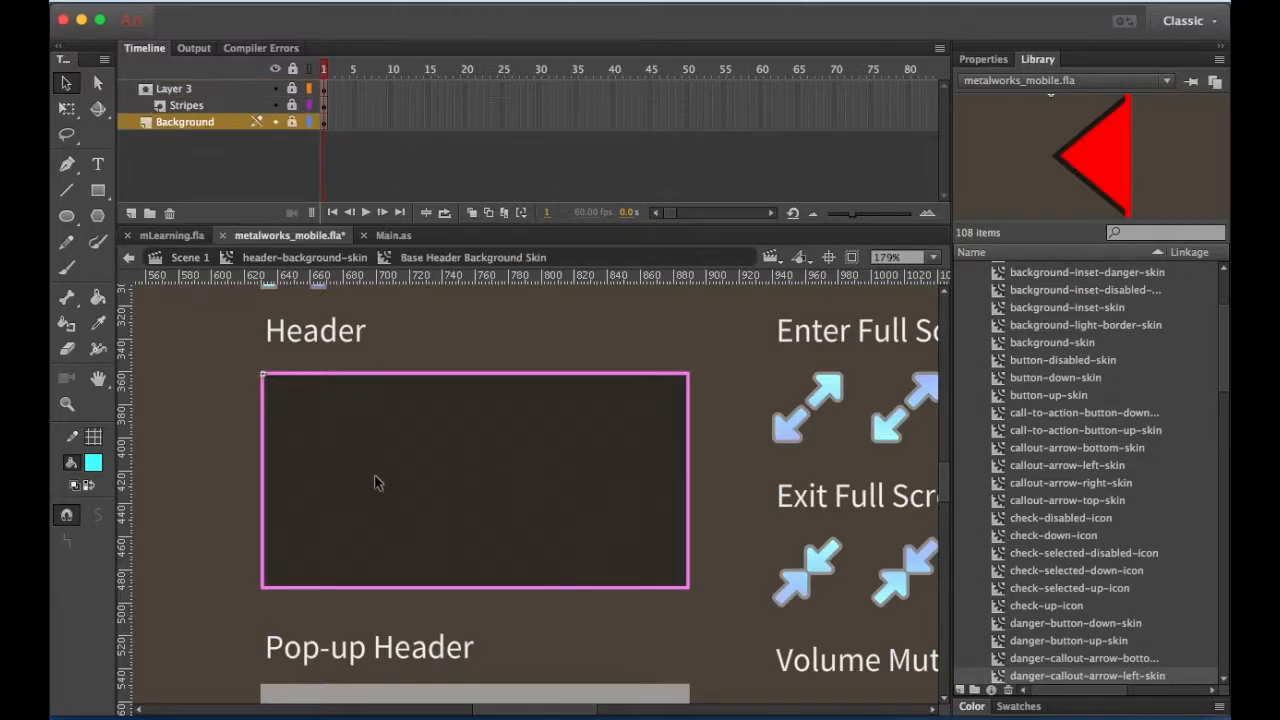
Step: Unlock the Background layer of Base Header Background Skin, set its fill to #000033 and lock the layer again
{"action": "left_click", "coordinate": [292, 122]}
{"action": "left_click", "coordinate": [970, 707]}
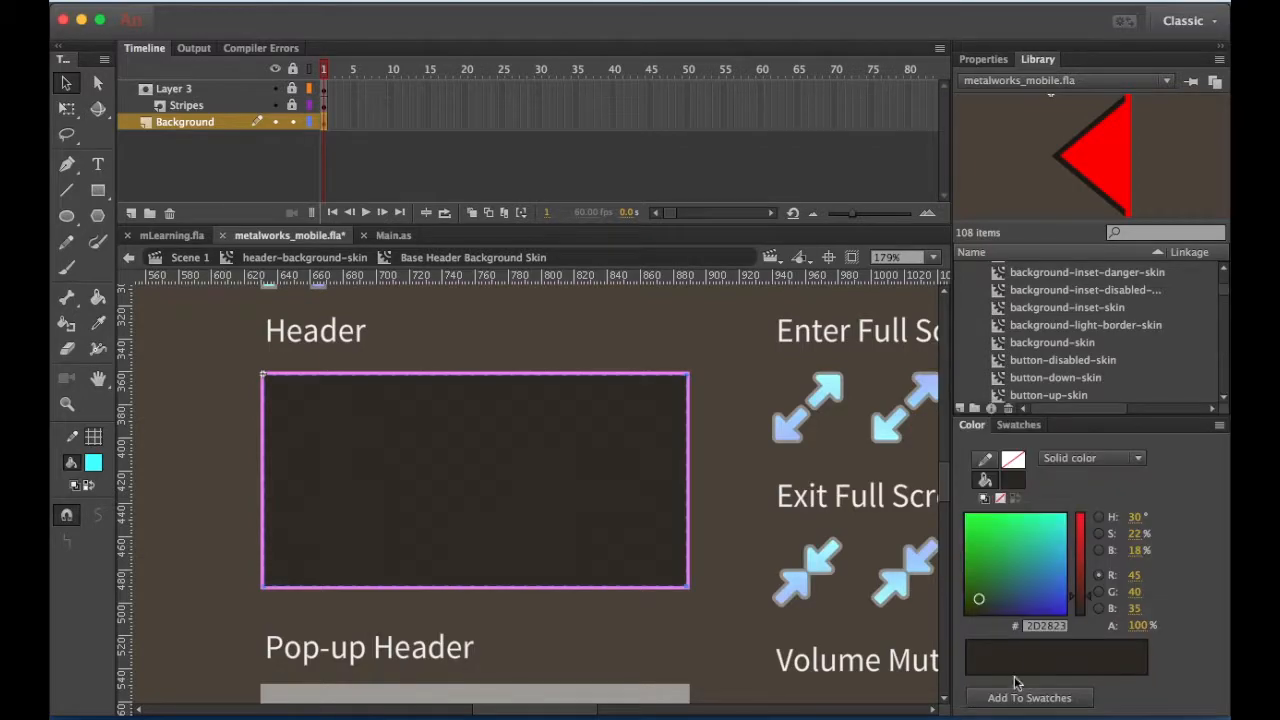
{"action": "left_click", "coordinate": [1013, 482]}
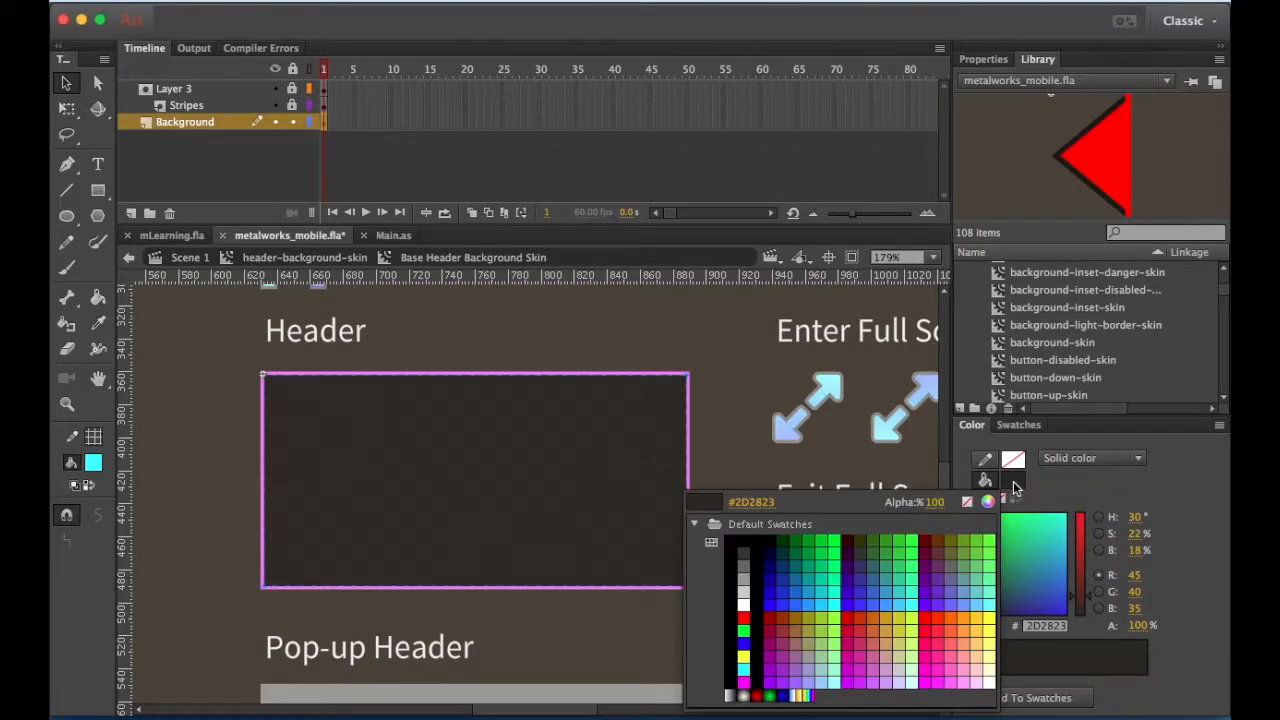
{"action": "left_click", "coordinate": [773, 545]}
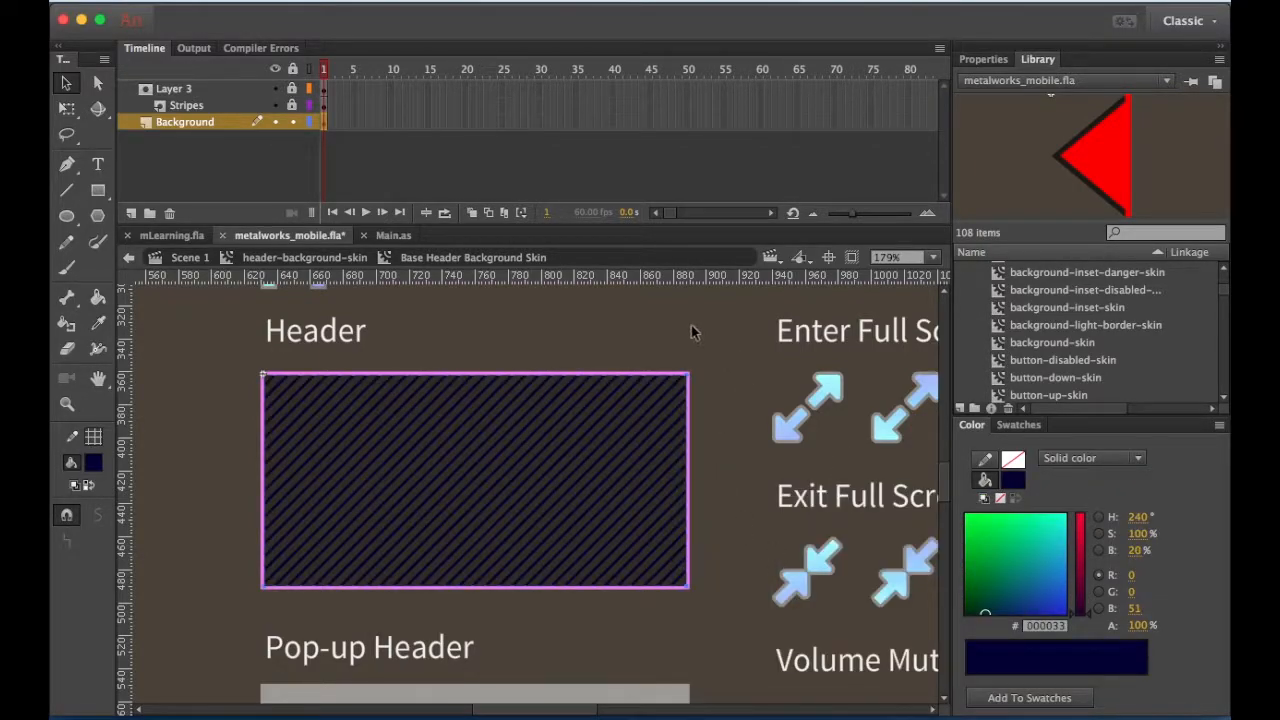
{"action": "left_click", "coordinate": [292, 121]}
Step: Hide Layer 3, unlock the Stripes layer and set the stripes' fill to #3366FF
{"action": "left_click", "coordinate": [274, 88]}
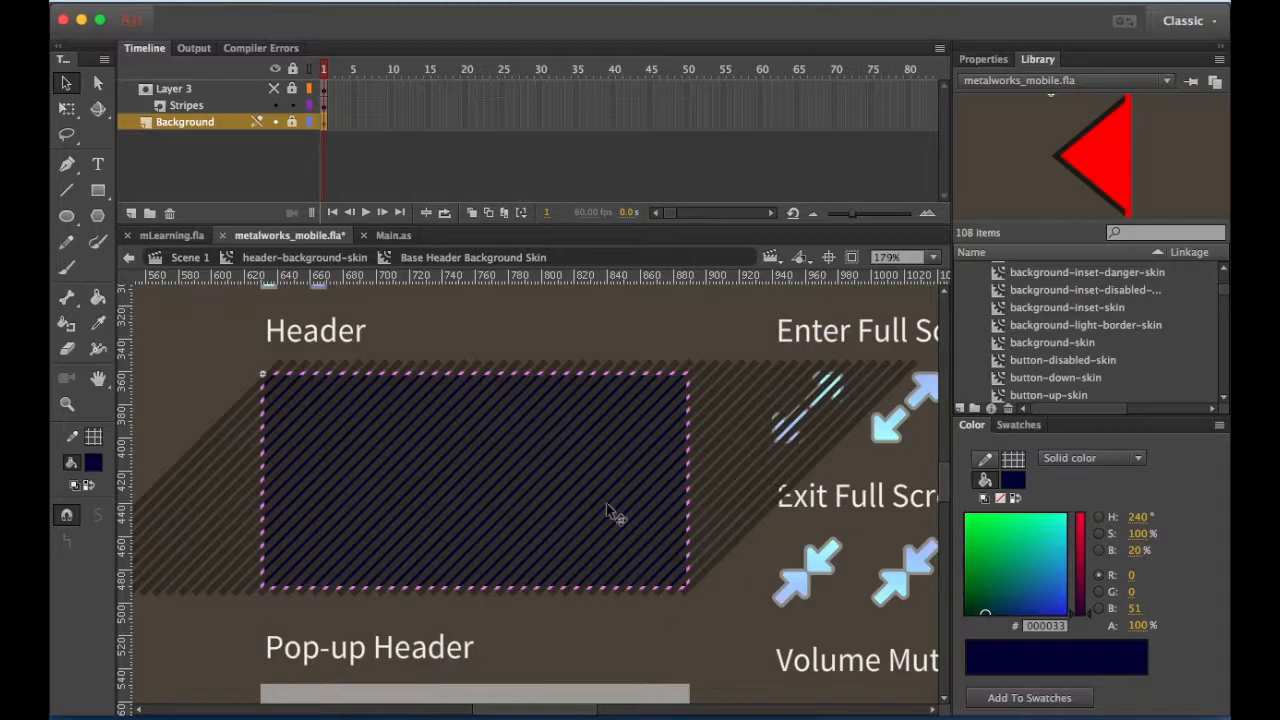
{"action": "left_click", "coordinate": [324, 103]}
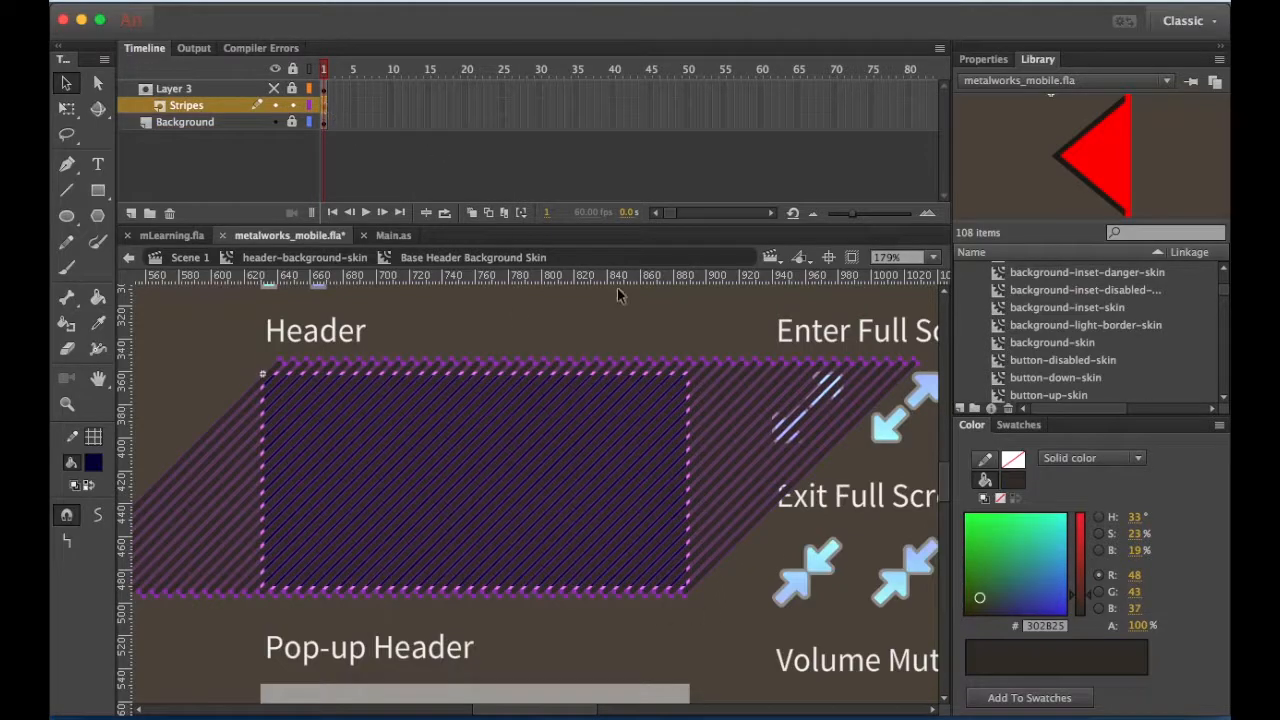
{"action": "left_click", "coordinate": [1016, 484]}
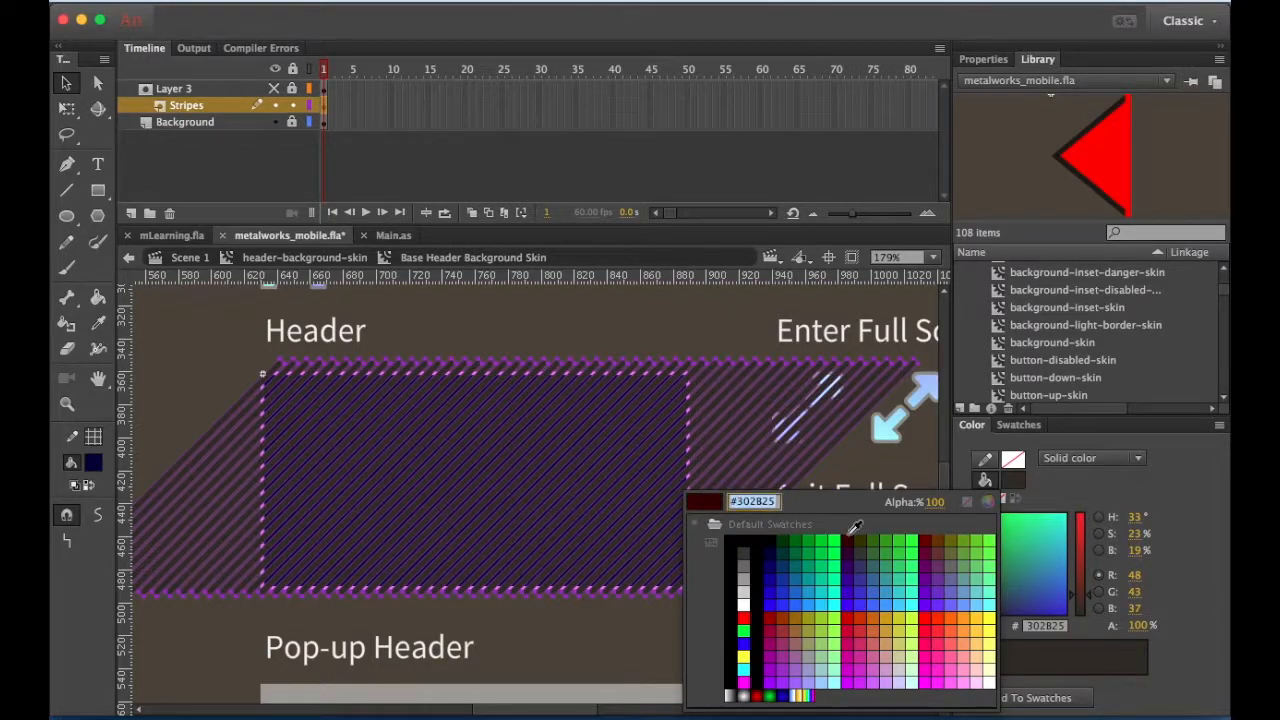
{"action": "left_click", "coordinate": [873, 602]}
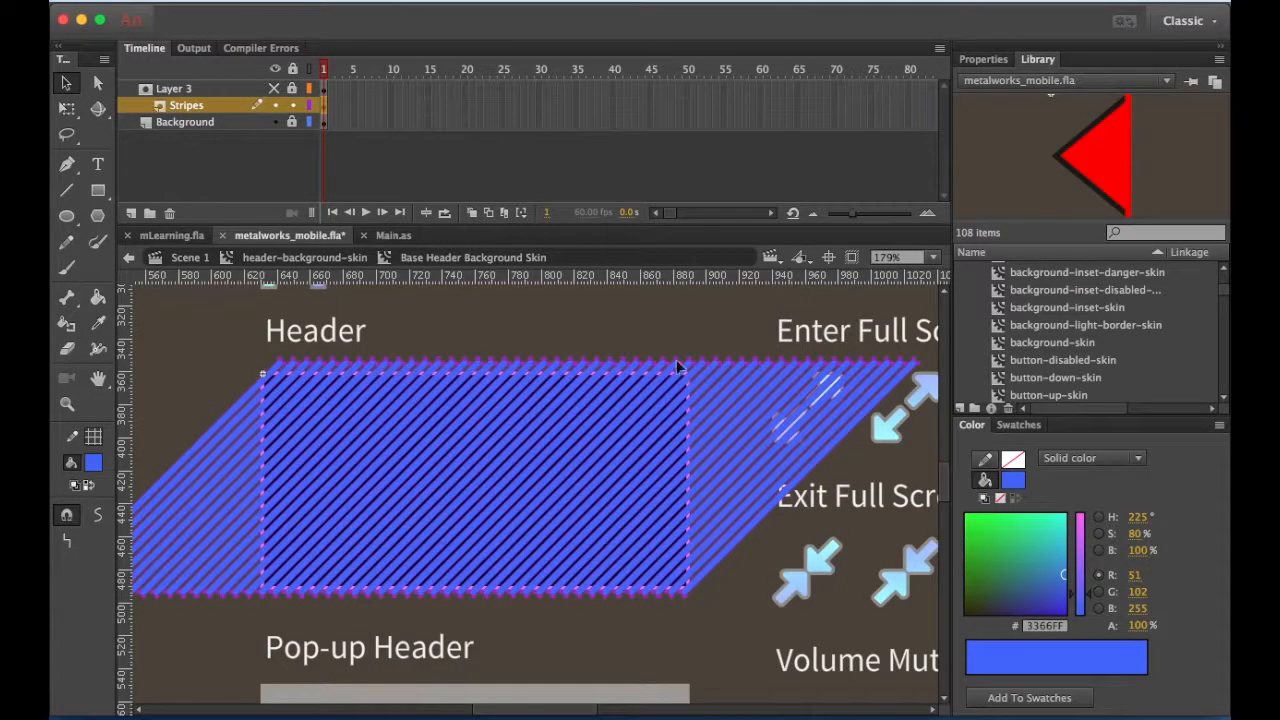
Step: Leave Base Header Background Skin, lock the Skin layer of header-background-skin and return to Scene 1
{"action": "double_click", "coordinate": [603, 318]}
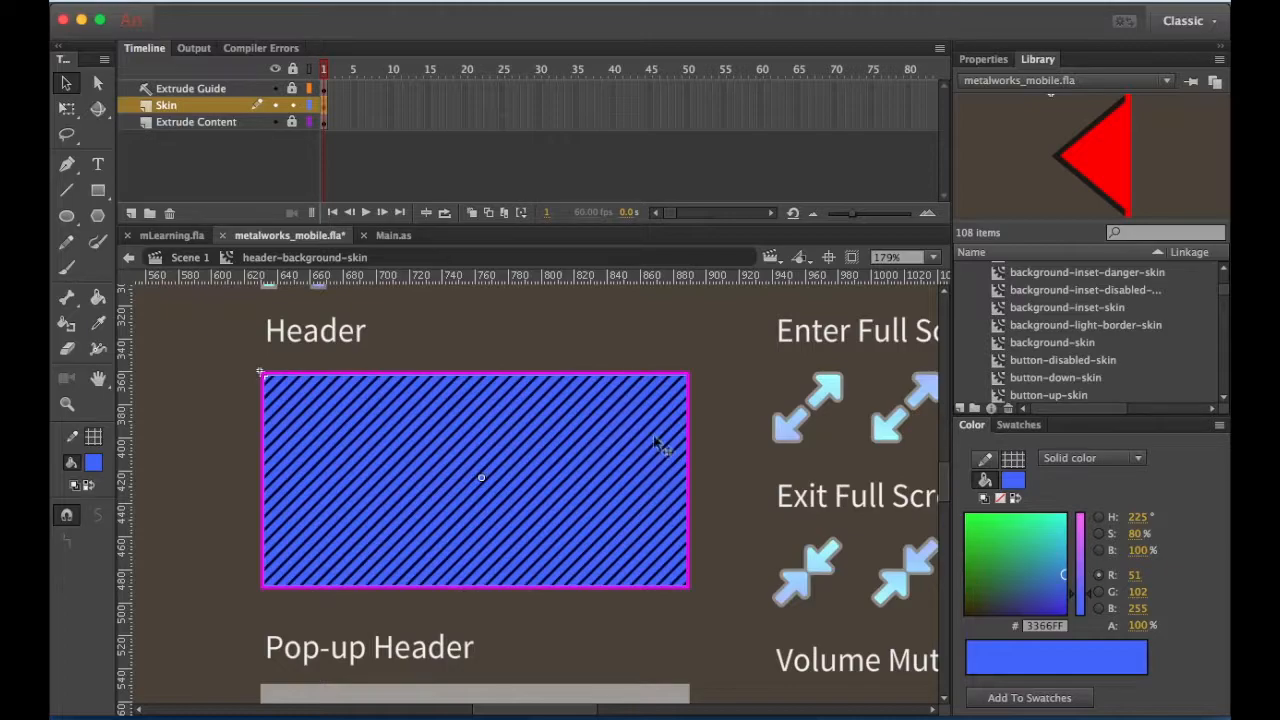
{"action": "scroll", "coordinate": [729, 497], "scroll_direction": "down", "scroll_amount": 2}
{"action": "scroll", "coordinate": [729, 497], "scroll_direction": "down", "scroll_amount": 1}
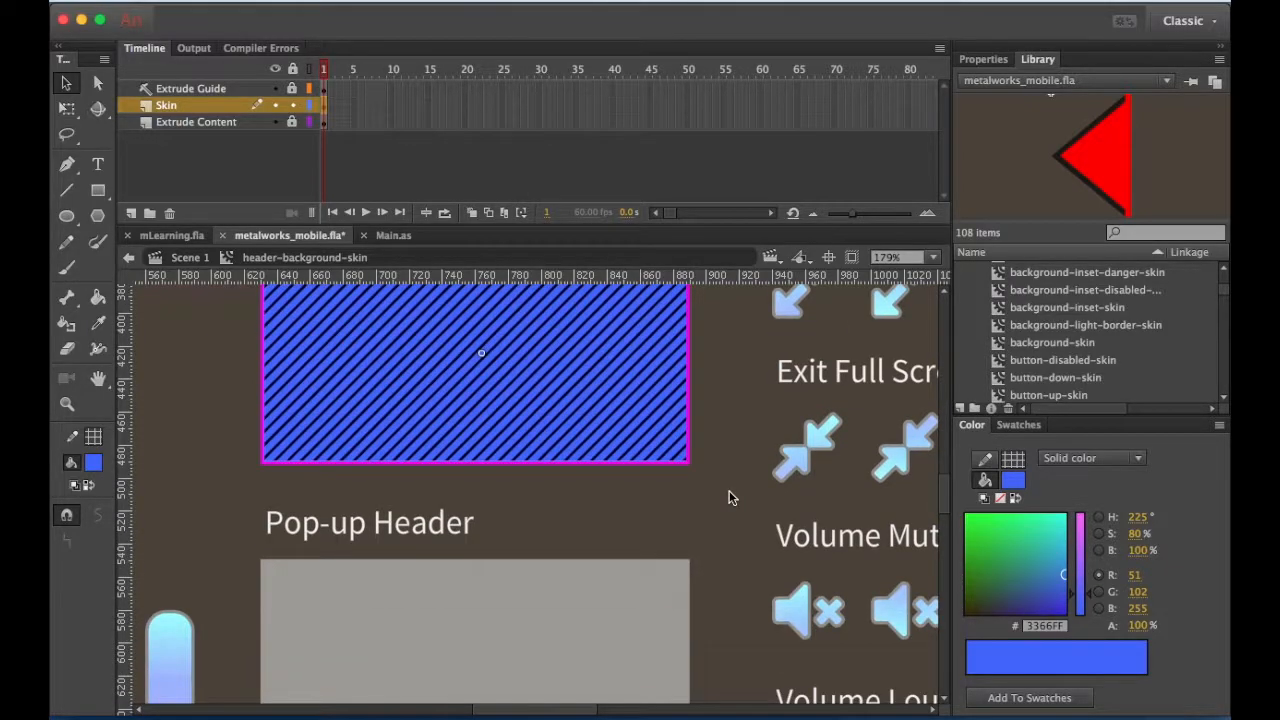
{"action": "scroll", "coordinate": [729, 490], "scroll_direction": "up", "scroll_amount": 2}
{"action": "left_click", "coordinate": [292, 105]}
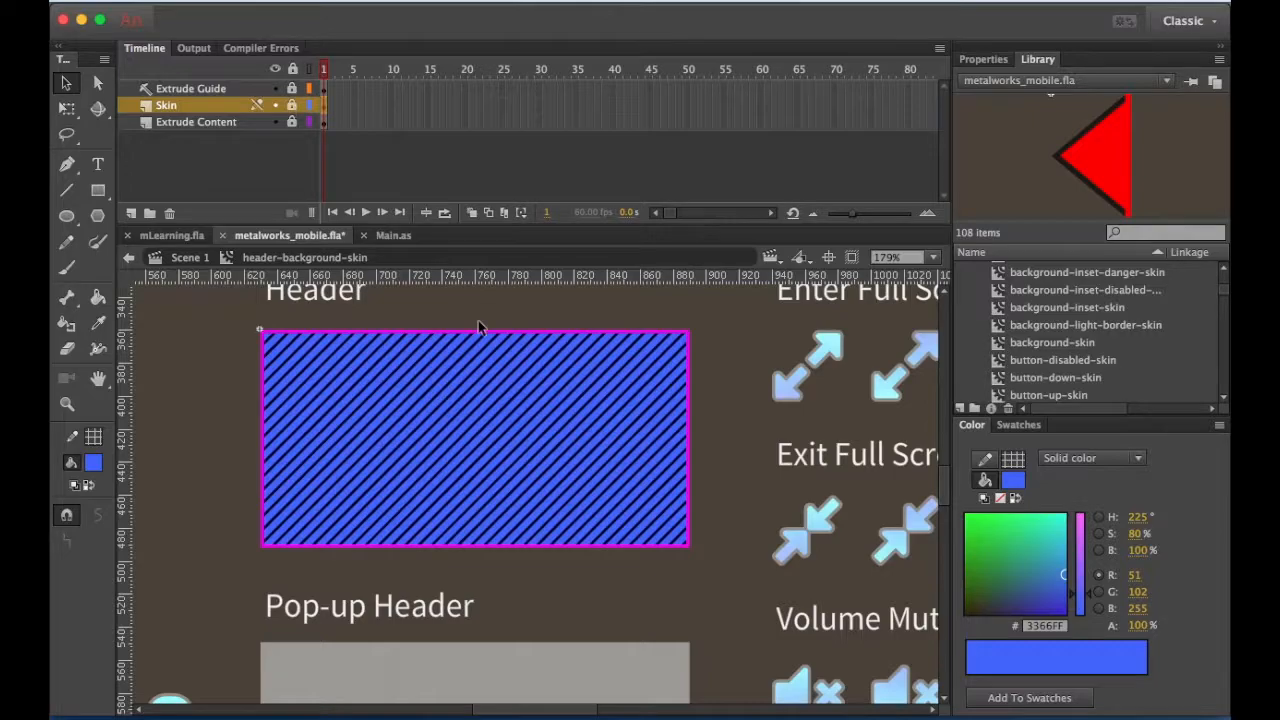
{"action": "double_click", "coordinate": [713, 421]}
{"action": "scroll", "coordinate": [670, 595], "scroll_direction": "down", "scroll_amount": 1}
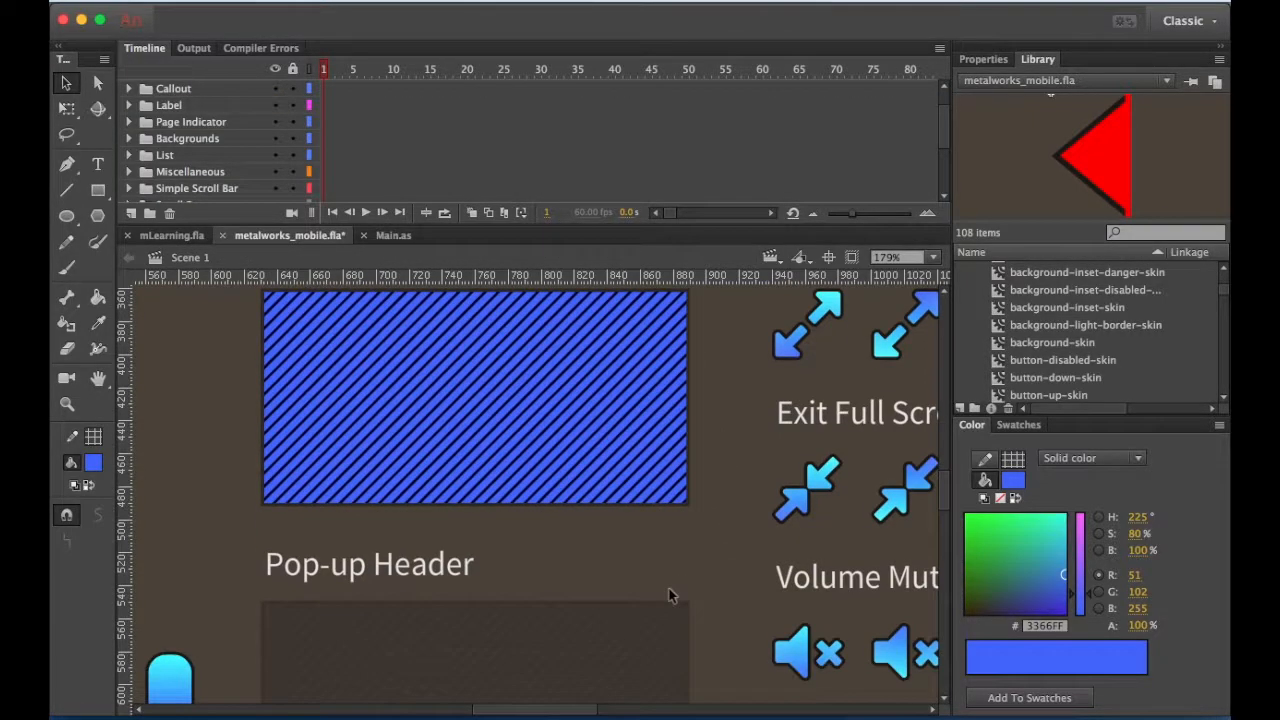
Step: In the Header's header-background-skin, hide the Extrude Guide layer, set the Extrude Content border's fill to #0000FF and return to Scene 1
{"action": "double_click", "coordinate": [678, 506]}
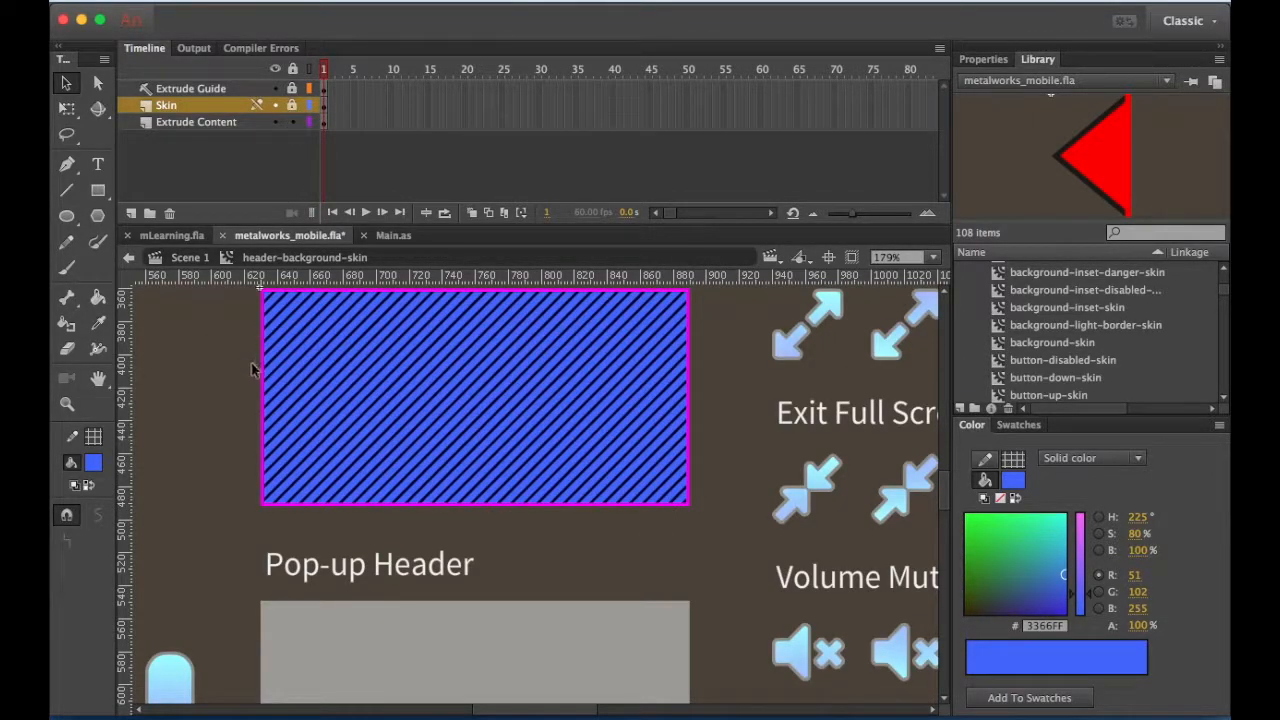
{"action": "left_click", "coordinate": [276, 89]}
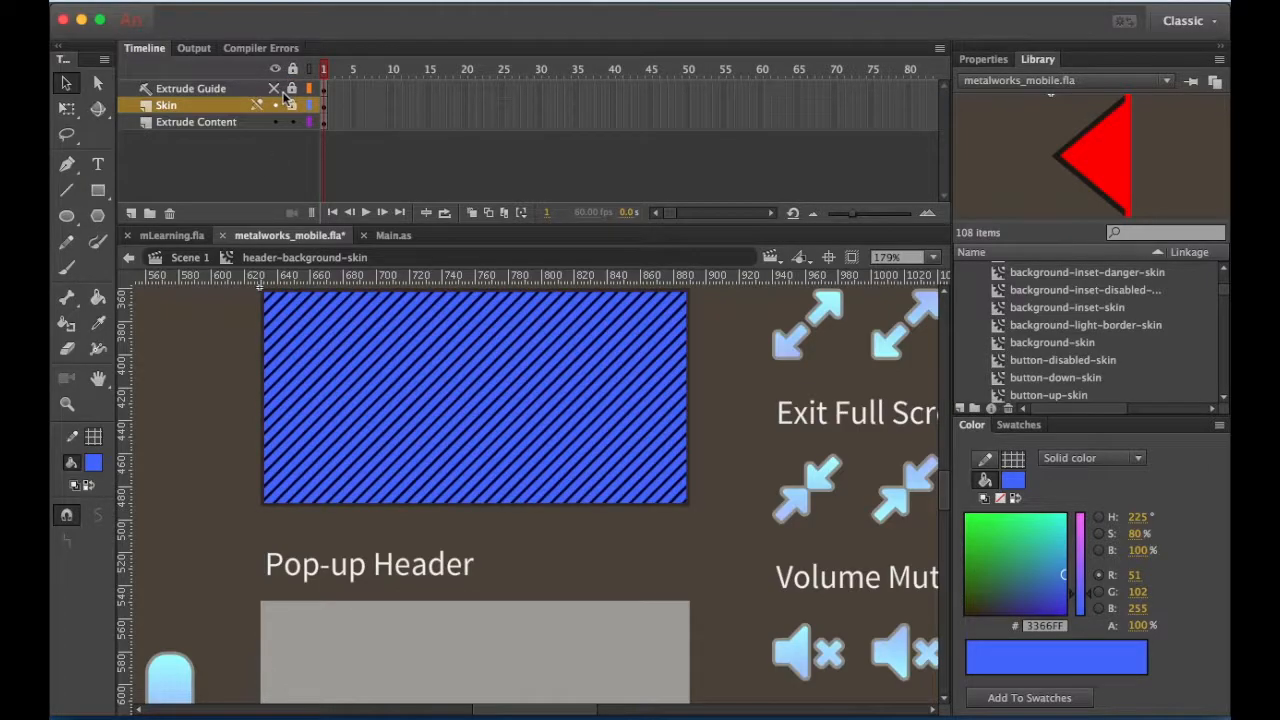
{"action": "left_click", "coordinate": [266, 374]}
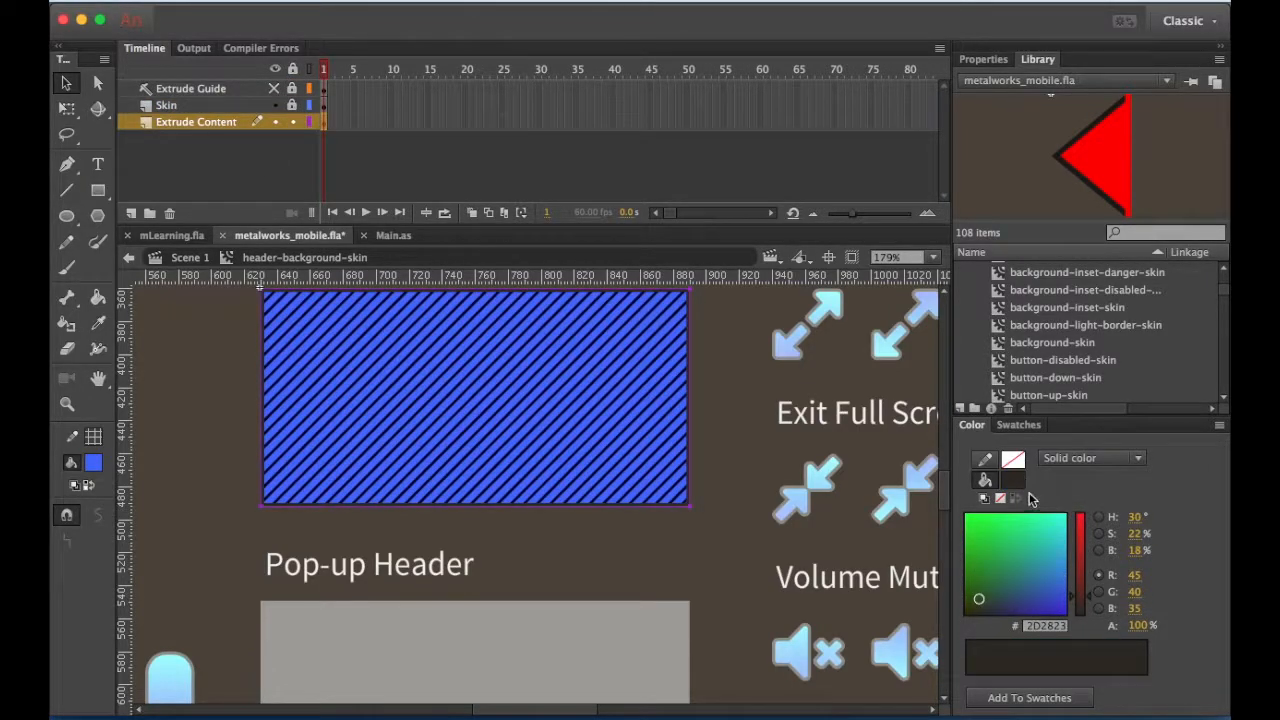
{"action": "left_click", "coordinate": [1015, 481]}
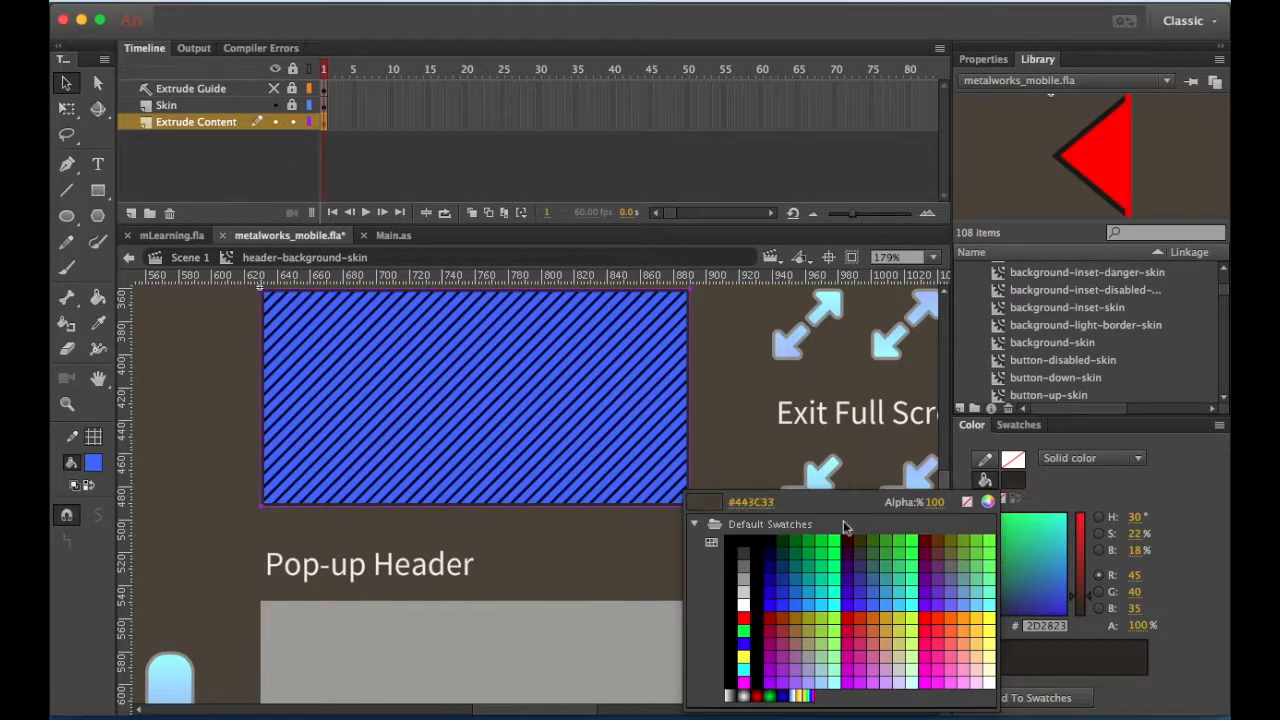
{"action": "left_click", "coordinate": [772, 602]}
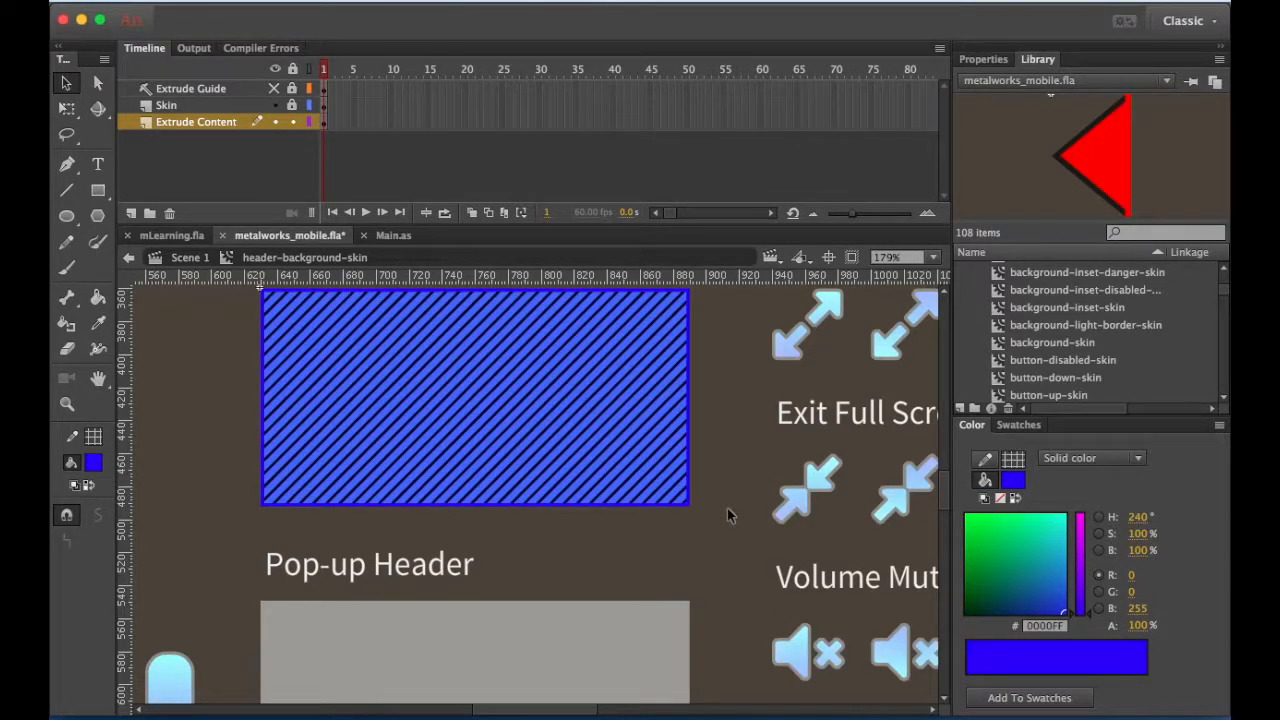
{"action": "double_click", "coordinate": [728, 515]}
Step: In the Pop-up Header's nested Base Header Popup Background Skin, unlock the Background layer, set its fill to #3366FF and lock it again
{"action": "scroll", "coordinate": [689, 594], "scroll_direction": "down", "scroll_amount": 5}
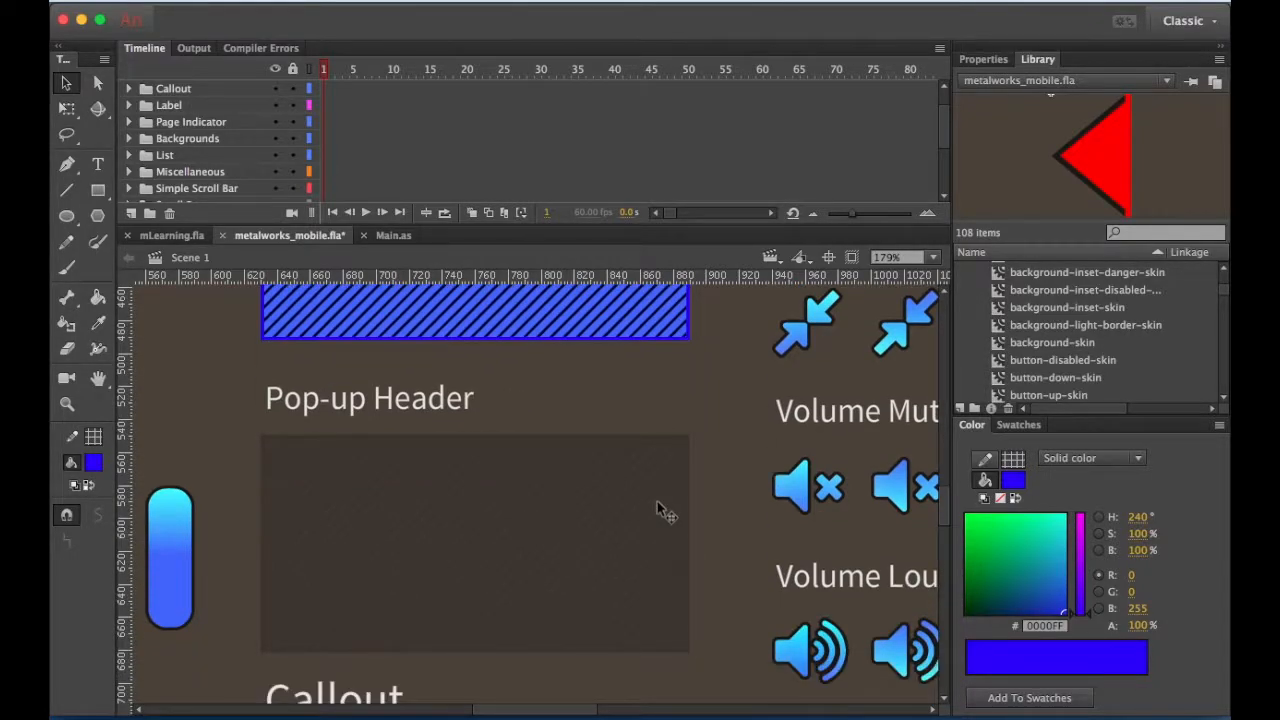
{"action": "double_click", "coordinate": [657, 501]}
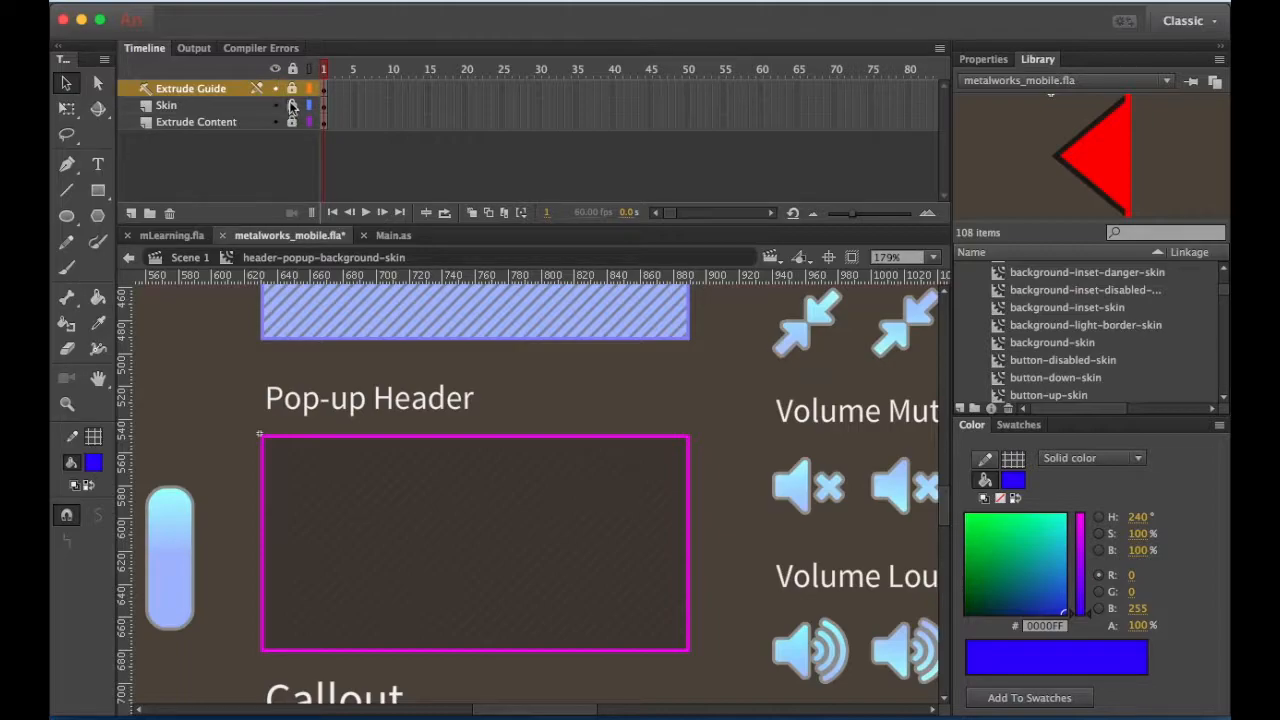
{"action": "double_click", "coordinate": [479, 525]}
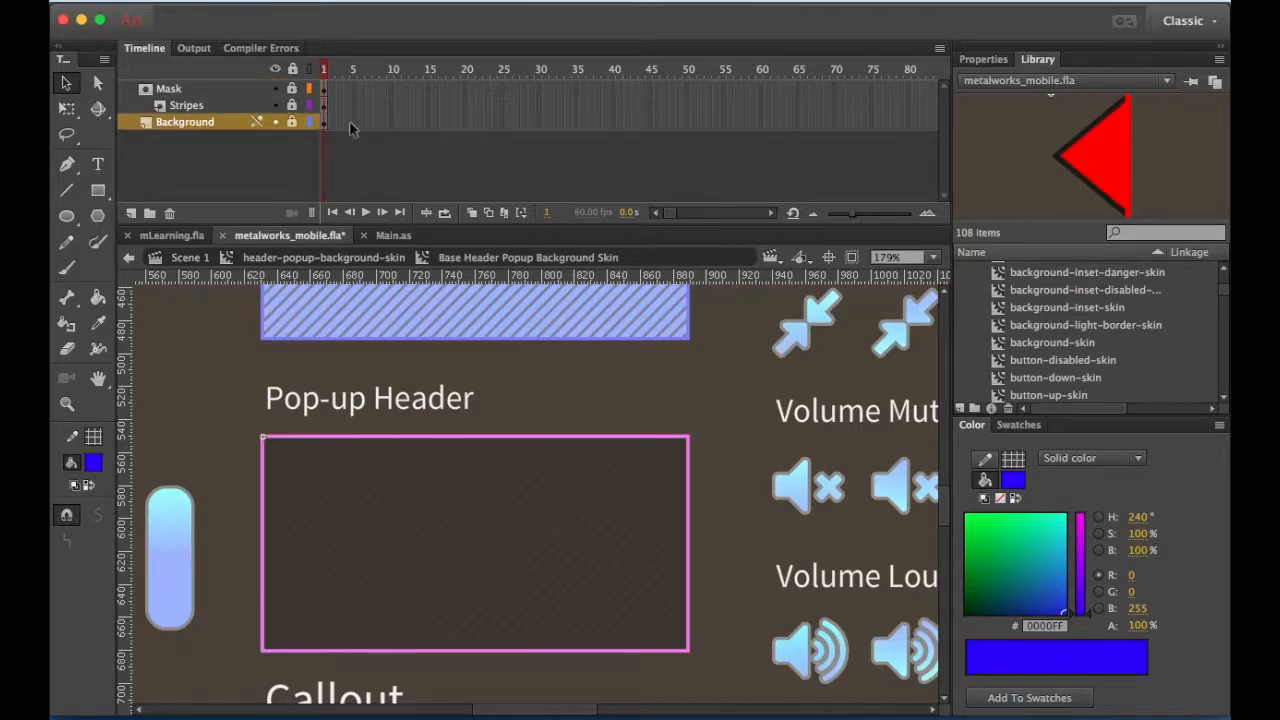
{"action": "left_click", "coordinate": [294, 123]}
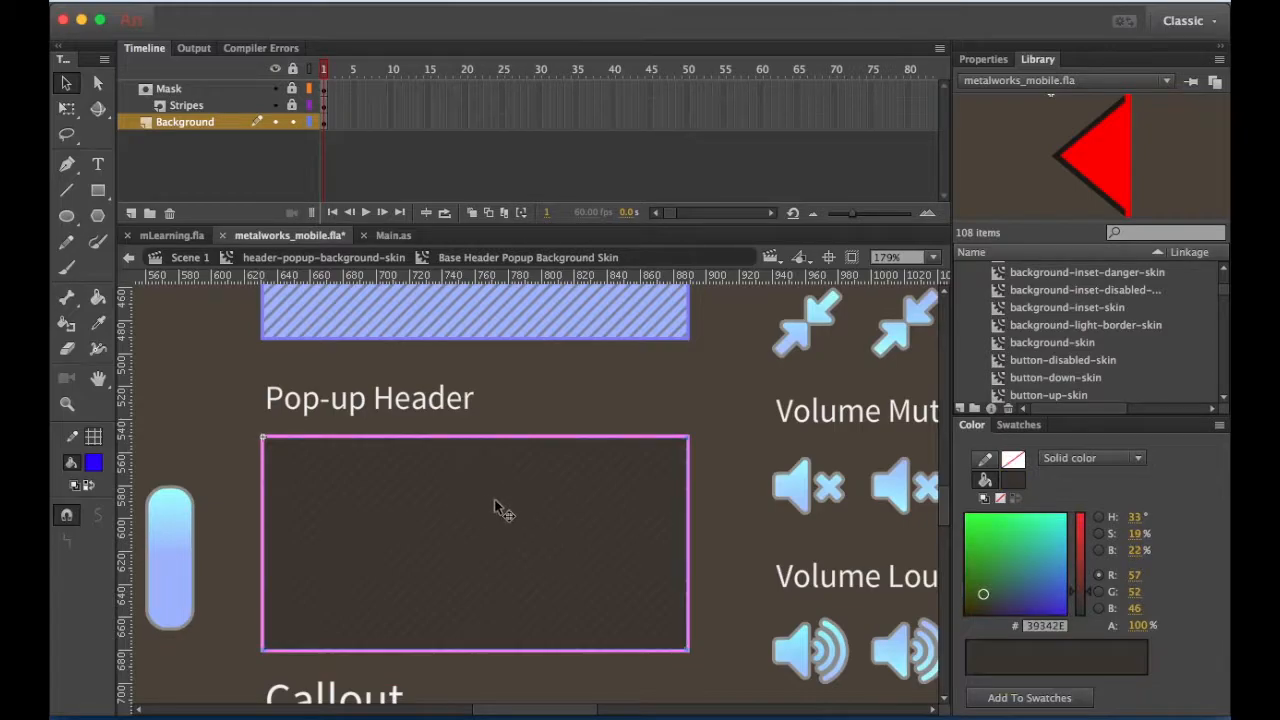
{"action": "left_click", "coordinate": [1014, 482]}
{"action": "left_click", "coordinate": [855, 560]}
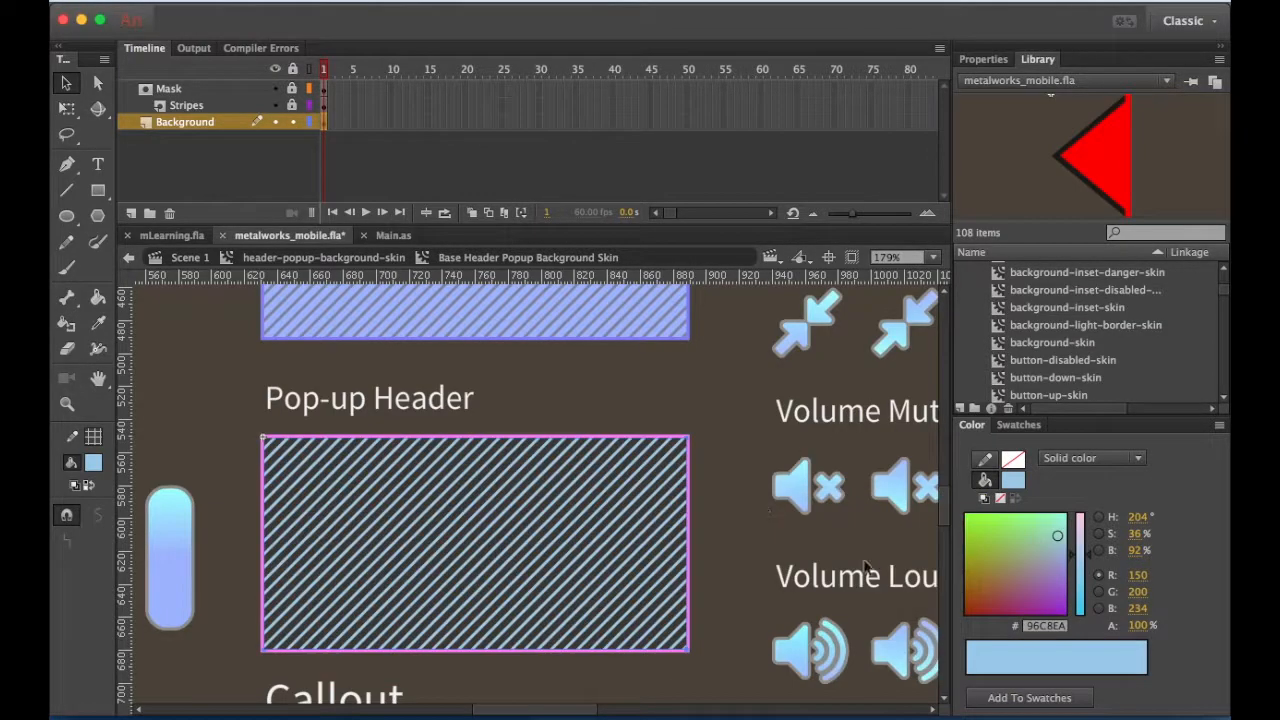
{"action": "left_click", "coordinate": [1014, 482]}
{"action": "left_click", "coordinate": [750, 502]}
{"action": "type", "text": "3366FF"}
{"action": "key", "text": "Return"}
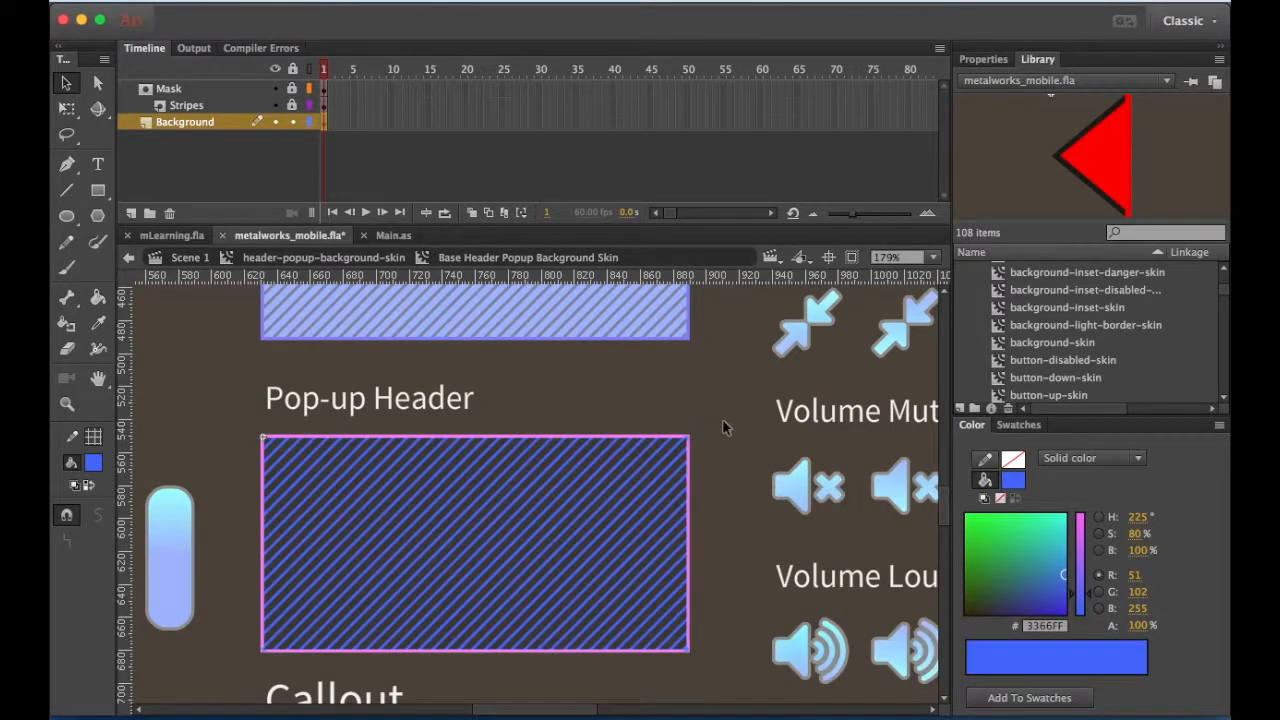
{"action": "left_click", "coordinate": [293, 122]}
Step: Unlock the Stripes layer, set the pop-up header stripes' fill to #33FFFF and return to Scene 1
{"action": "left_click", "coordinate": [293, 105]}
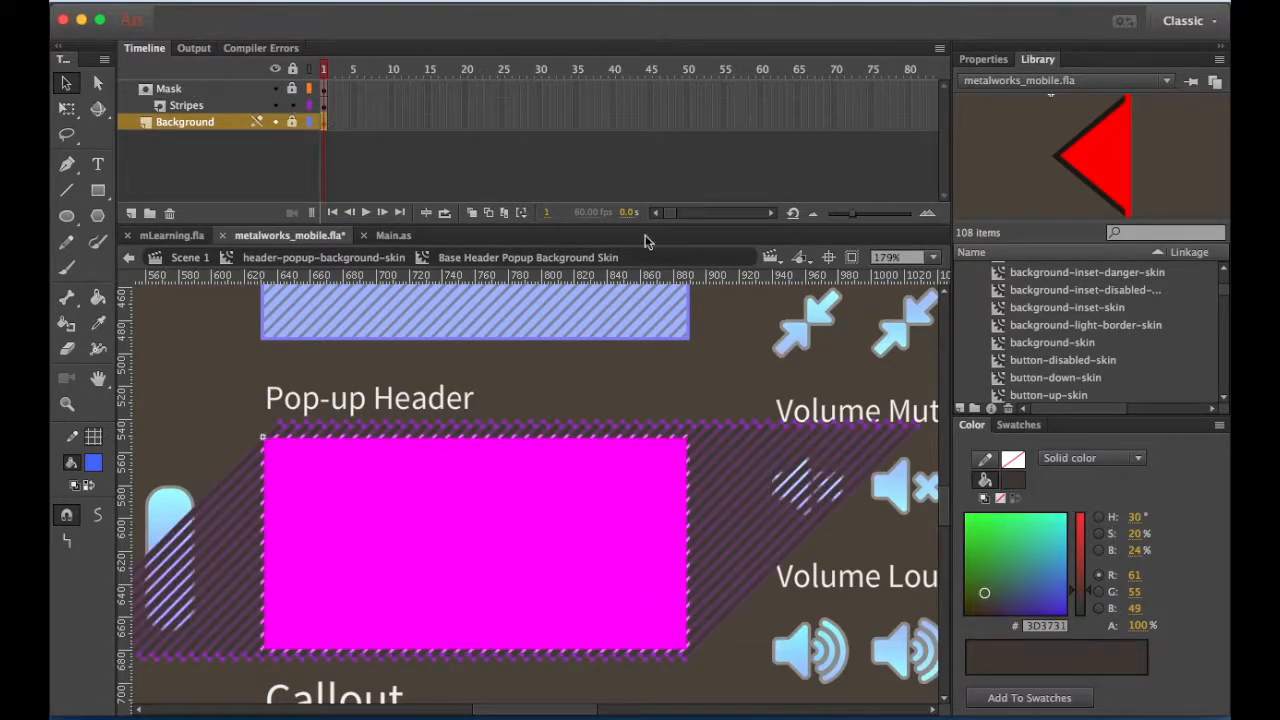
{"action": "left_click", "coordinate": [328, 105]}
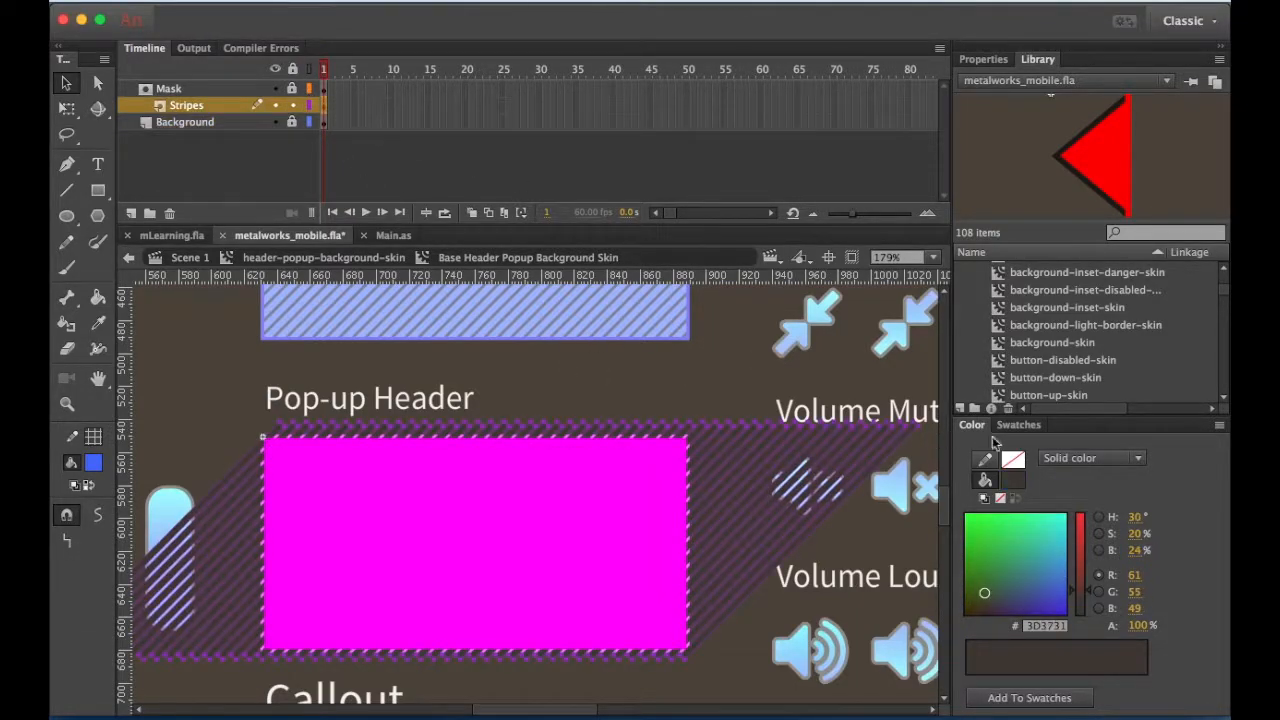
{"action": "left_click", "coordinate": [1013, 480]}
{"action": "left_click", "coordinate": [912, 608]}
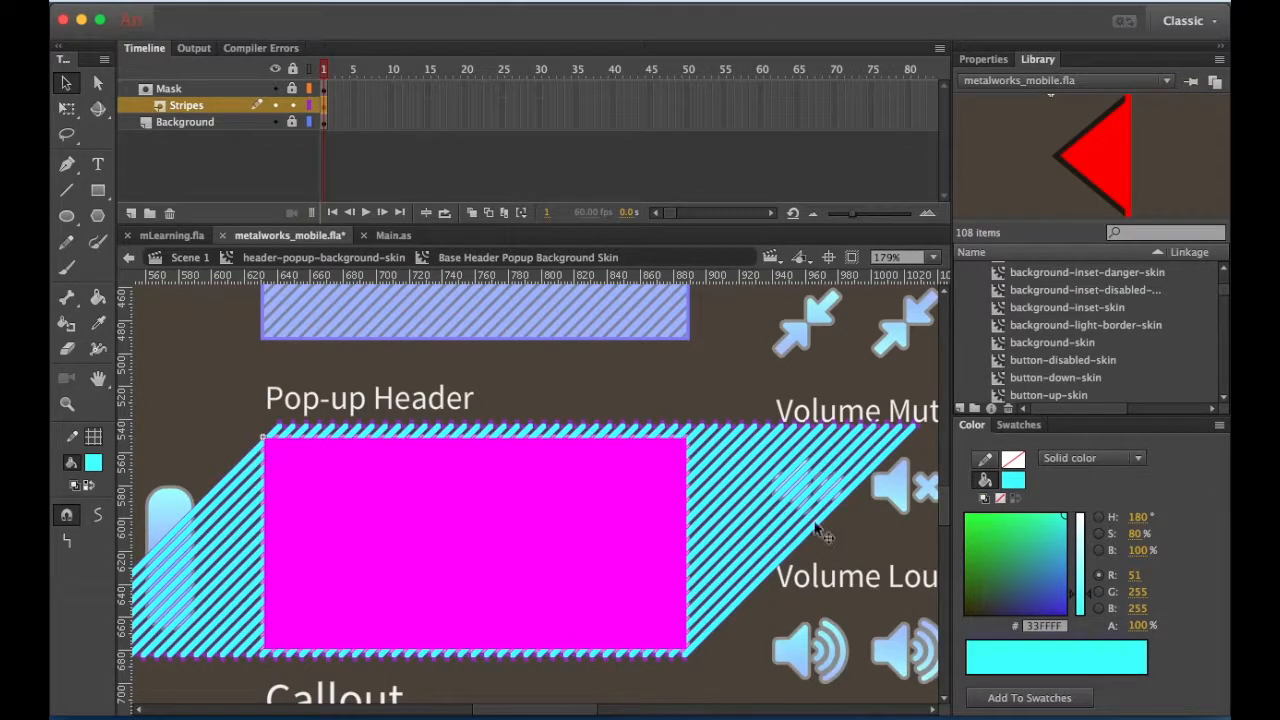
{"action": "double_click", "coordinate": [509, 303]}
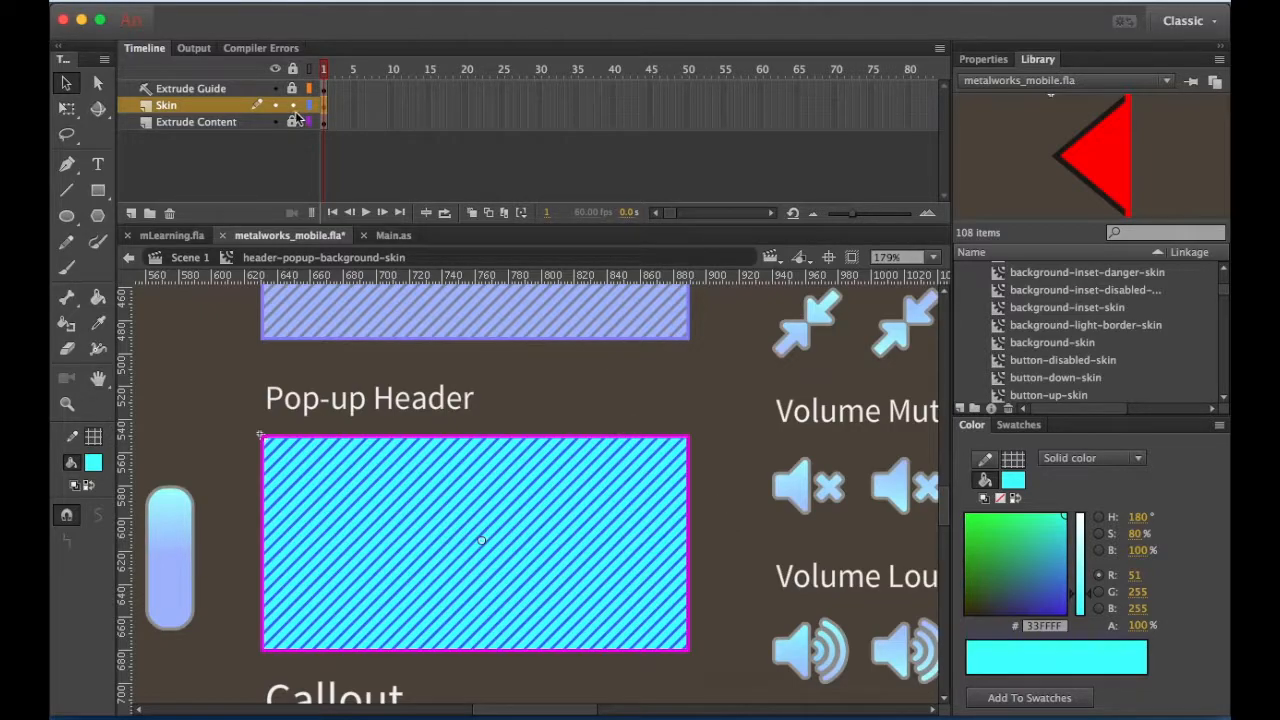
{"action": "double_click", "coordinate": [712, 391]}
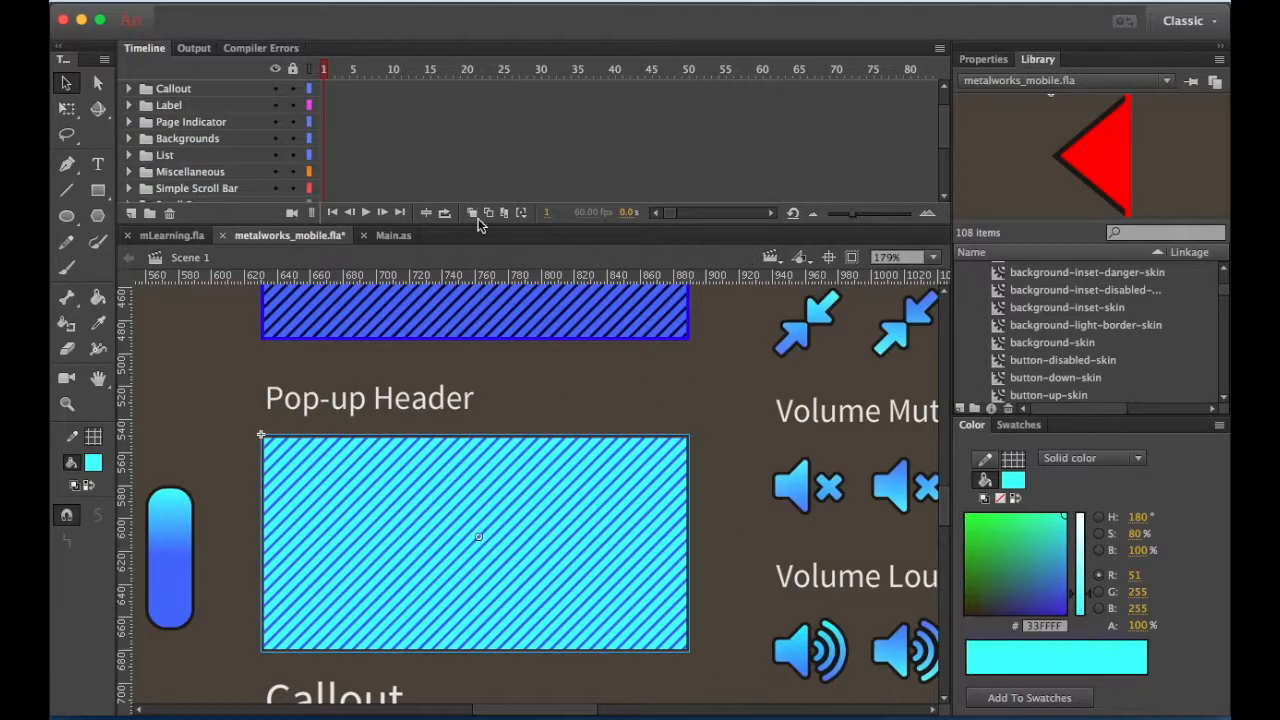
Step: In header-popup-background-skin, hide the Extrude Guide layer, set the Extrude Content border's fill to #0000FF and return to Scene 1
{"action": "double_click", "coordinate": [466, 532]}
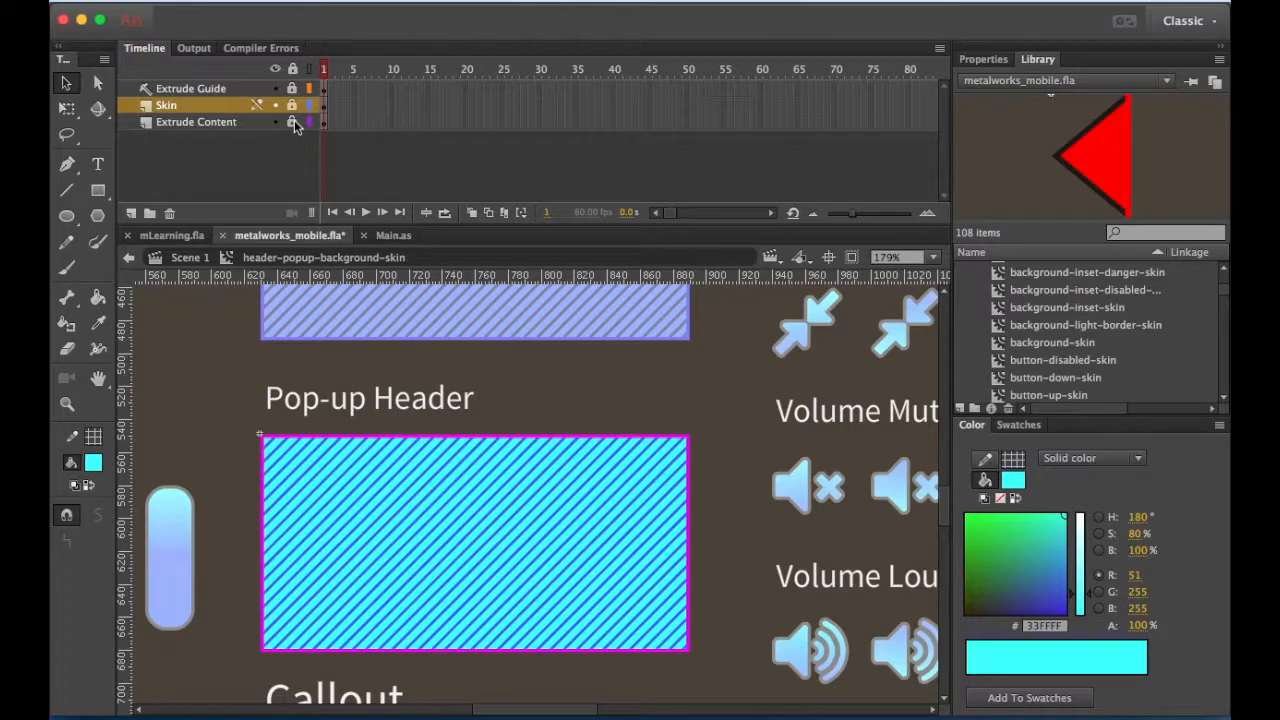
{"action": "left_click", "coordinate": [276, 89]}
{"action": "left_click", "coordinate": [264, 580]}
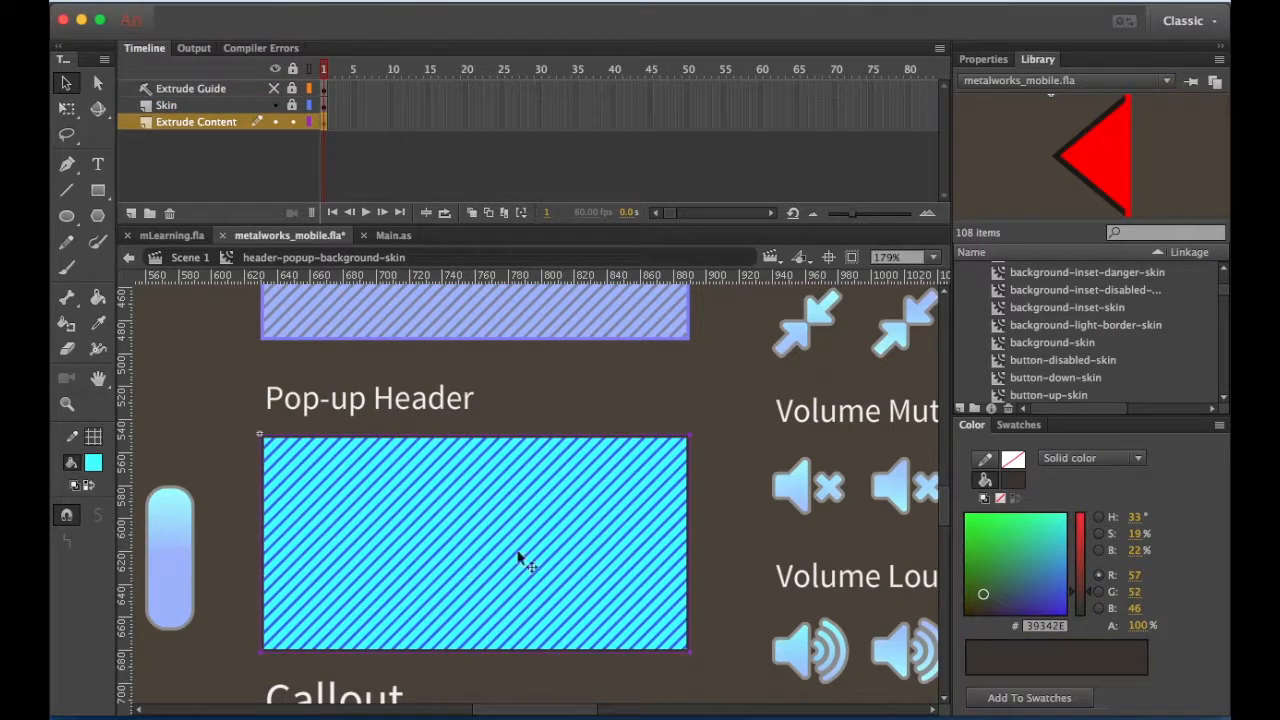
{"action": "left_click", "coordinate": [1014, 481]}
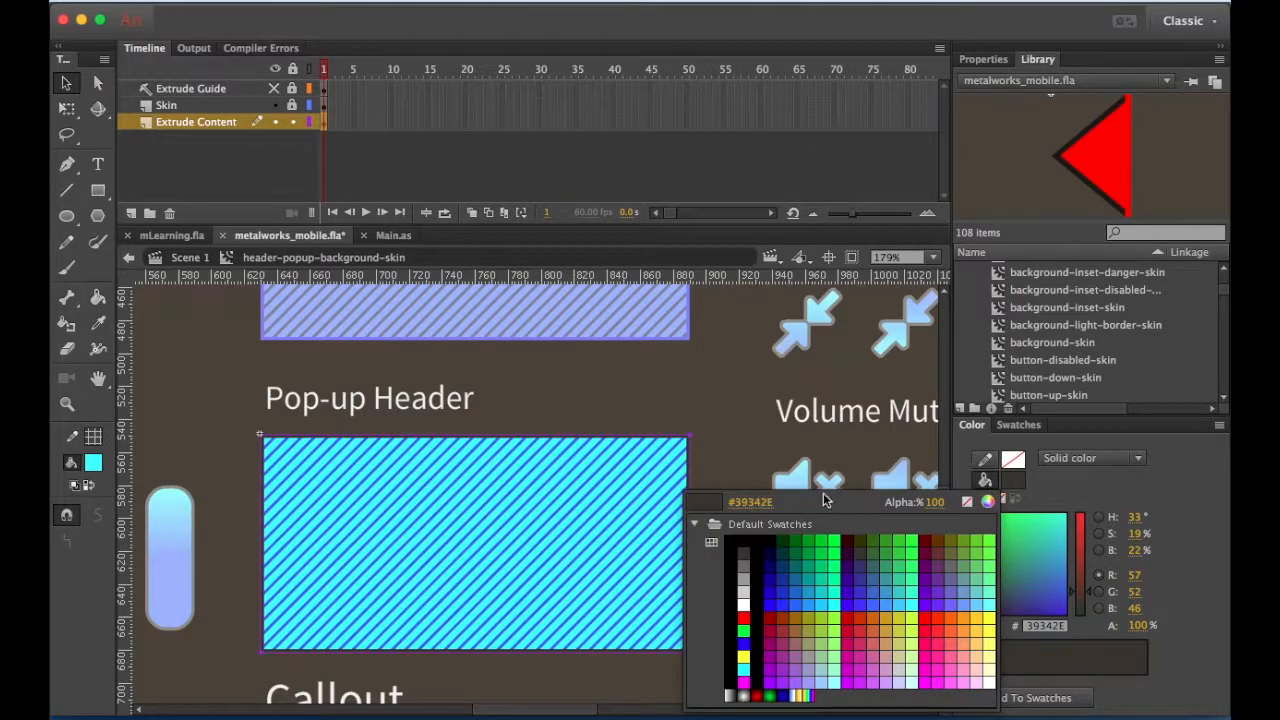
{"action": "left_click", "coordinate": [771, 601]}
{"action": "double_click", "coordinate": [716, 388]}
{"action": "left_click", "coordinate": [726, 426]}
Step: Save the recoloured metalworks_mobile.fla theme file
{"action": "scroll", "coordinate": [744, 516], "scroll_direction": "up", "scroll_amount": 3}
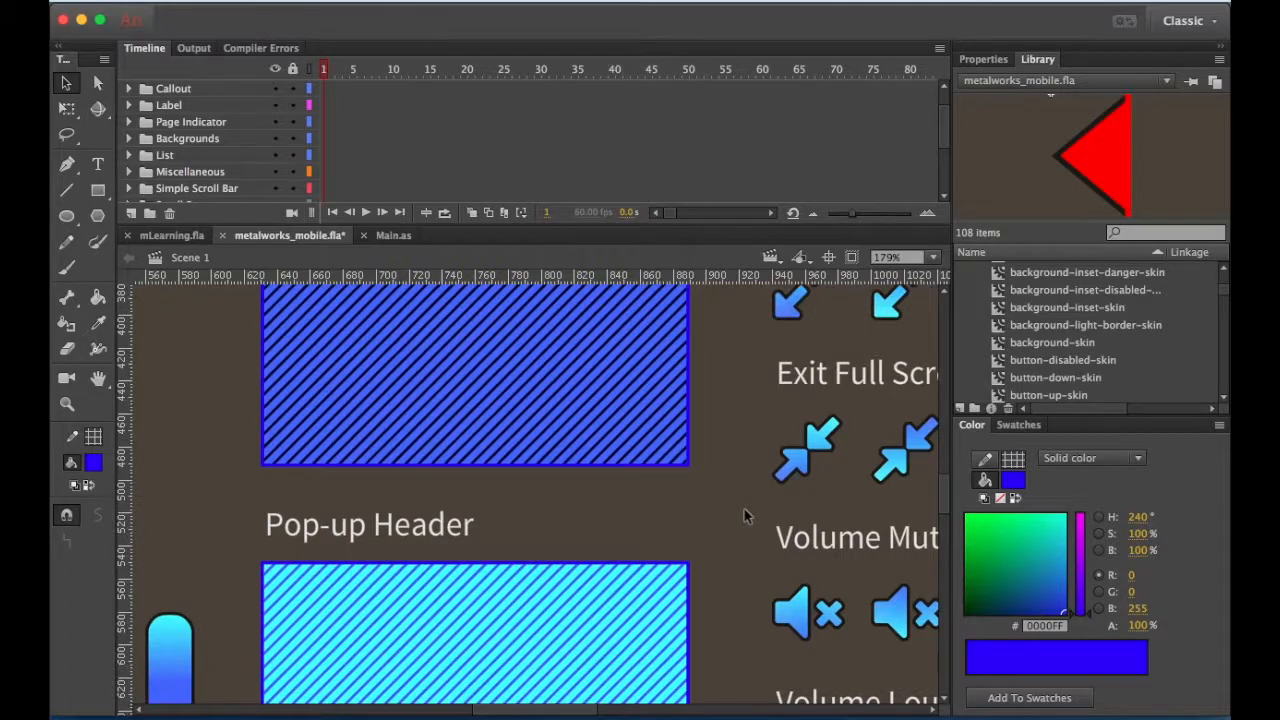
{"action": "key", "text": "super+minus"}
{"action": "key", "text": "super+minus"}
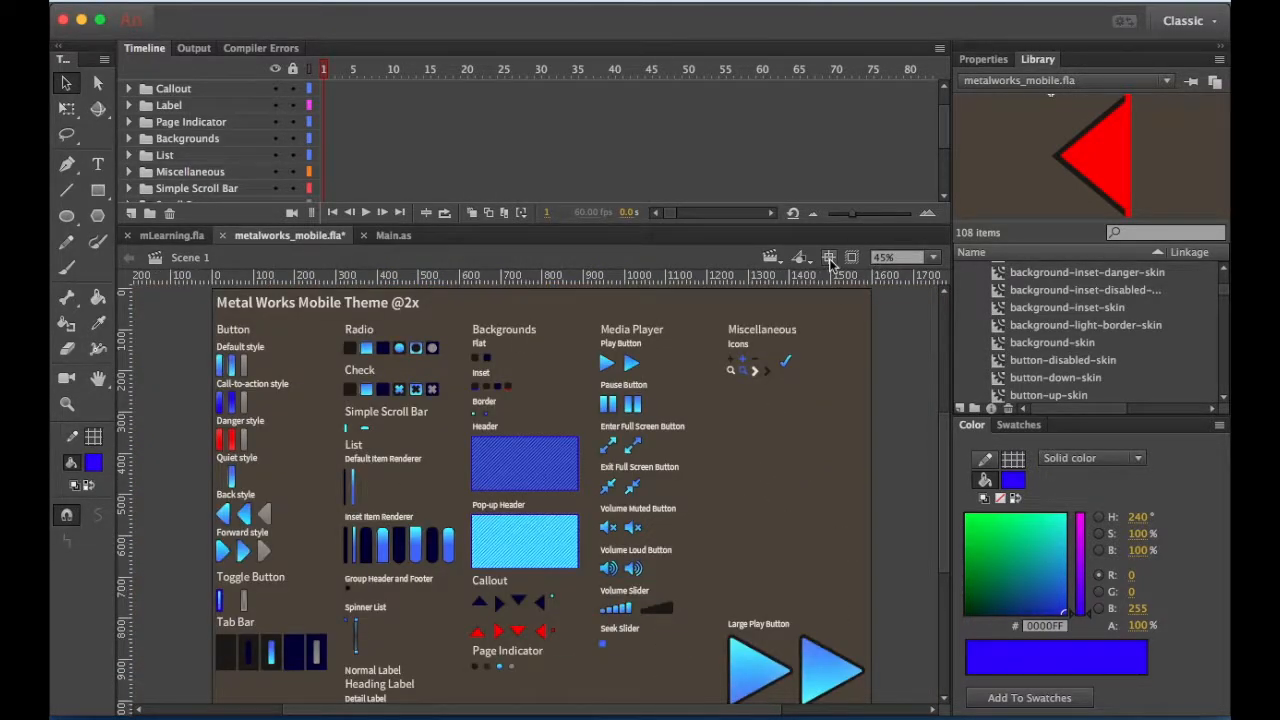
{"action": "left_click", "coordinate": [930, 258]}
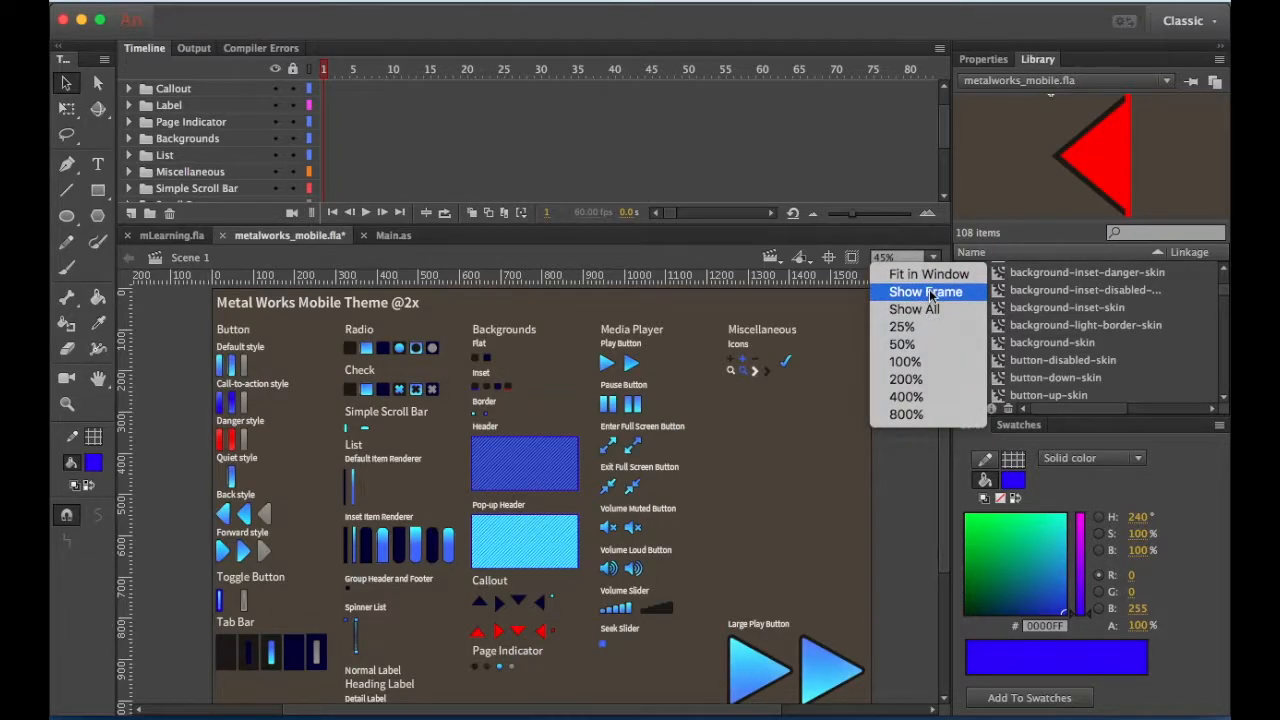
{"action": "left_click", "coordinate": [931, 293]}
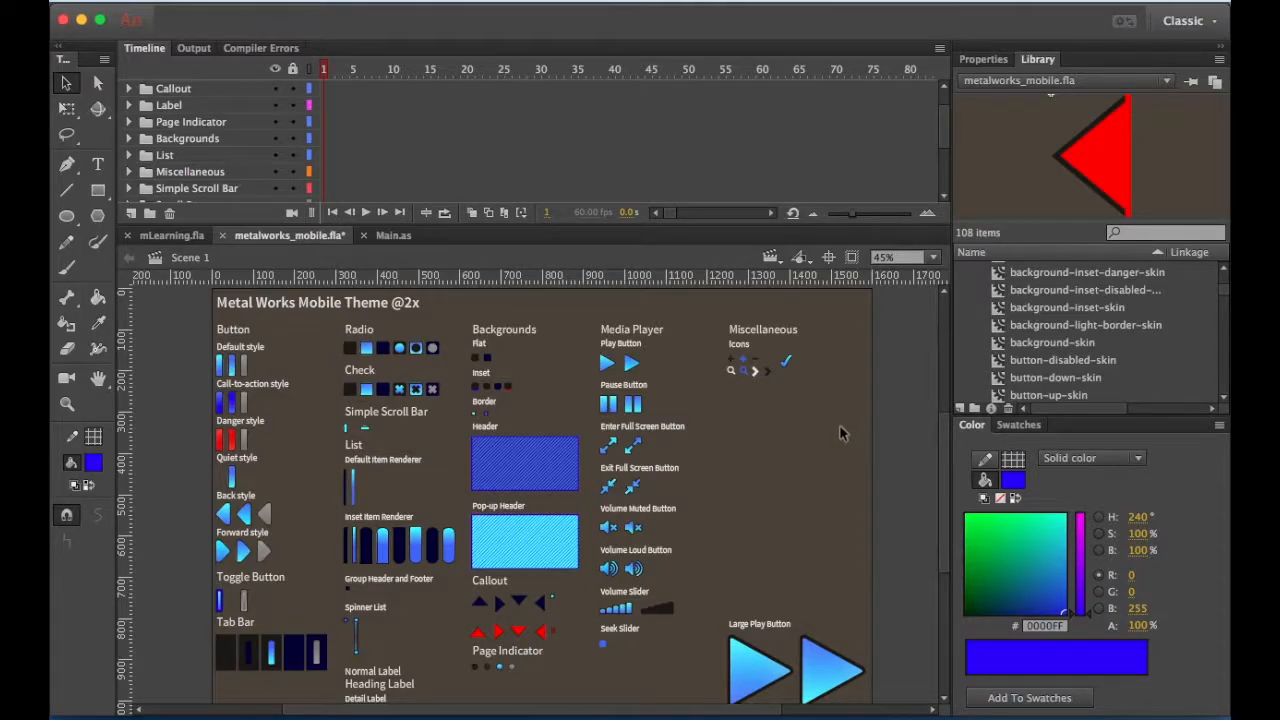
{"action": "key", "text": "ctrl+s"}
Step: Select every symbol in the library's Export folder, from back-button-disabled-skin through the volume-slider-minimum track skin
{"action": "left_click", "coordinate": [1060, 292]}
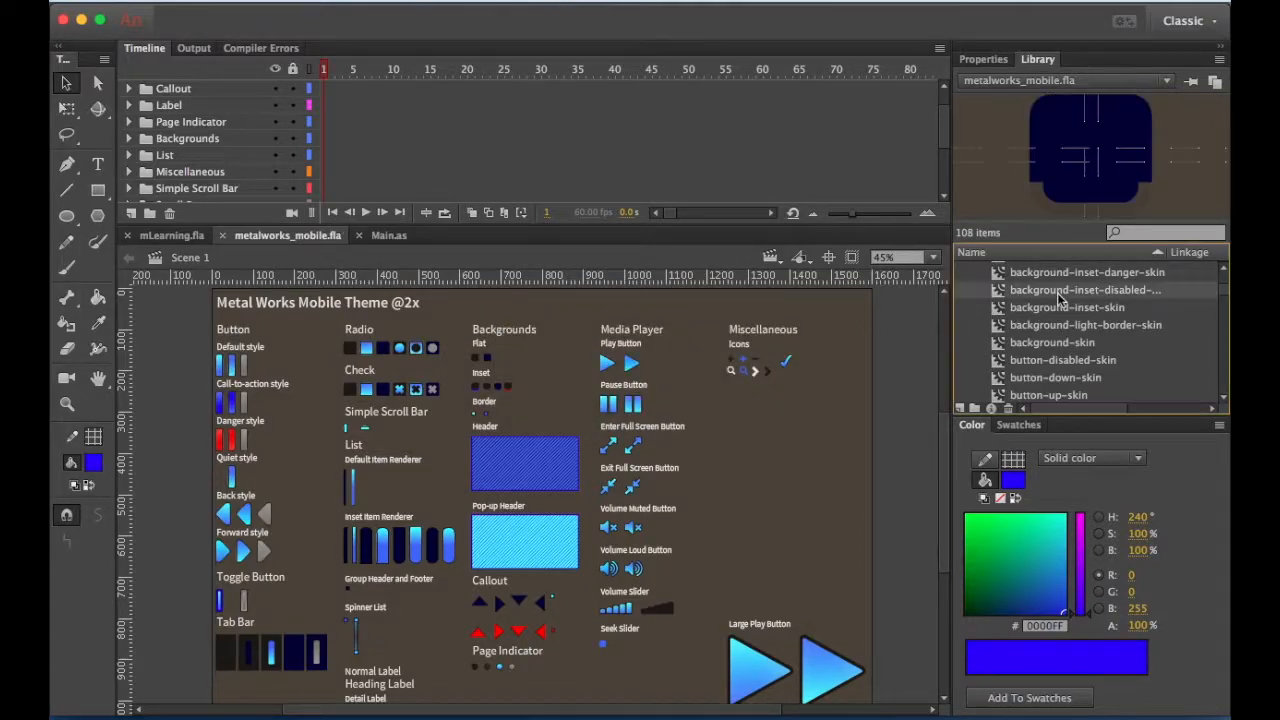
{"action": "scroll", "coordinate": [1141, 291], "scroll_direction": "up", "scroll_amount": 5}
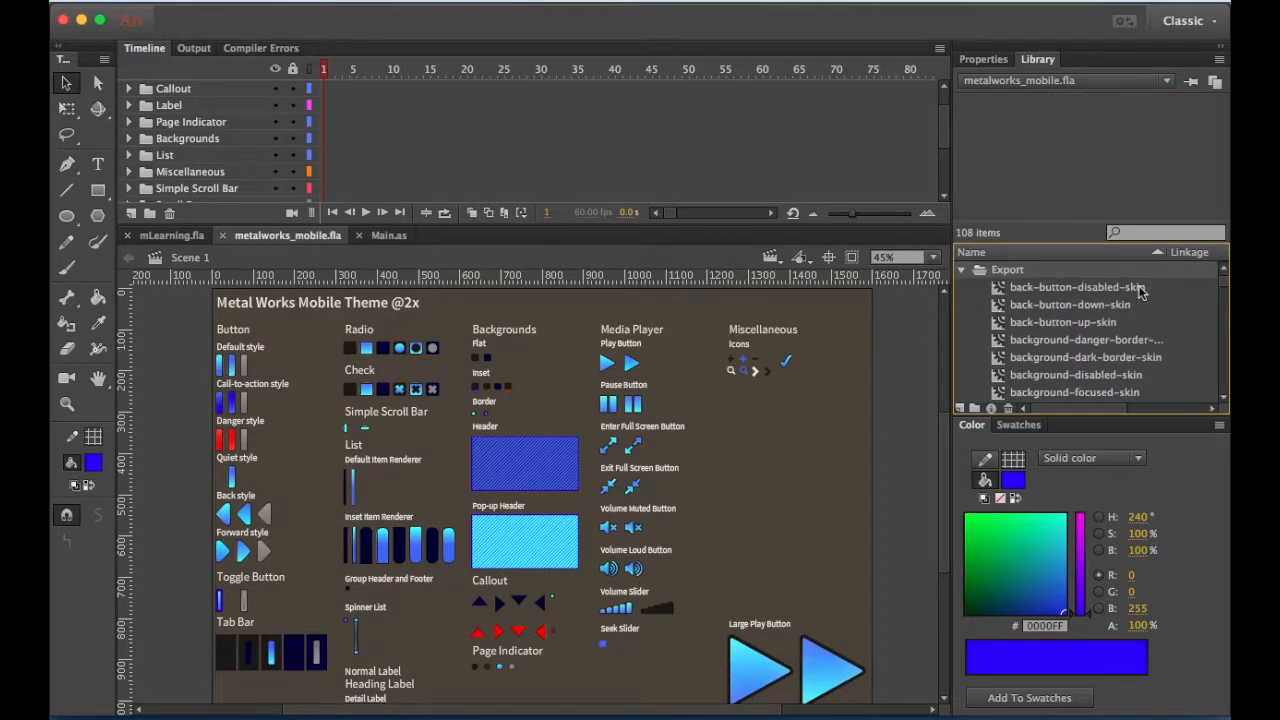
{"action": "left_click", "coordinate": [1141, 290]}
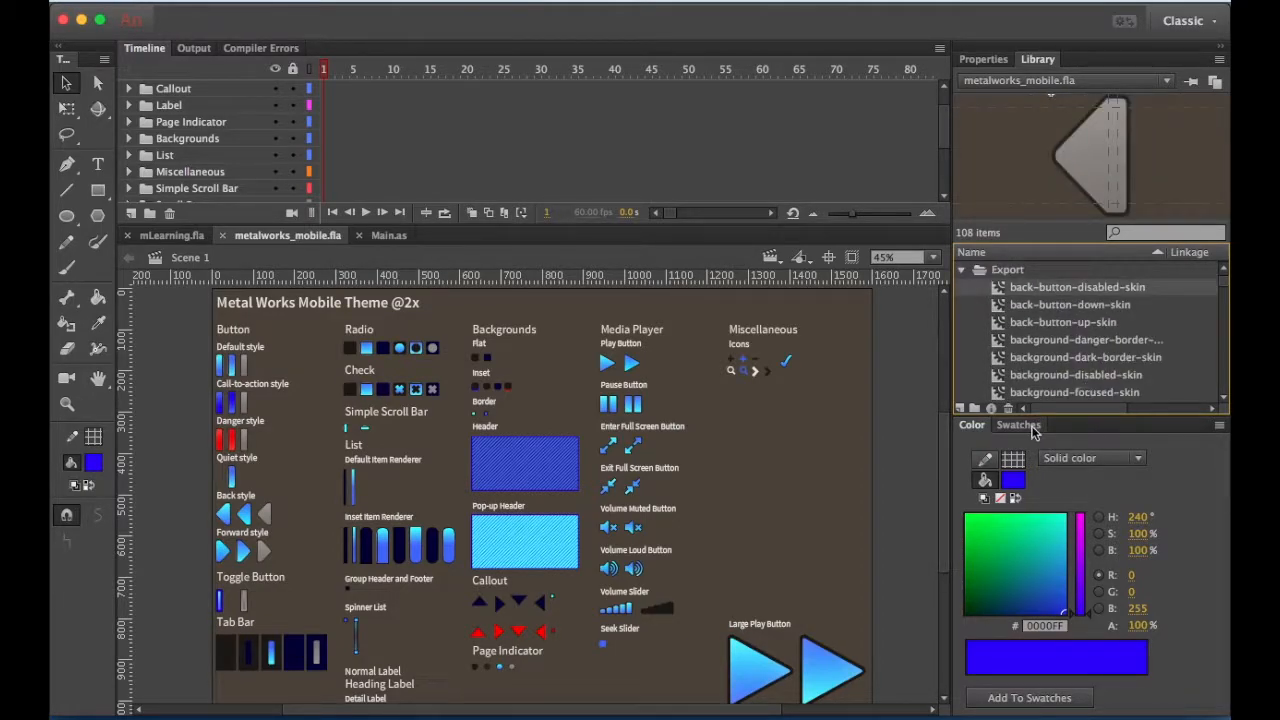
{"action": "double_click", "coordinate": [981, 428]}
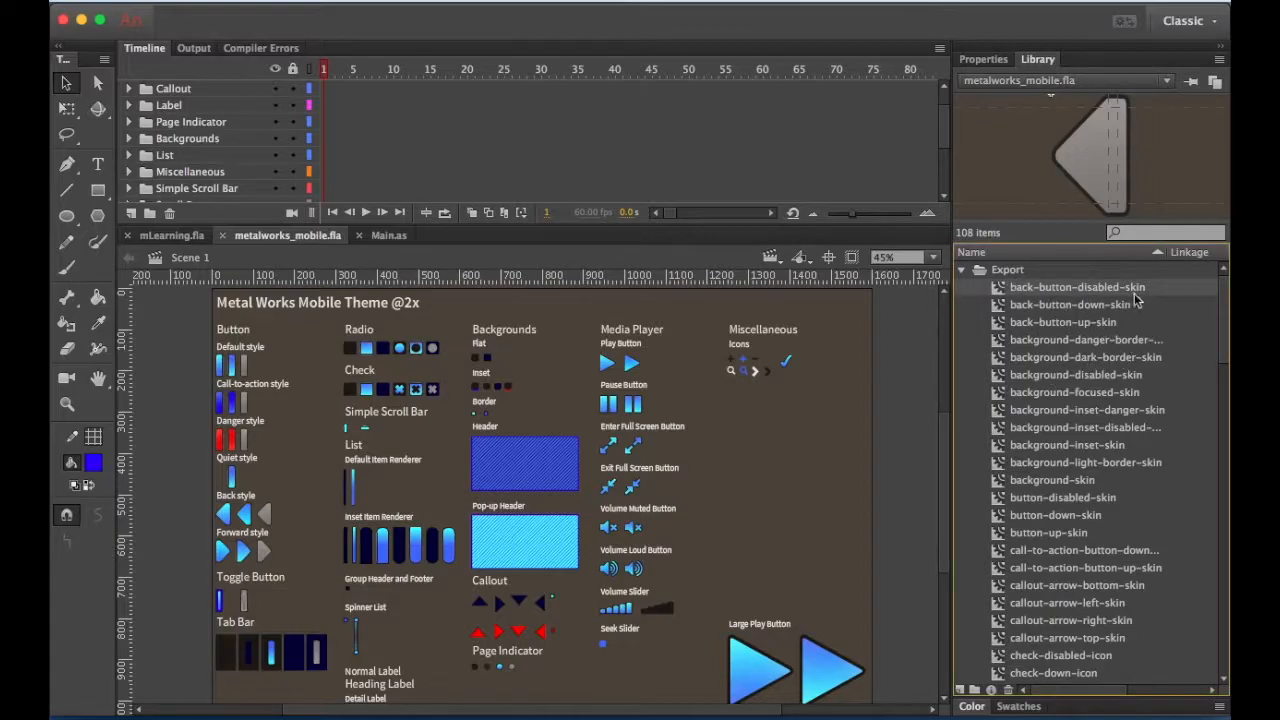
{"action": "left_click_drag", "start_coordinate": [1226, 344], "coordinate": [1226, 653]}
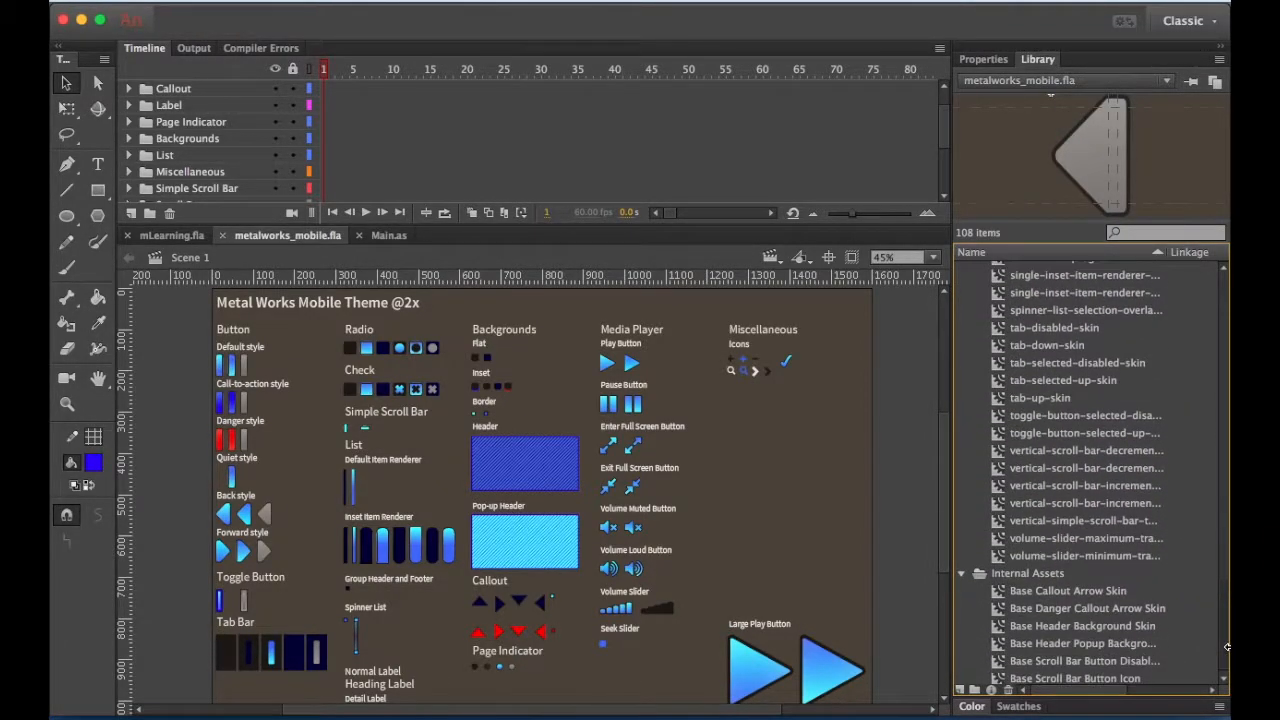
{"action": "left_click", "coordinate": [1105, 556], "text": "shift"}
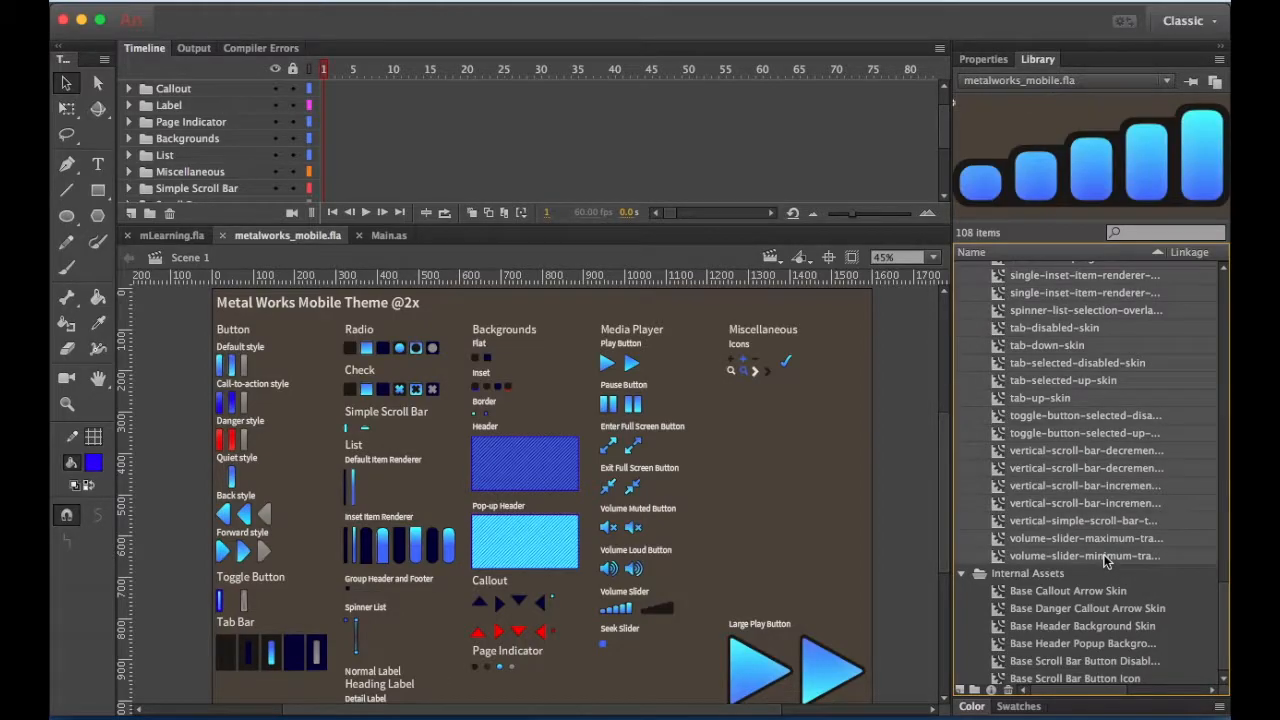
Step: Open the Generate Sprite Sheet settings for the selected Export symbols
{"action": "right_click", "coordinate": [1038, 343]}
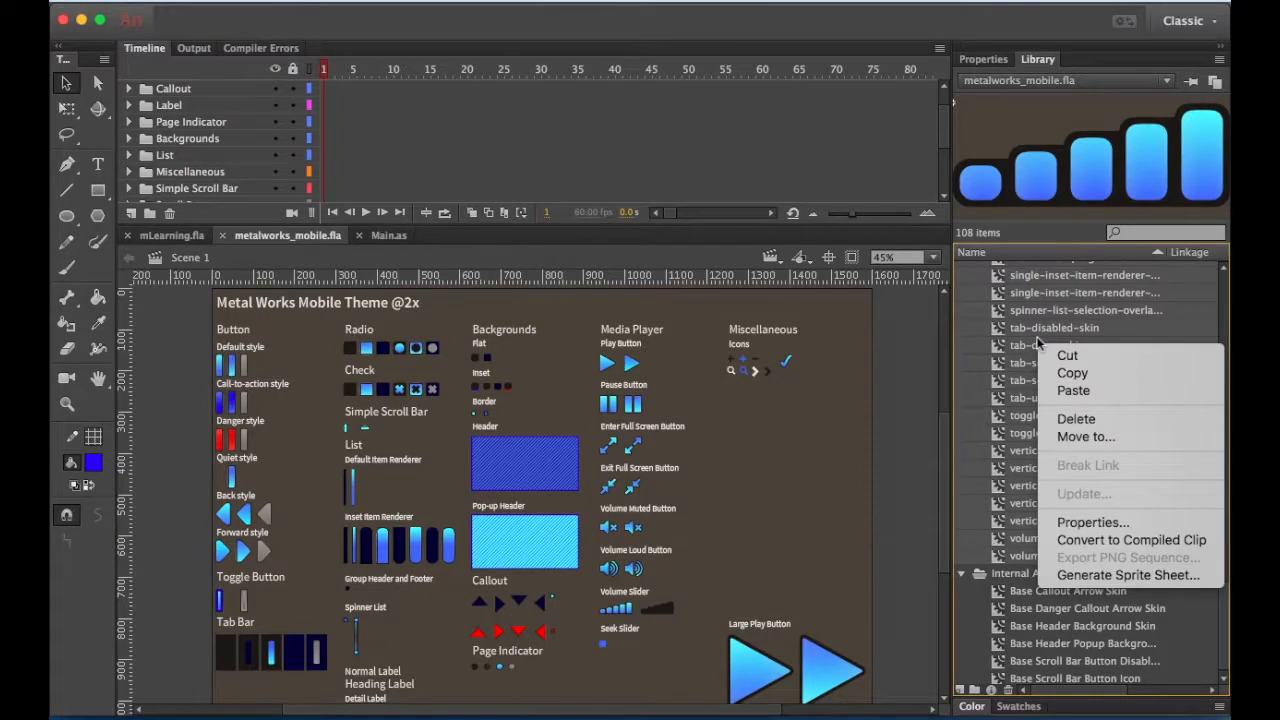
{"action": "left_click", "coordinate": [1088, 576]}
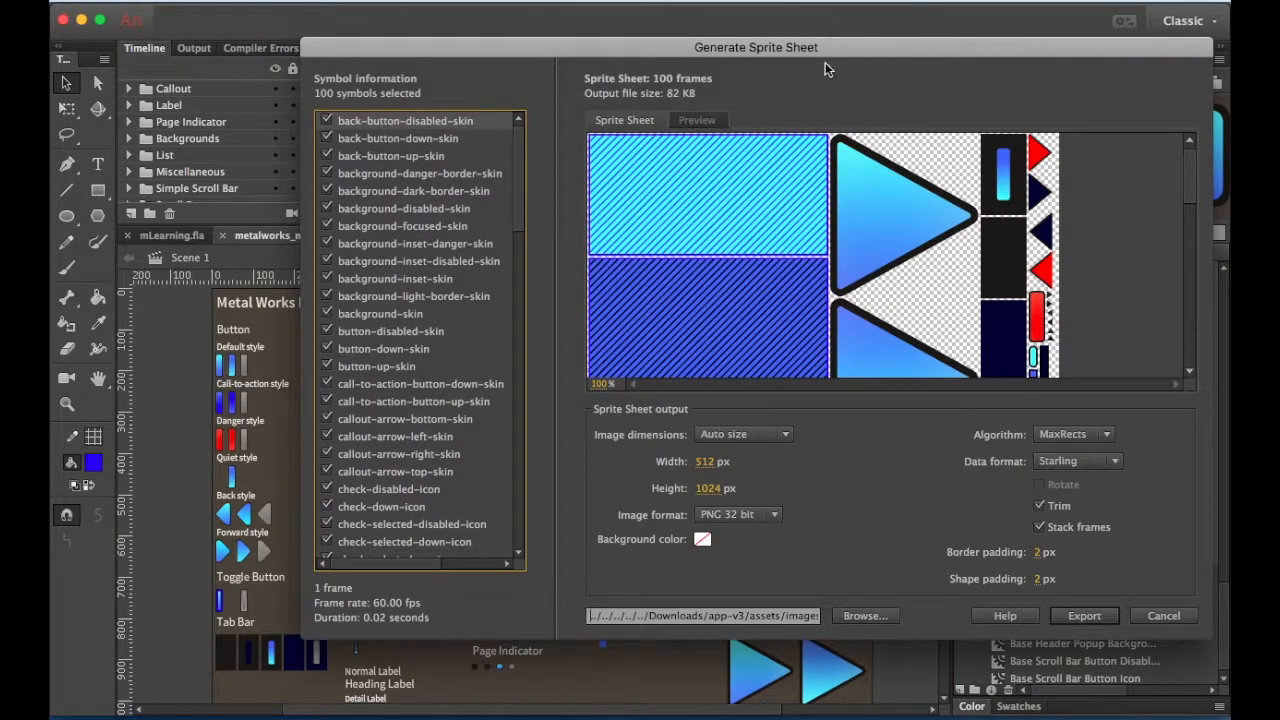
{"action": "left_click_drag", "start_coordinate": [823, 49], "coordinate": [736, 68]}
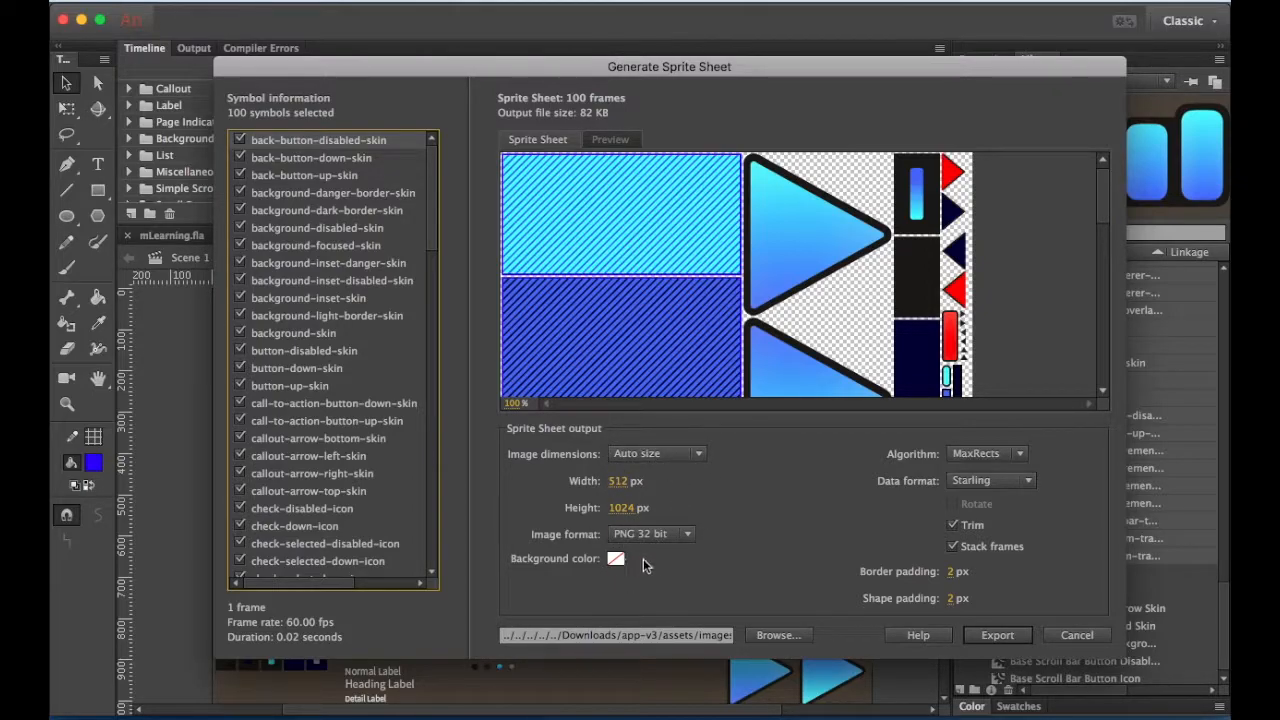
Step: Configure the sprite sheet output with the MaxRects algorithm, Starling data format, 2 px border padding and 2 px shape padding
{"action": "left_click", "coordinate": [1020, 453]}
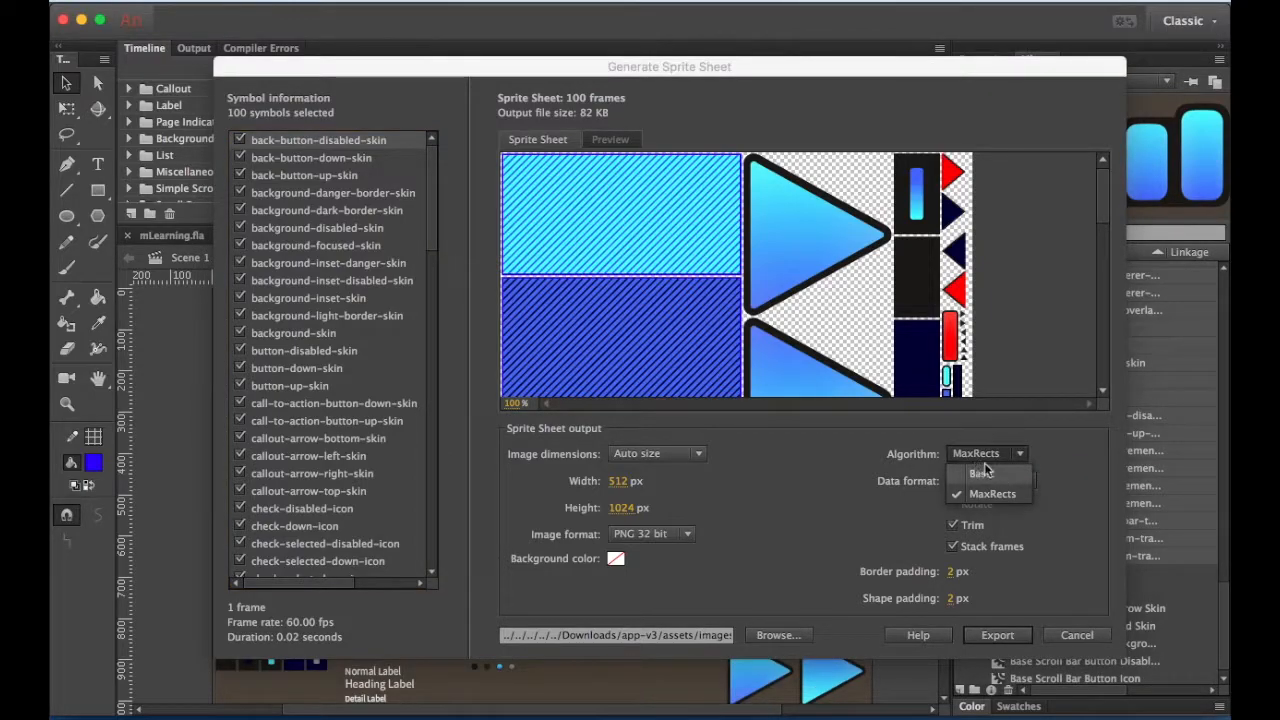
{"action": "left_click", "coordinate": [990, 494]}
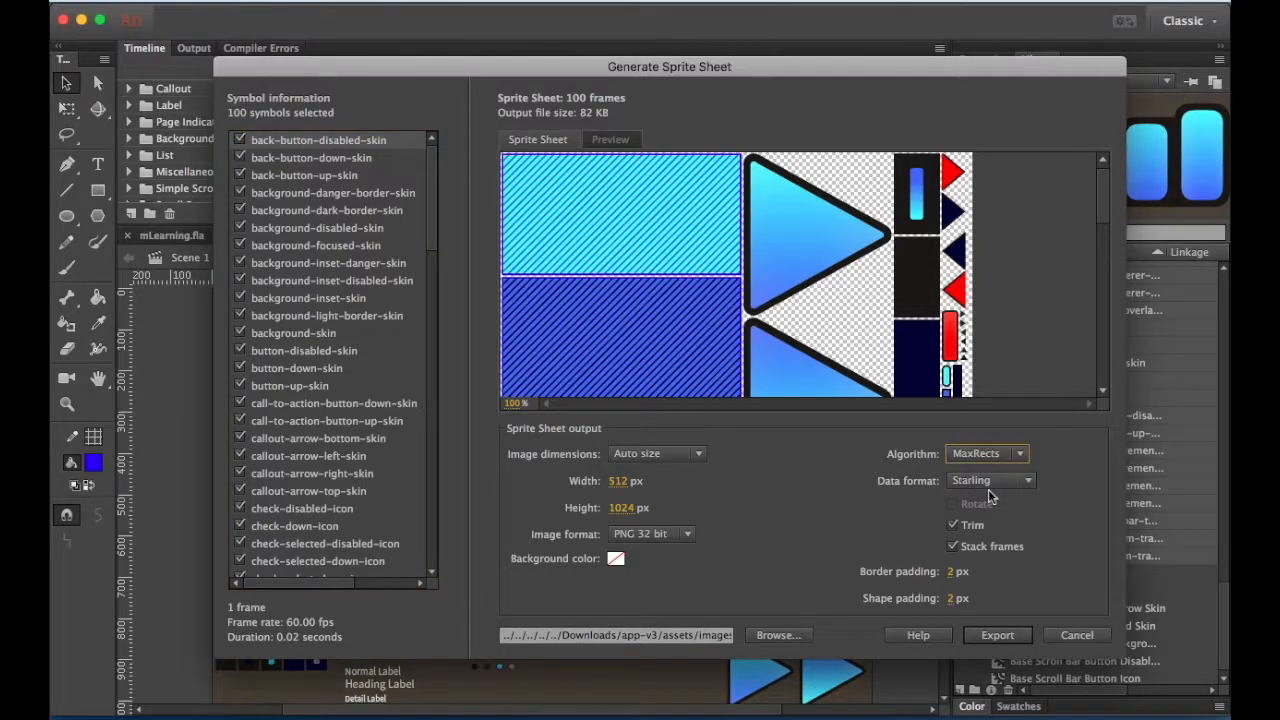
{"action": "left_click", "coordinate": [1018, 481]}
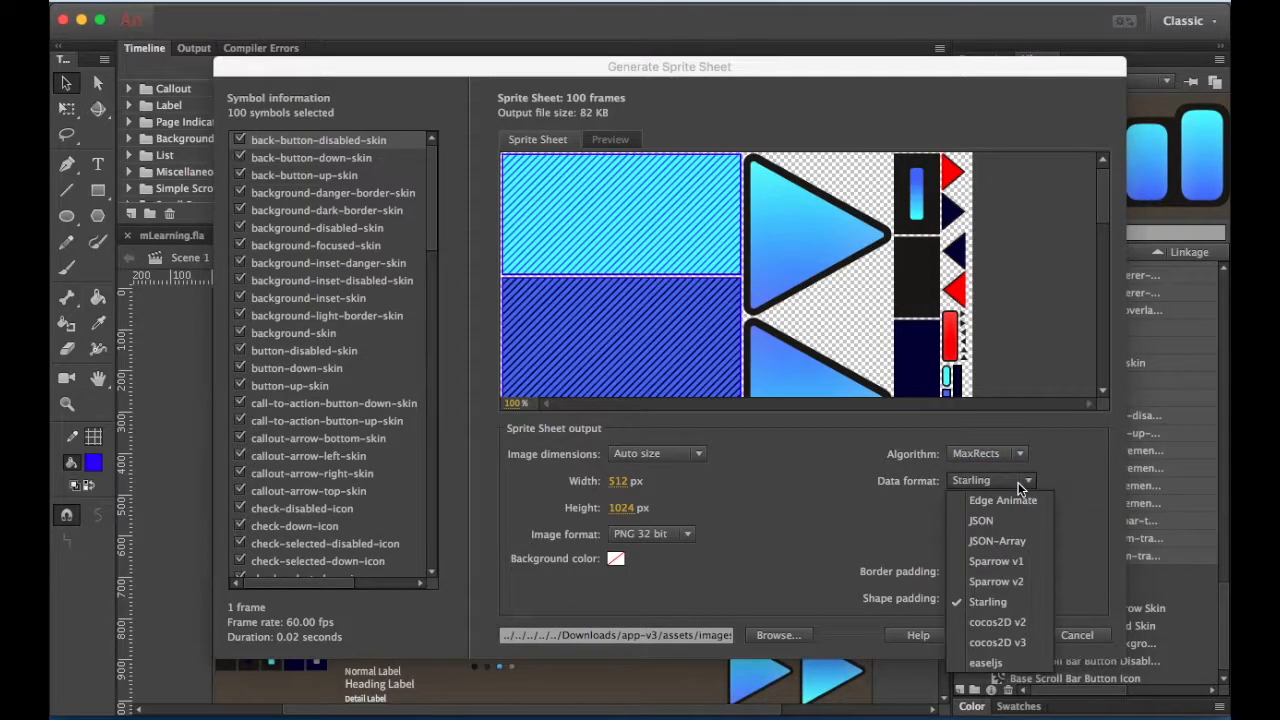
{"action": "left_click", "coordinate": [1000, 602]}
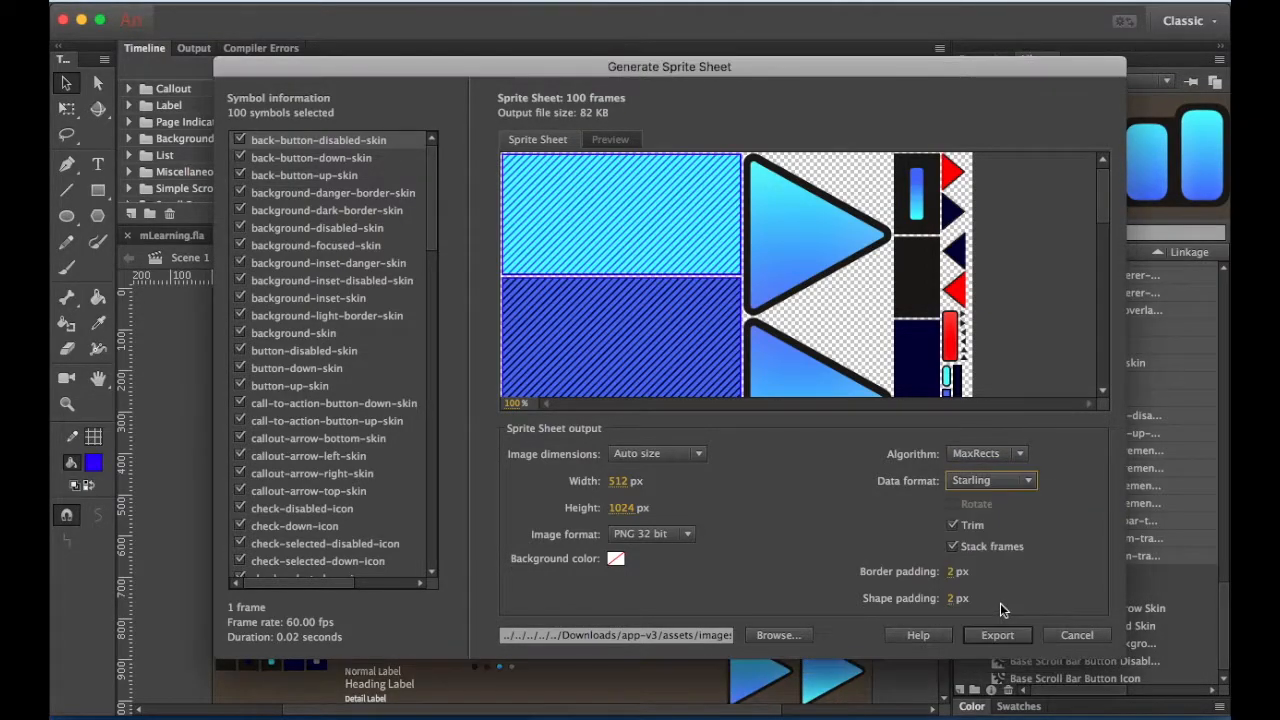
{"action": "left_click", "coordinate": [952, 572]}
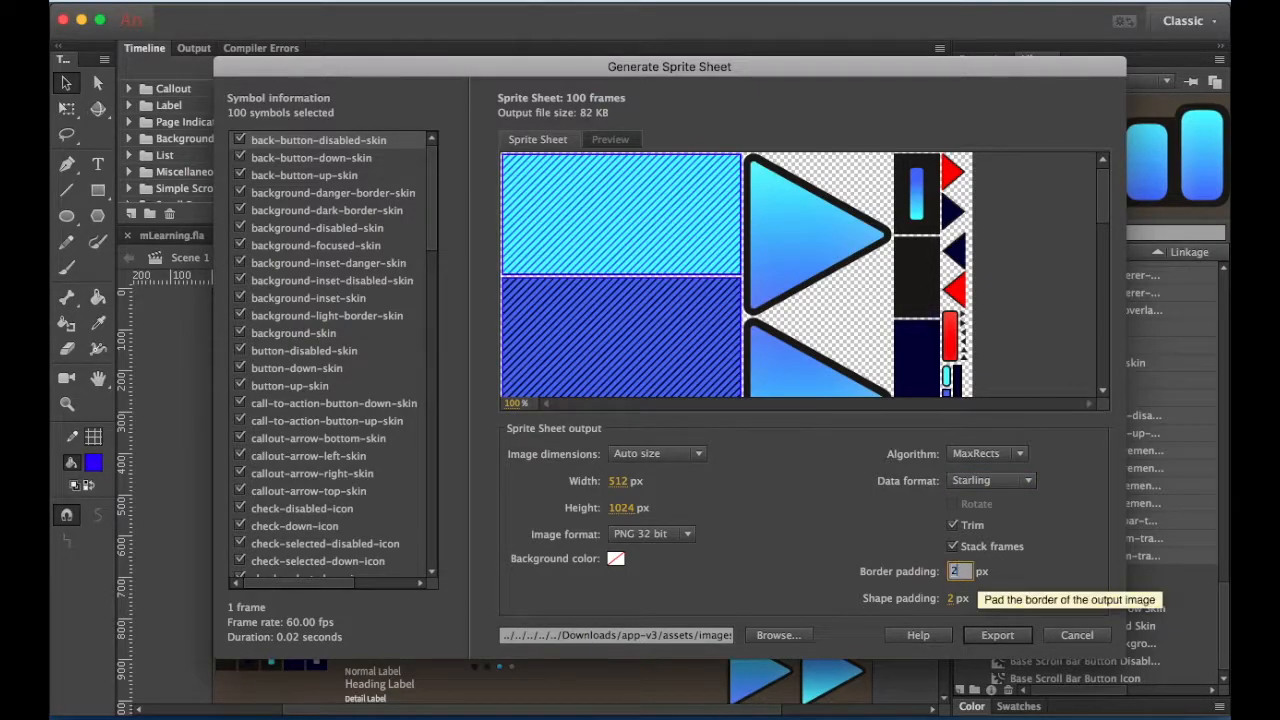
{"action": "left_click", "coordinate": [952, 598]}
{"action": "key", "text": "Return"}
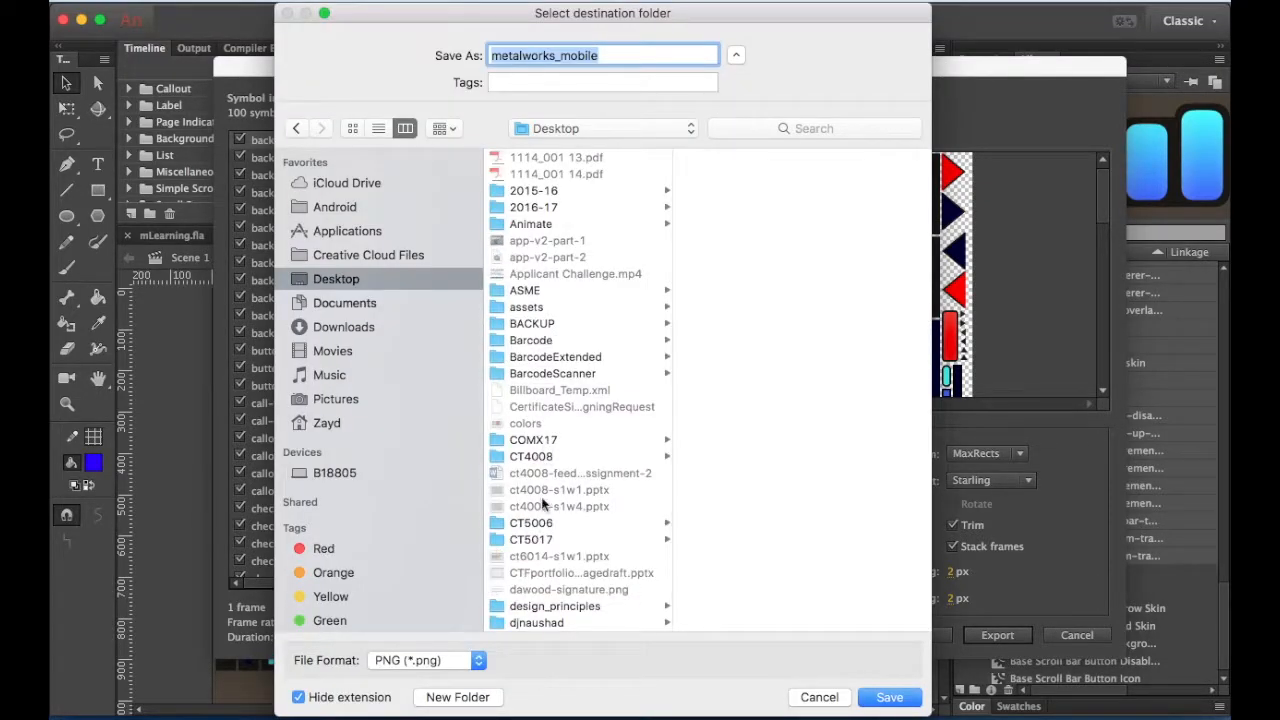
Step: Export the sprite sheet as metalworks_mobile PNG to CT5017/app-v2-theme-editing/assets/images, overwriting the existing file
{"action": "left_click", "coordinate": [530, 539]}
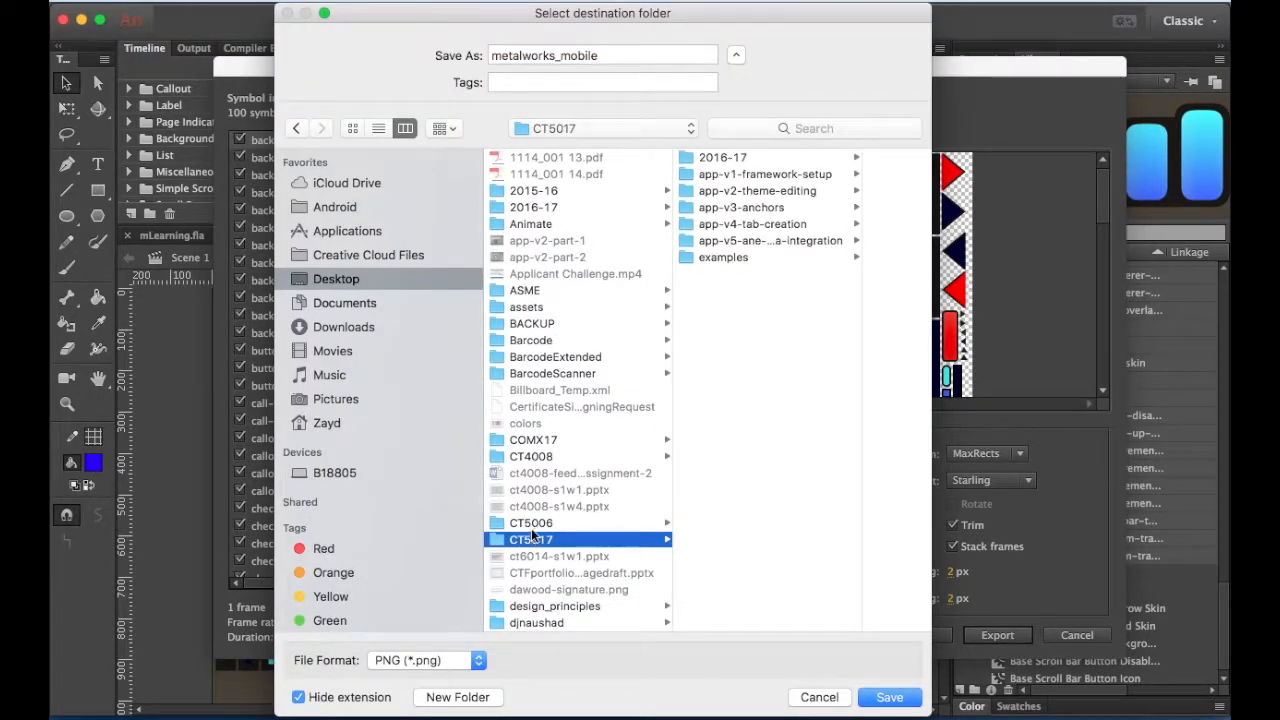
{"action": "left_click", "coordinate": [760, 189]}
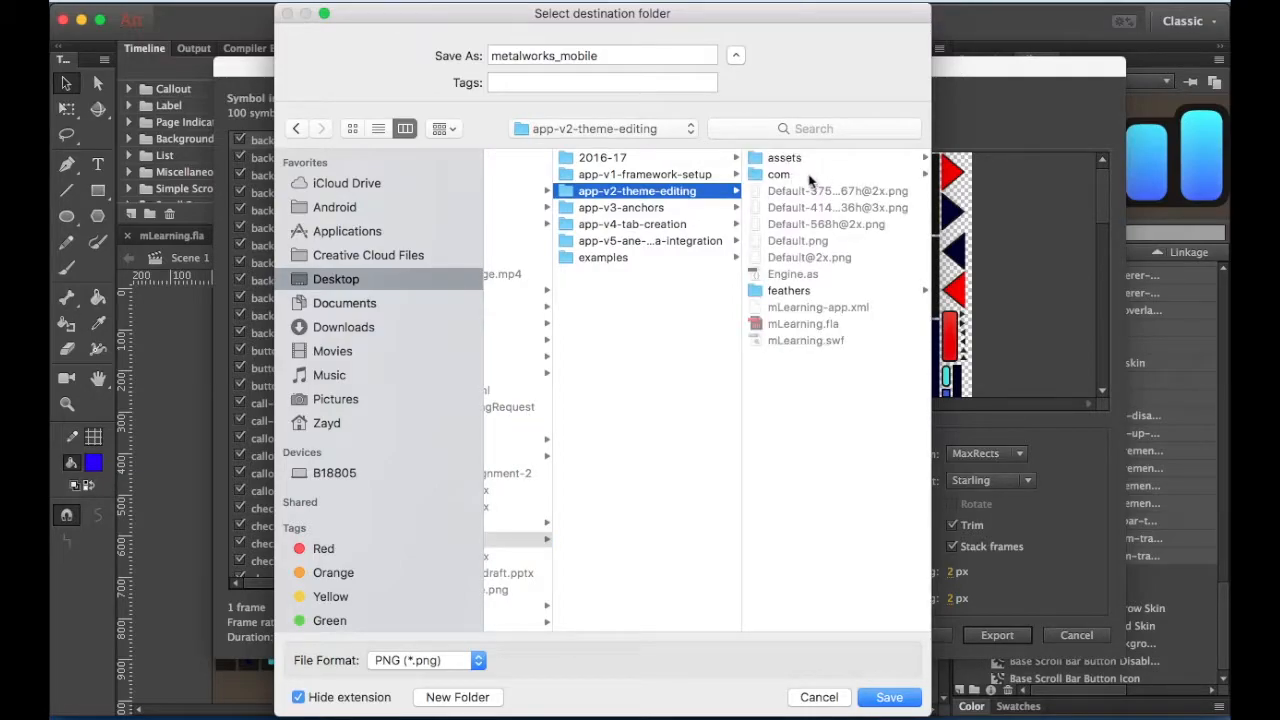
{"action": "left_click", "coordinate": [805, 157]}
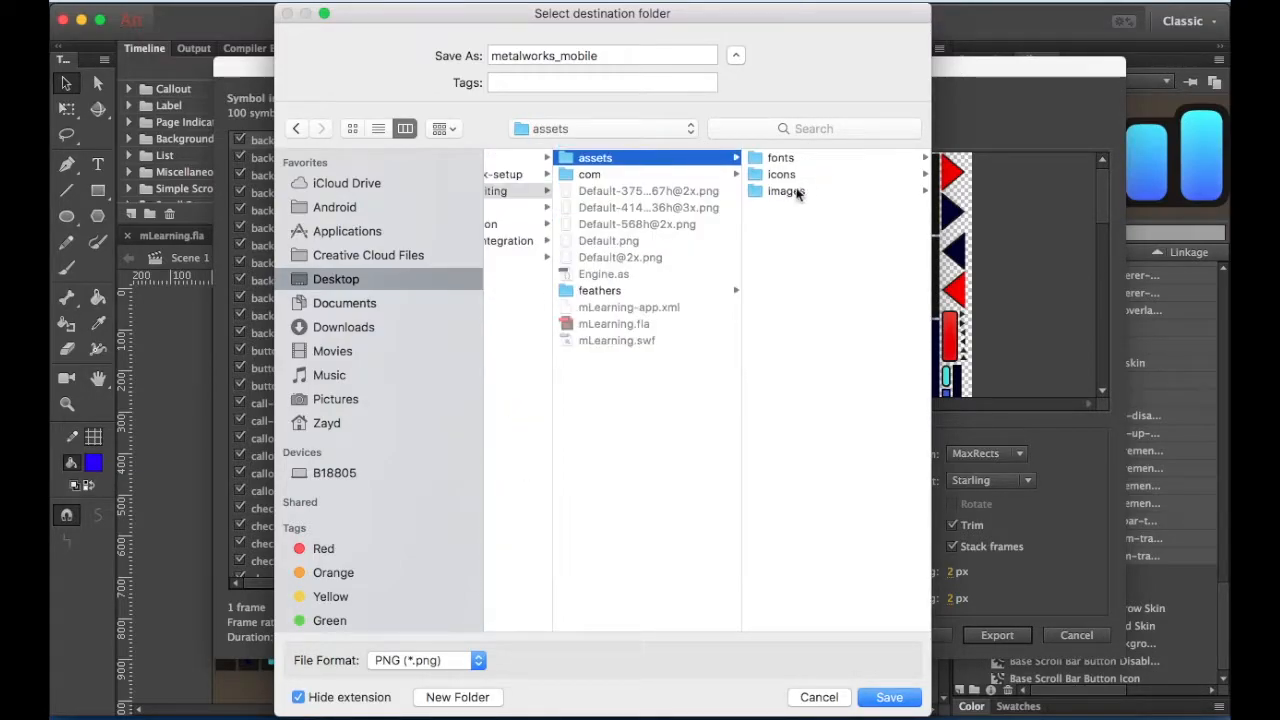
{"action": "left_click", "coordinate": [798, 192]}
{"action": "left_click", "coordinate": [860, 183]}
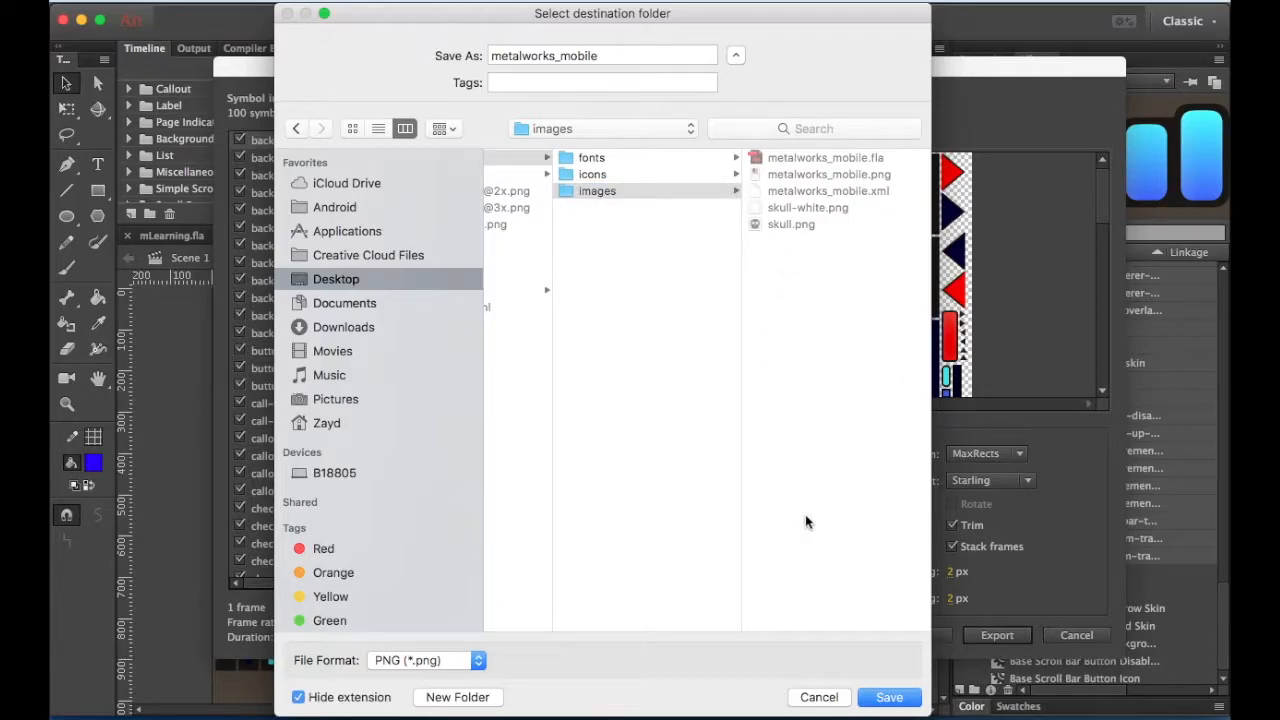
{"action": "left_click", "coordinate": [886, 697]}
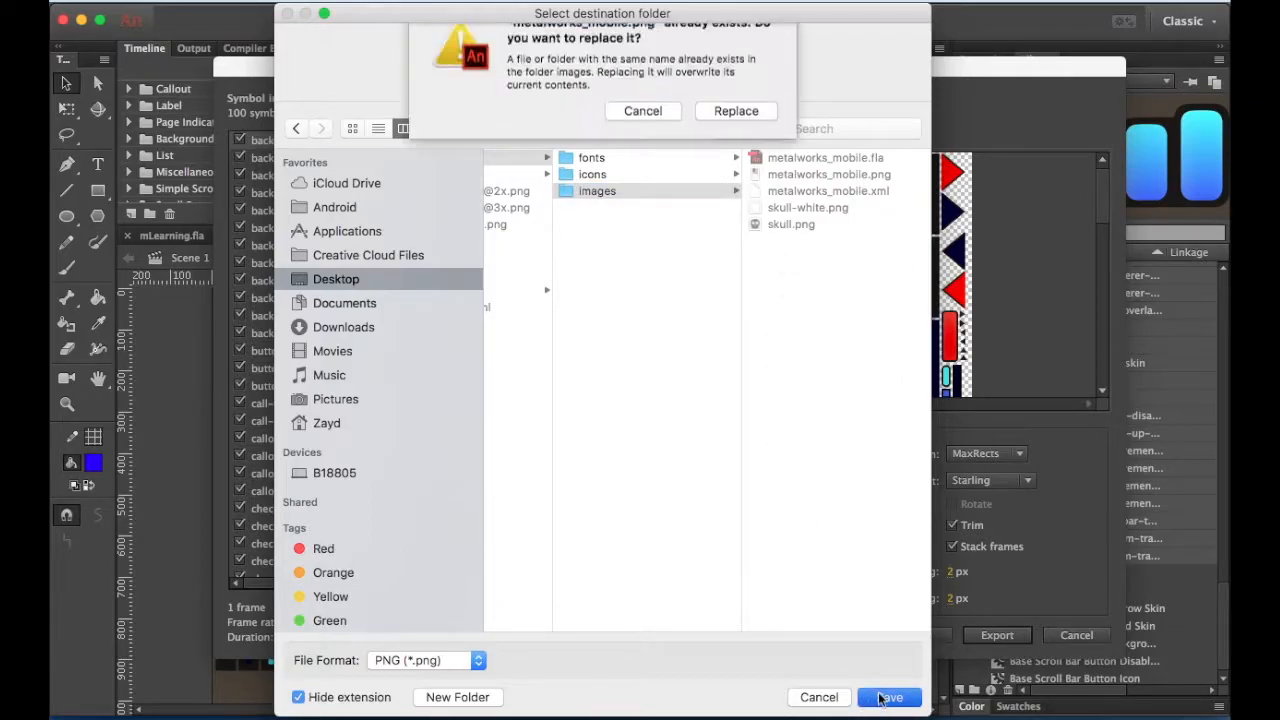
{"action": "left_click", "coordinate": [740, 135]}
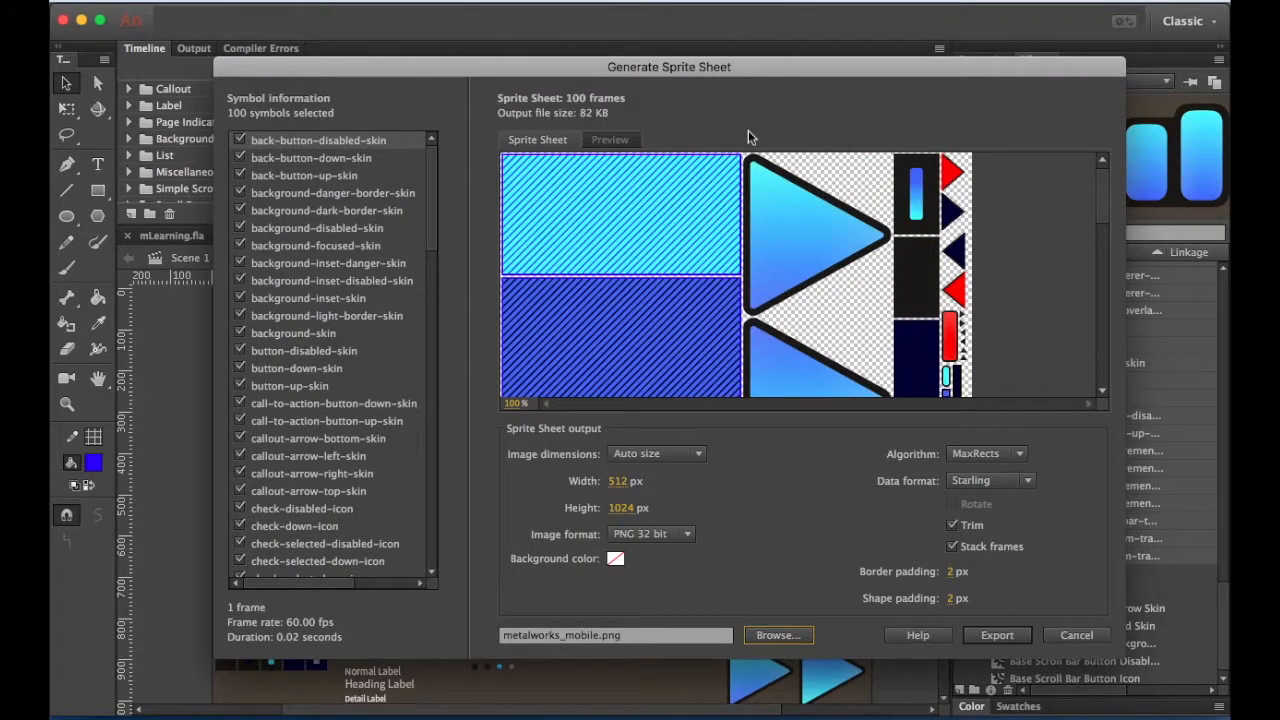
{"action": "left_click", "coordinate": [997, 635]}
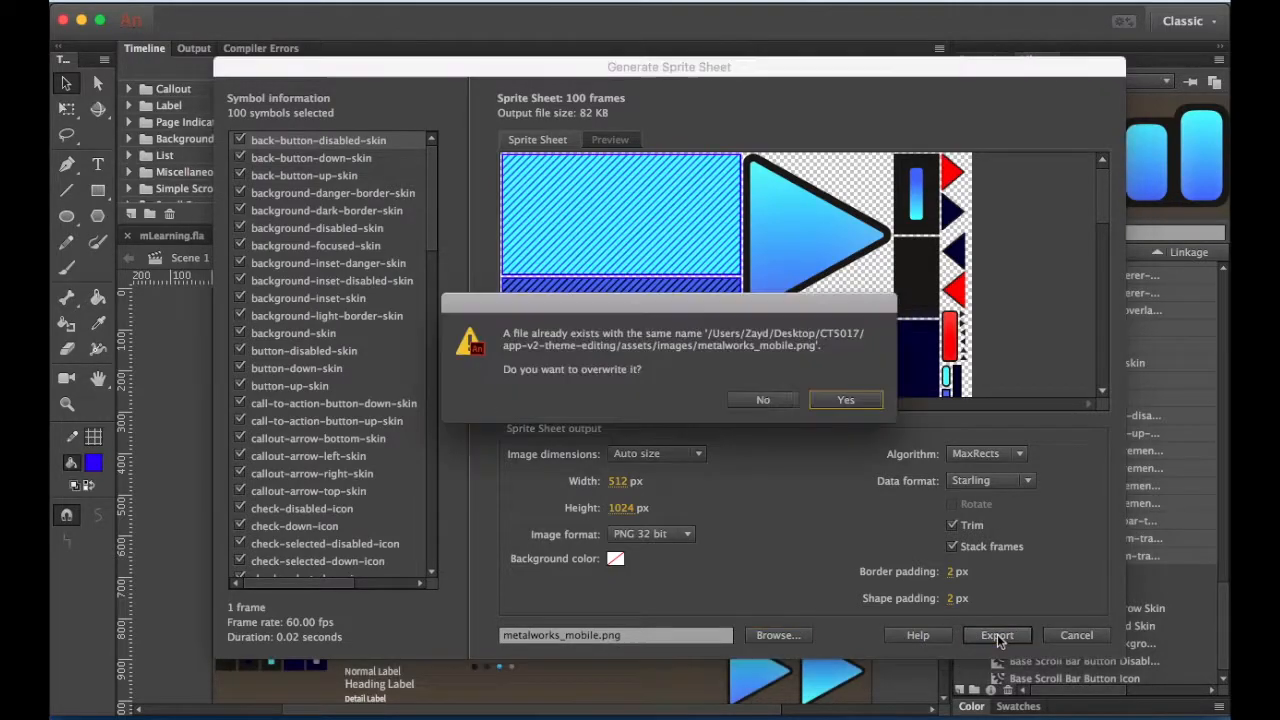
{"action": "left_click", "coordinate": [846, 403]}
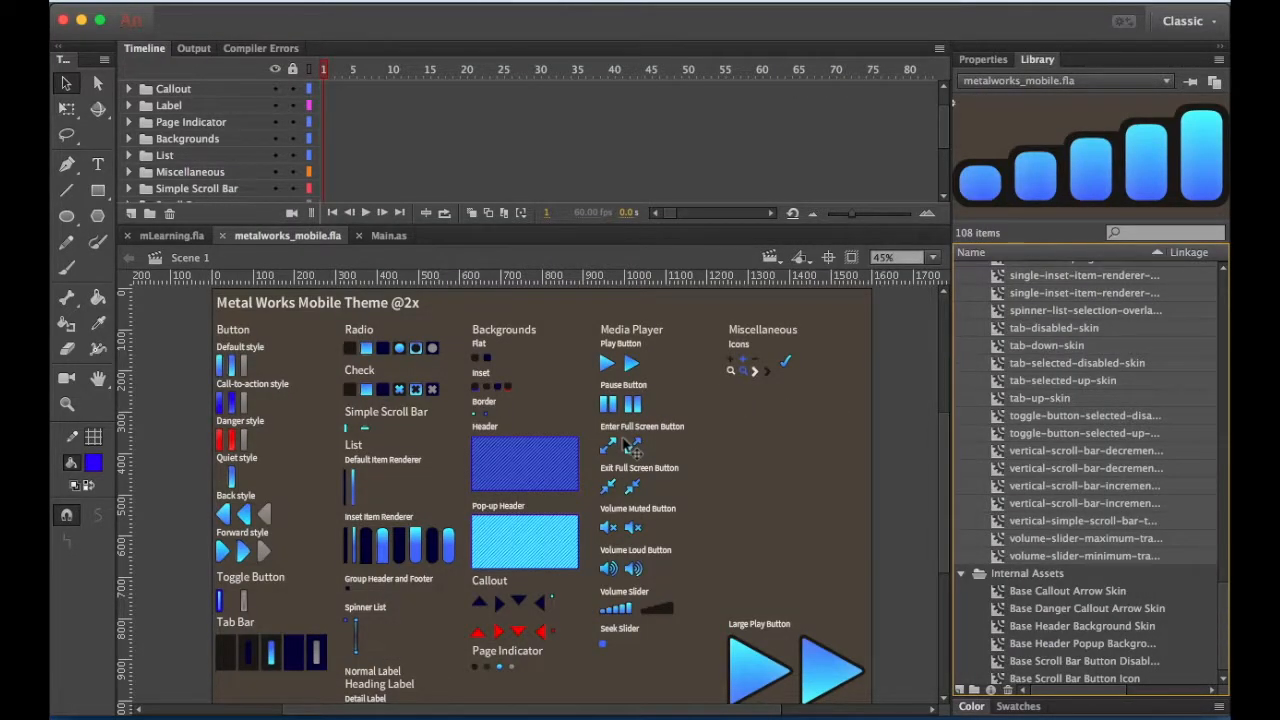
Step: Switch to Finder, preview the exported metalworks_mobile.png in the images folder and select metalworks_mobile.xml
{"action": "key", "text": "ctrl+Right"}
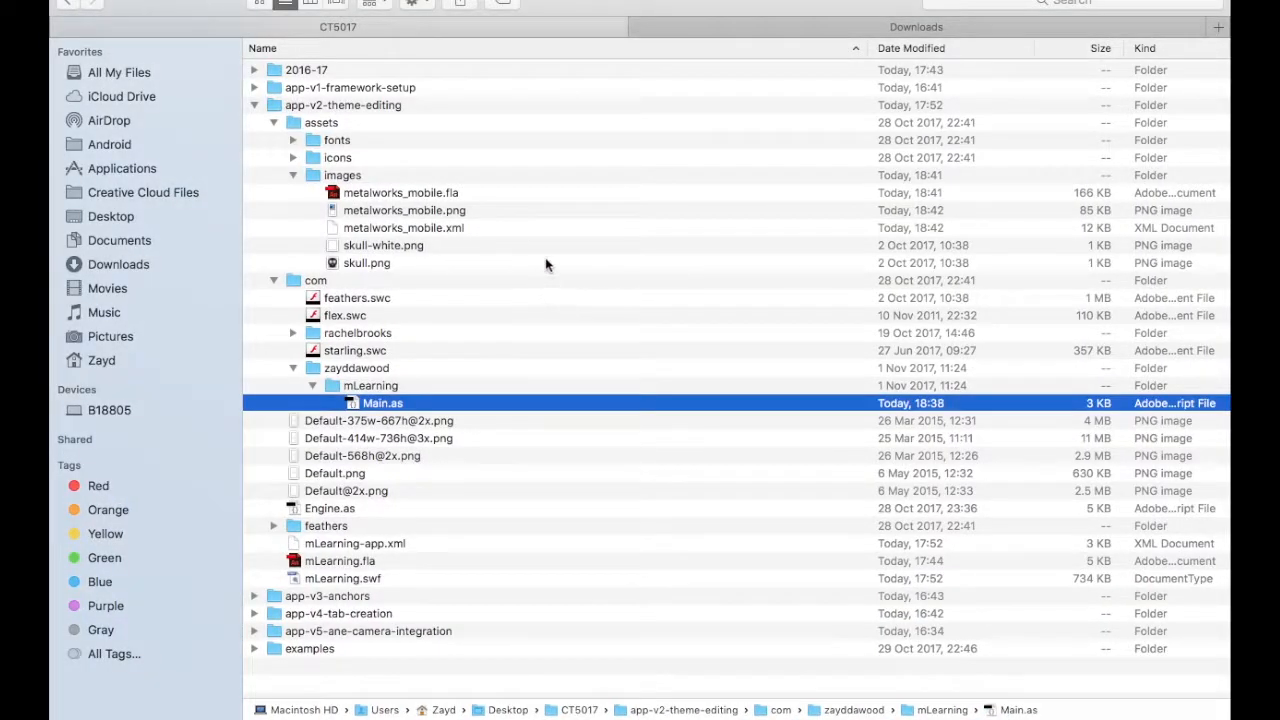
{"action": "left_click", "coordinate": [434, 214]}
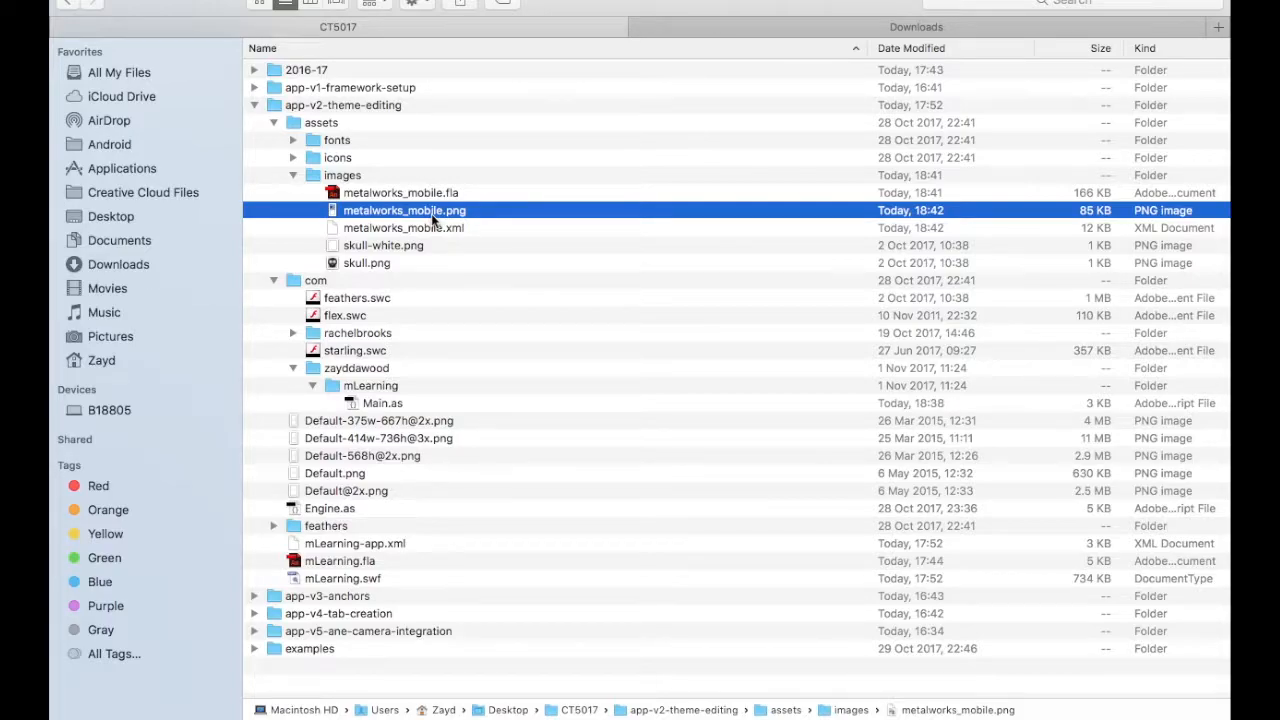
{"action": "key", "text": "space"}
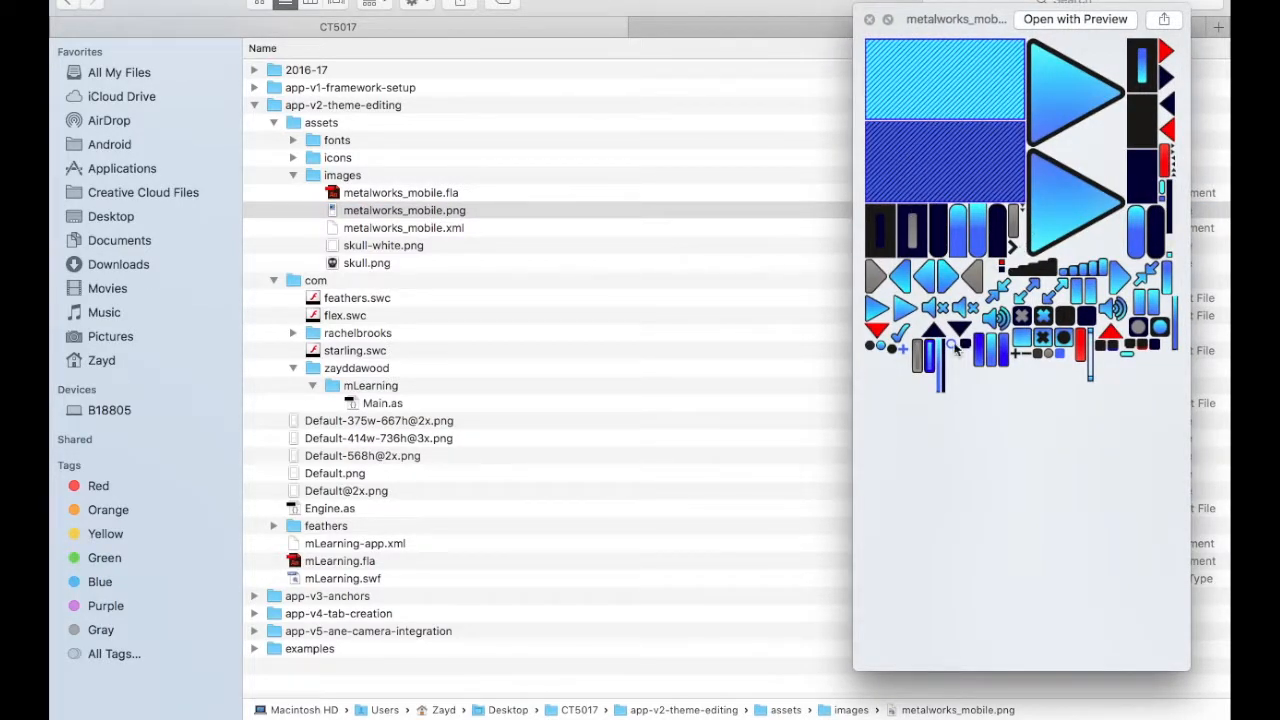
{"action": "key", "text": "space"}
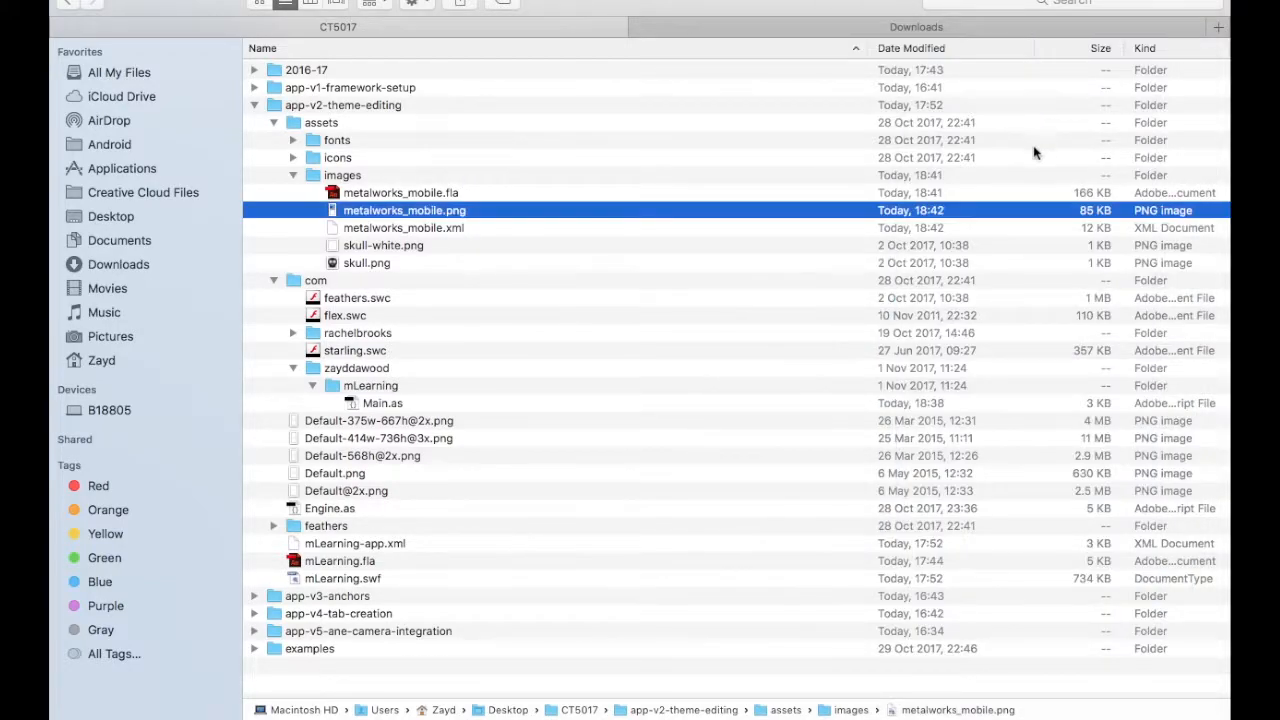
{"action": "left_click", "coordinate": [546, 229]}
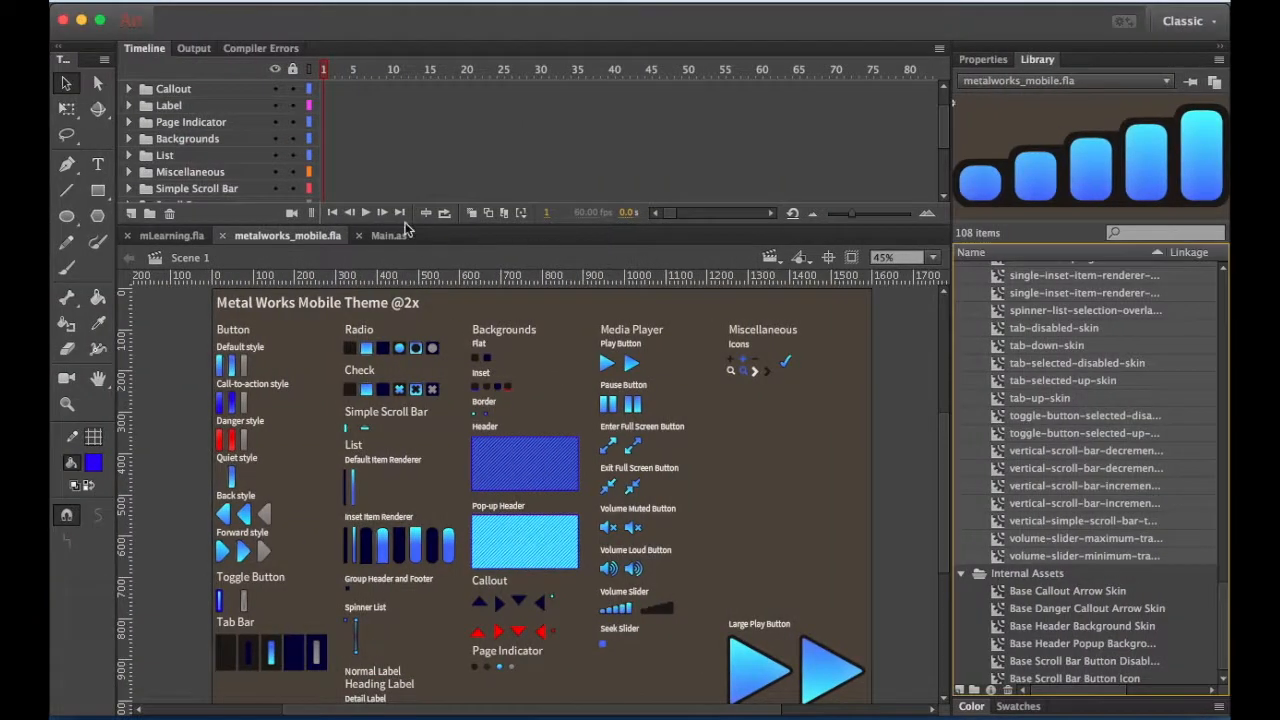
Step: Test mLearning.fla in Animate, trigger the "Click this button to go Home" button to check its callout, and close the test window
{"action": "left_click", "coordinate": [172, 236]}
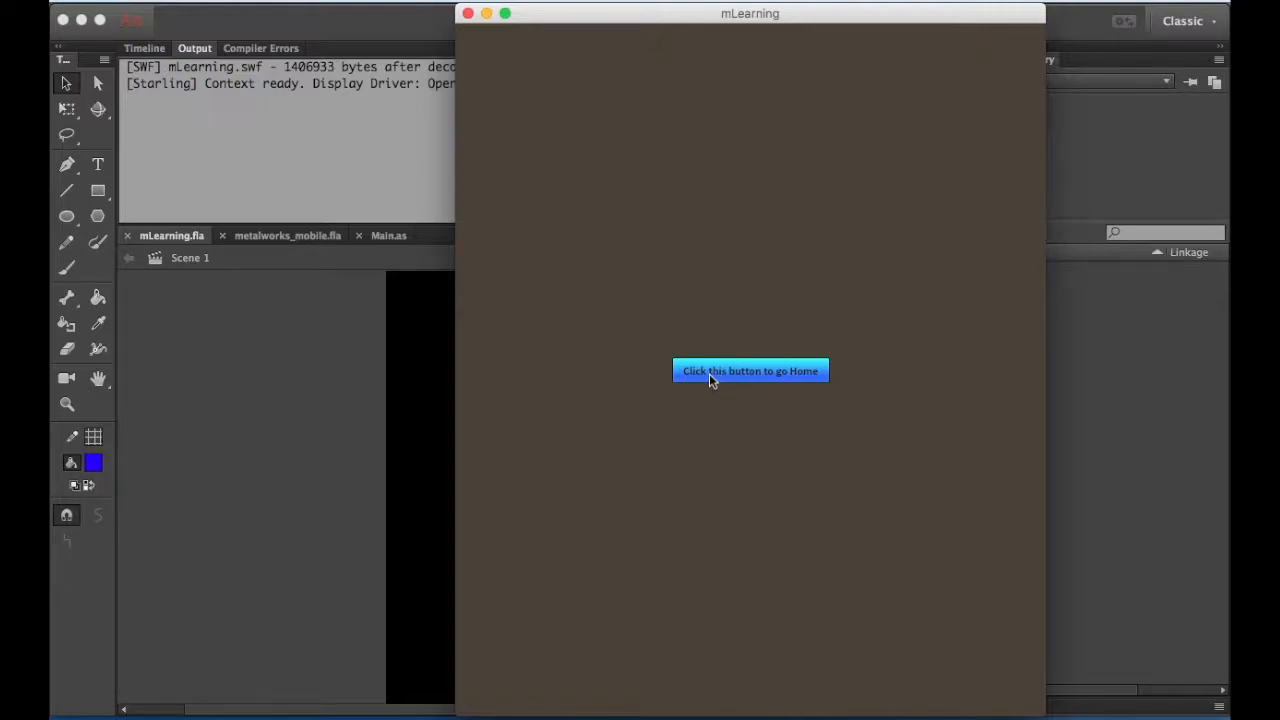
{"action": "left_click", "coordinate": [697, 386]}
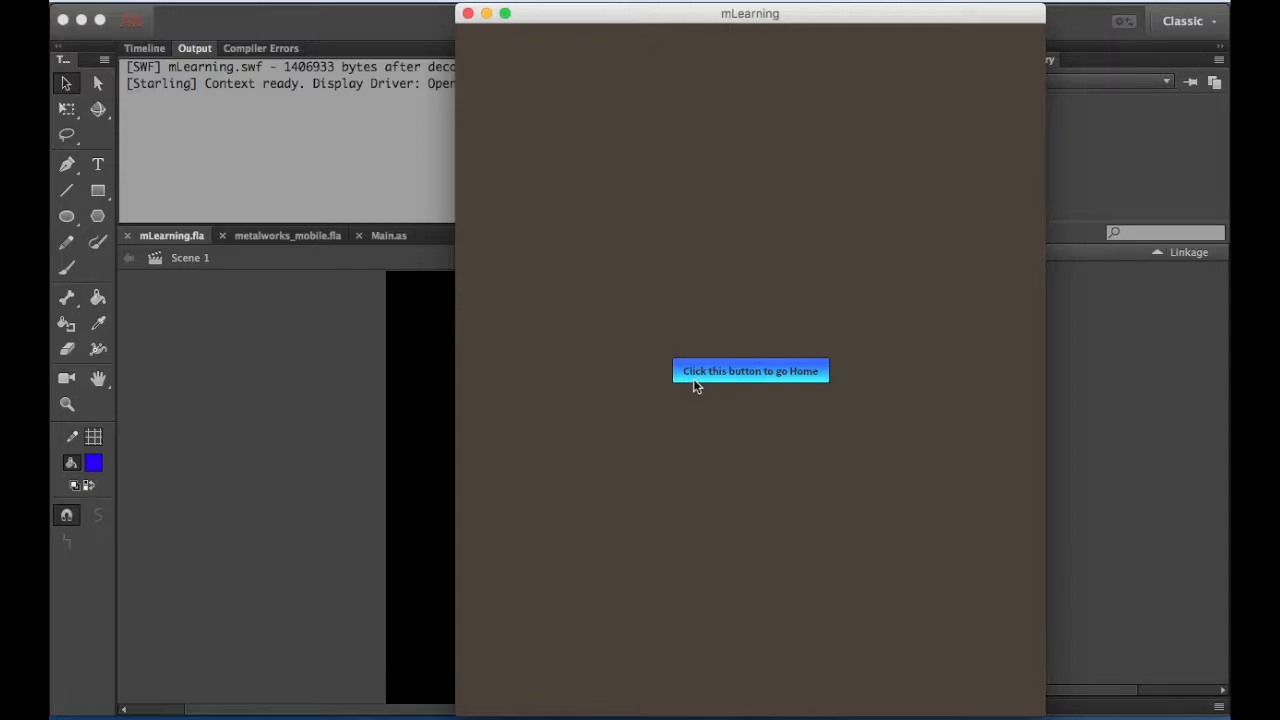
{"action": "left_click", "coordinate": [697, 386]}
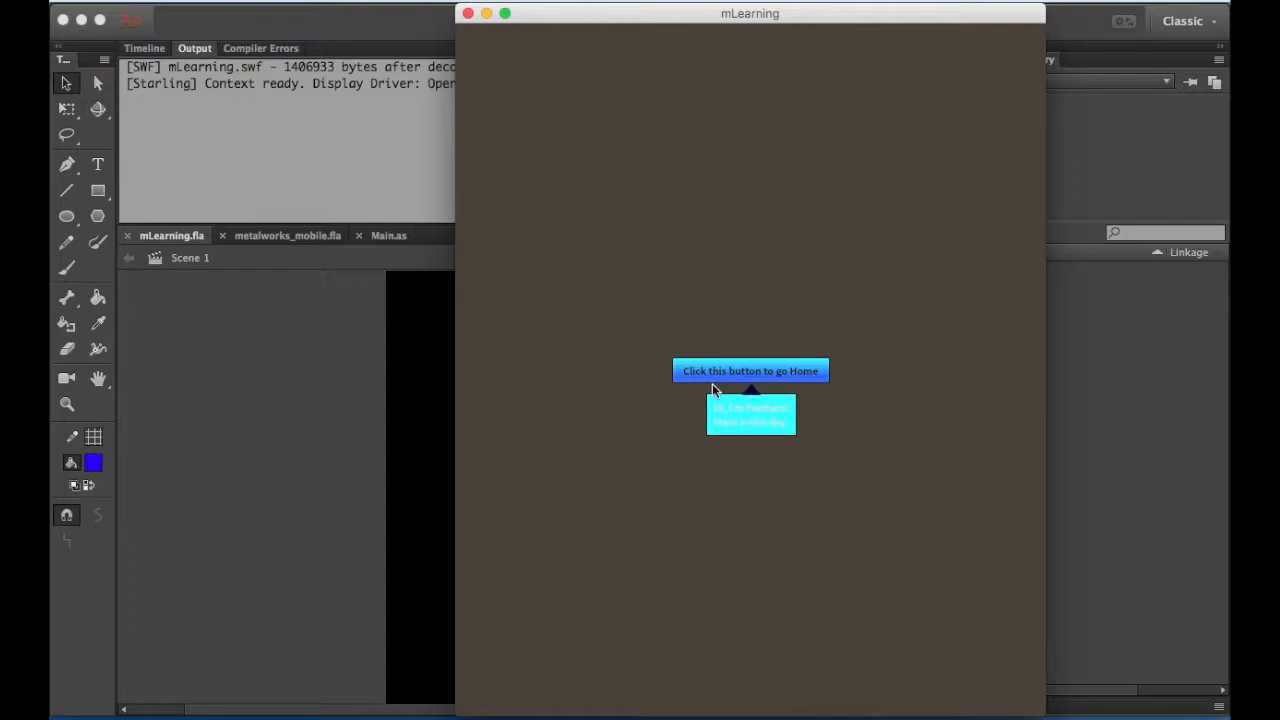
{"action": "left_click", "coordinate": [467, 14]}
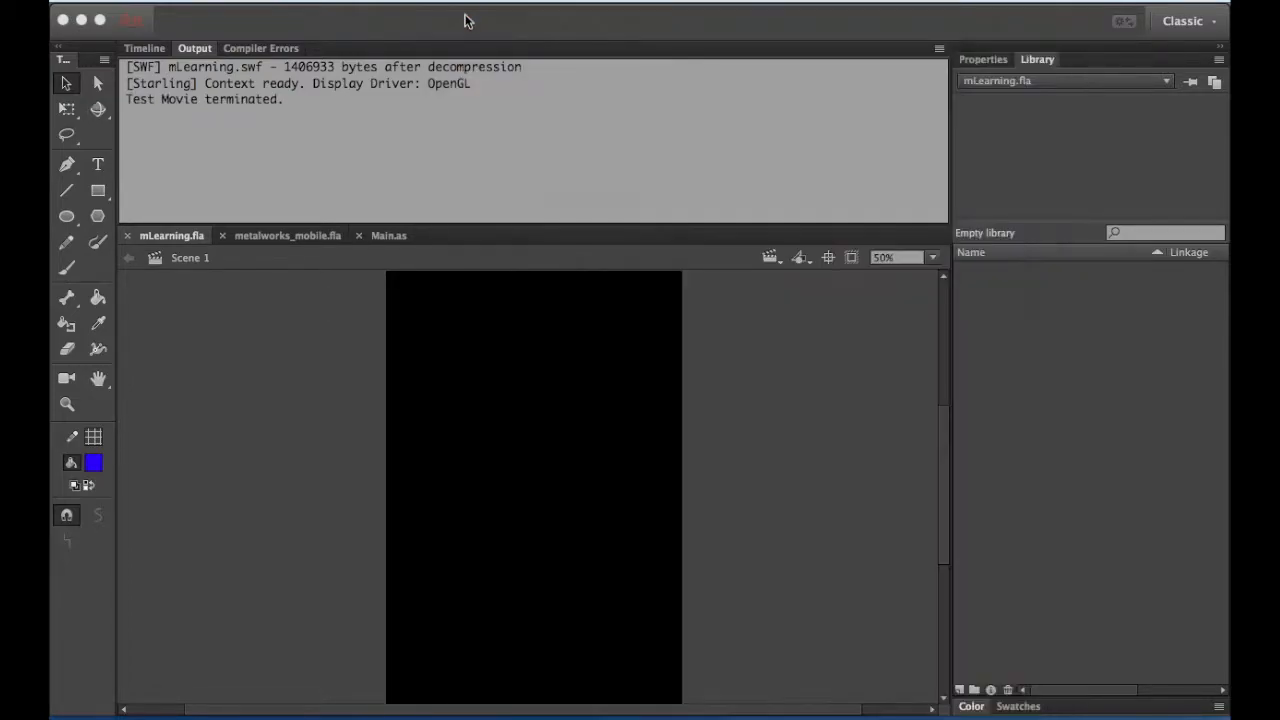
Step: In metalworks_mobile.fla, open background-light-border-skin, the small cyan square beside the dark blue callout arrows, for editing
{"action": "left_click", "coordinate": [287, 236]}
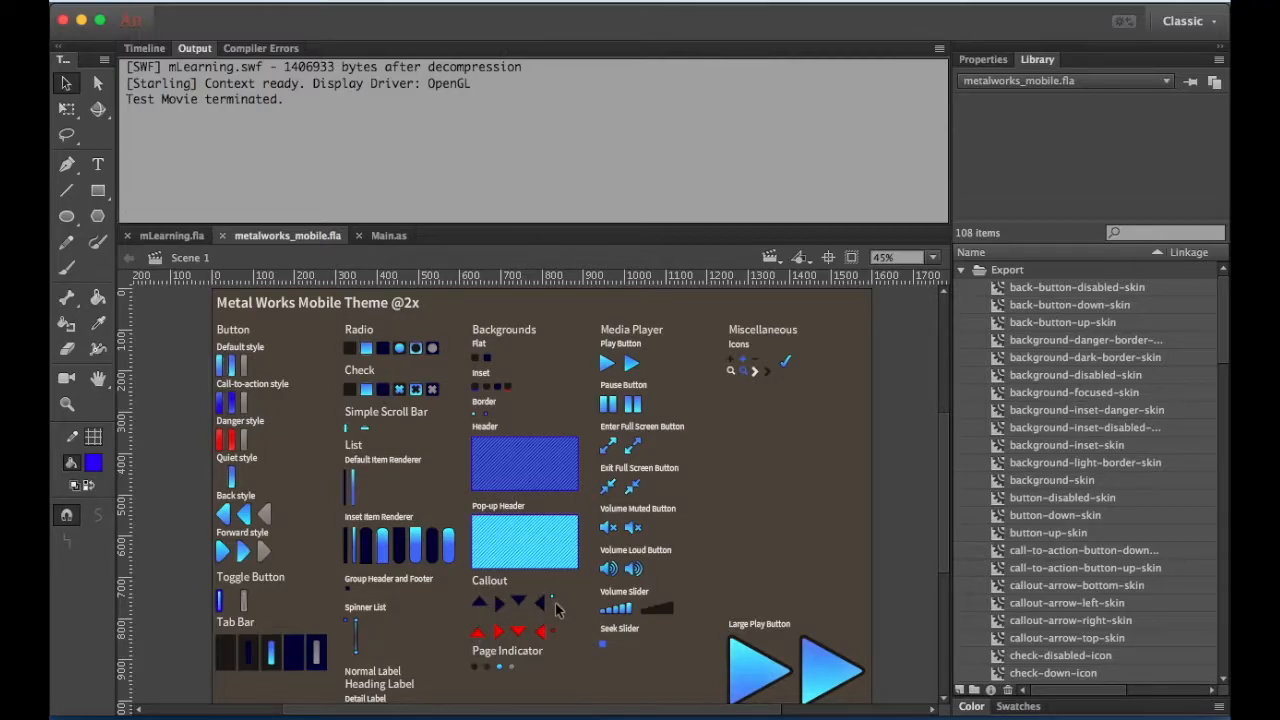
{"action": "scroll", "coordinate": [557, 609], "scroll_direction": "up", "scroll_amount": 6}
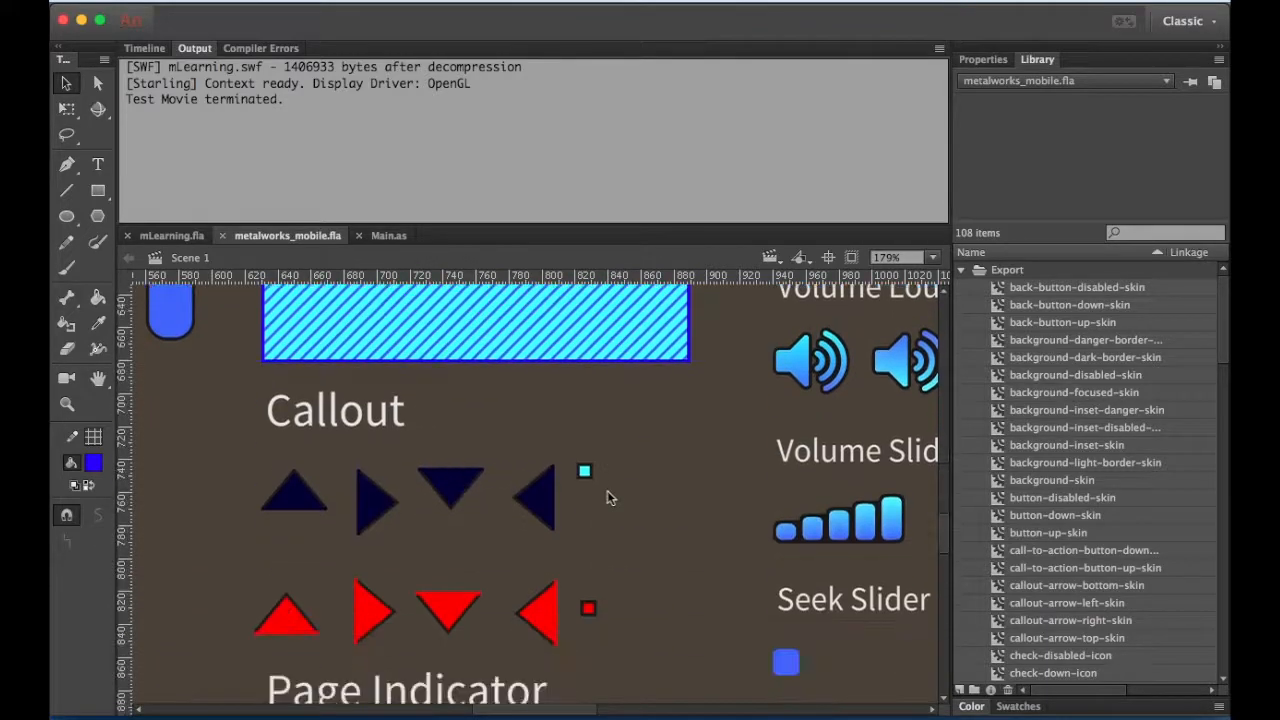
{"action": "scroll", "coordinate": [607, 490], "scroll_direction": "down", "scroll_amount": 3}
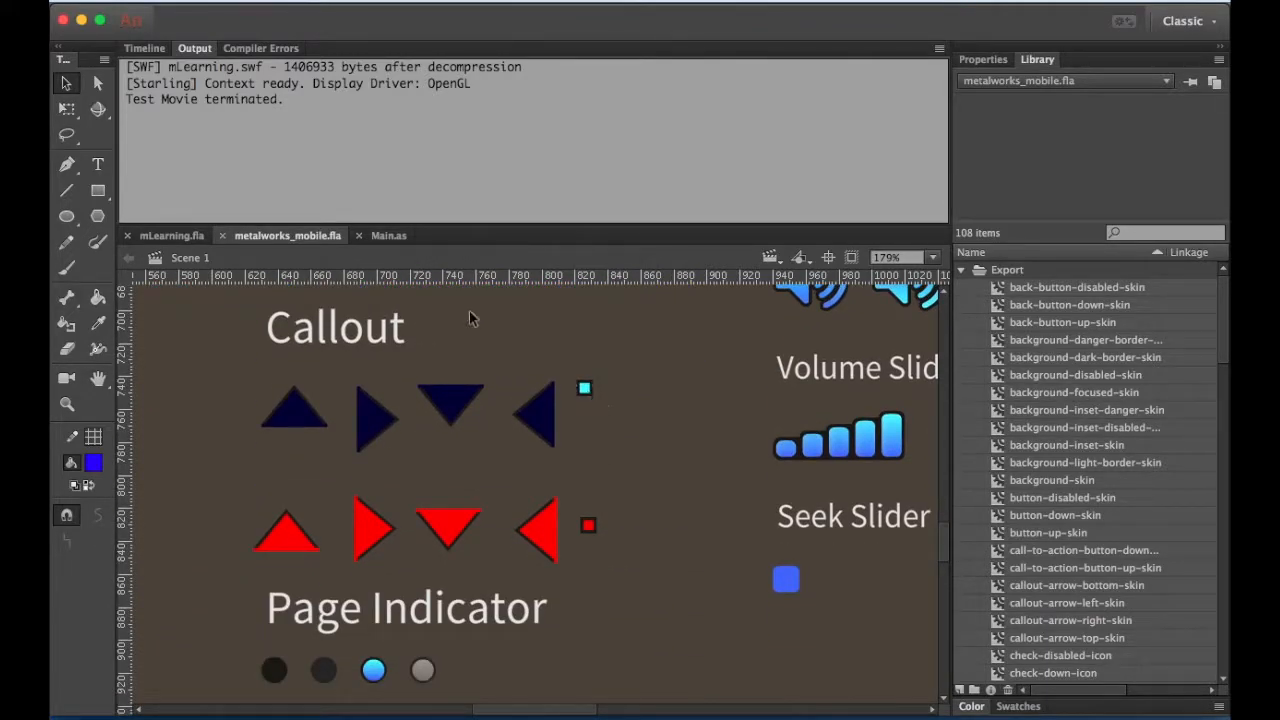
{"action": "left_click", "coordinate": [145, 48]}
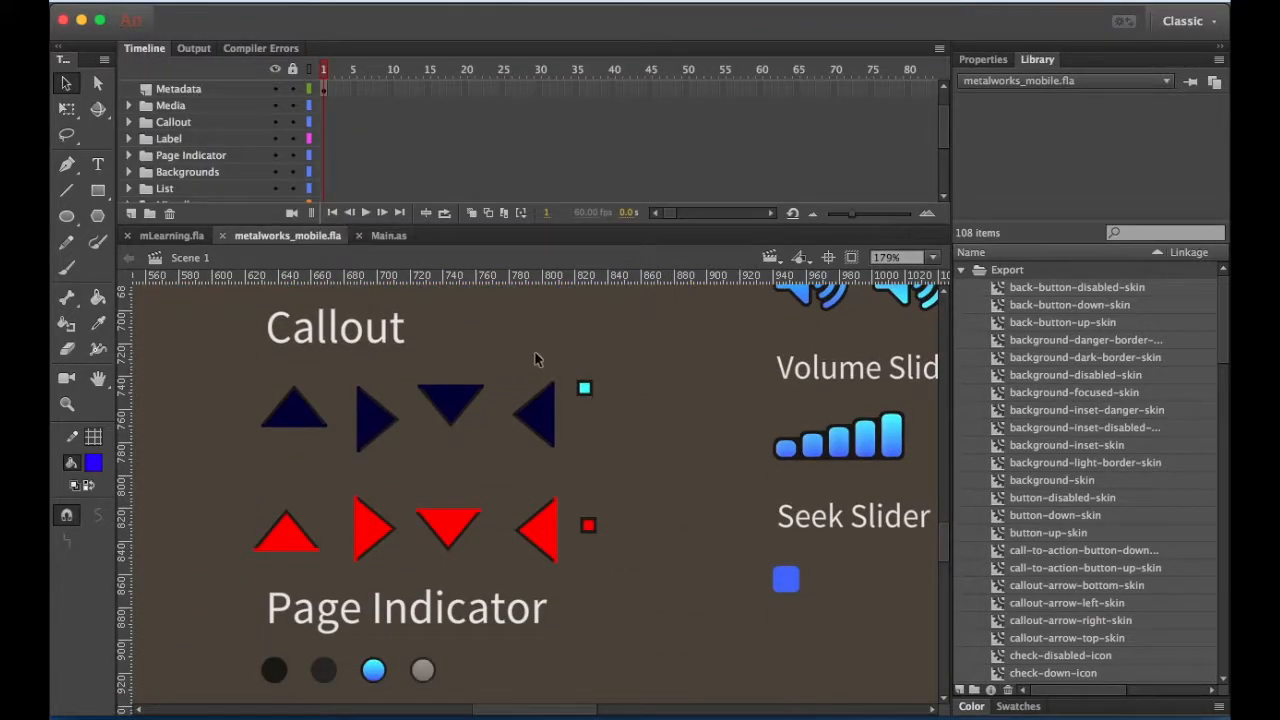
{"action": "double_click", "coordinate": [585, 387]}
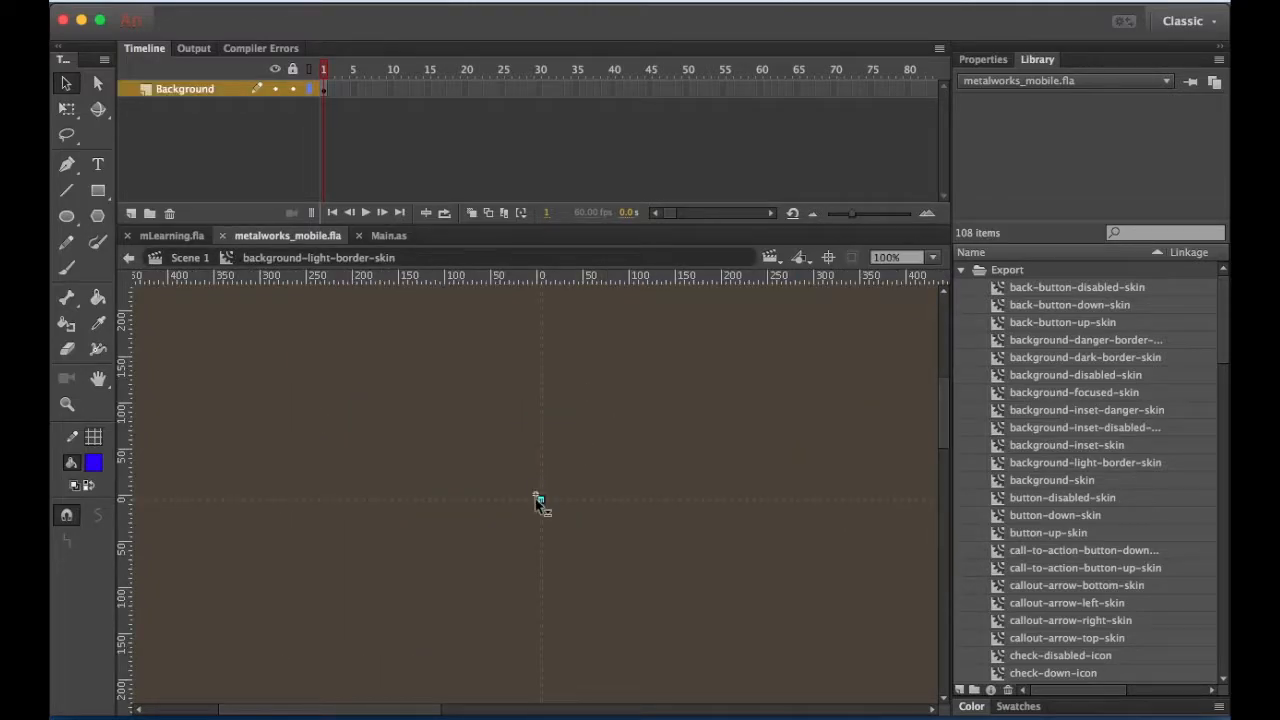
Step: Set the fill of the square in background-light-border-skin to #3366FF and return to Scene 1
{"action": "key", "text": "super+equal"}
{"action": "key", "text": "super+equal"}
{"action": "key", "text": "super+equal"}
{"action": "left_click", "coordinate": [543, 481]}
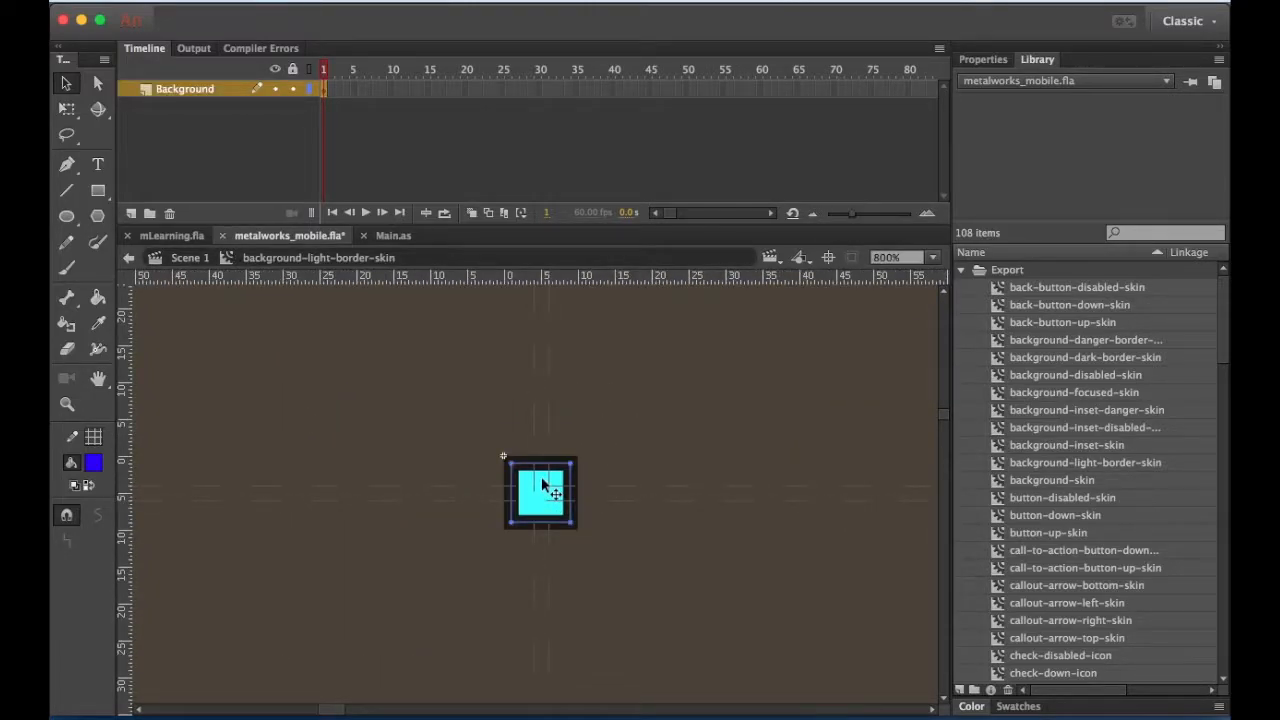
{"action": "left_click", "coordinate": [972, 706]}
{"action": "left_click", "coordinate": [1013, 481]}
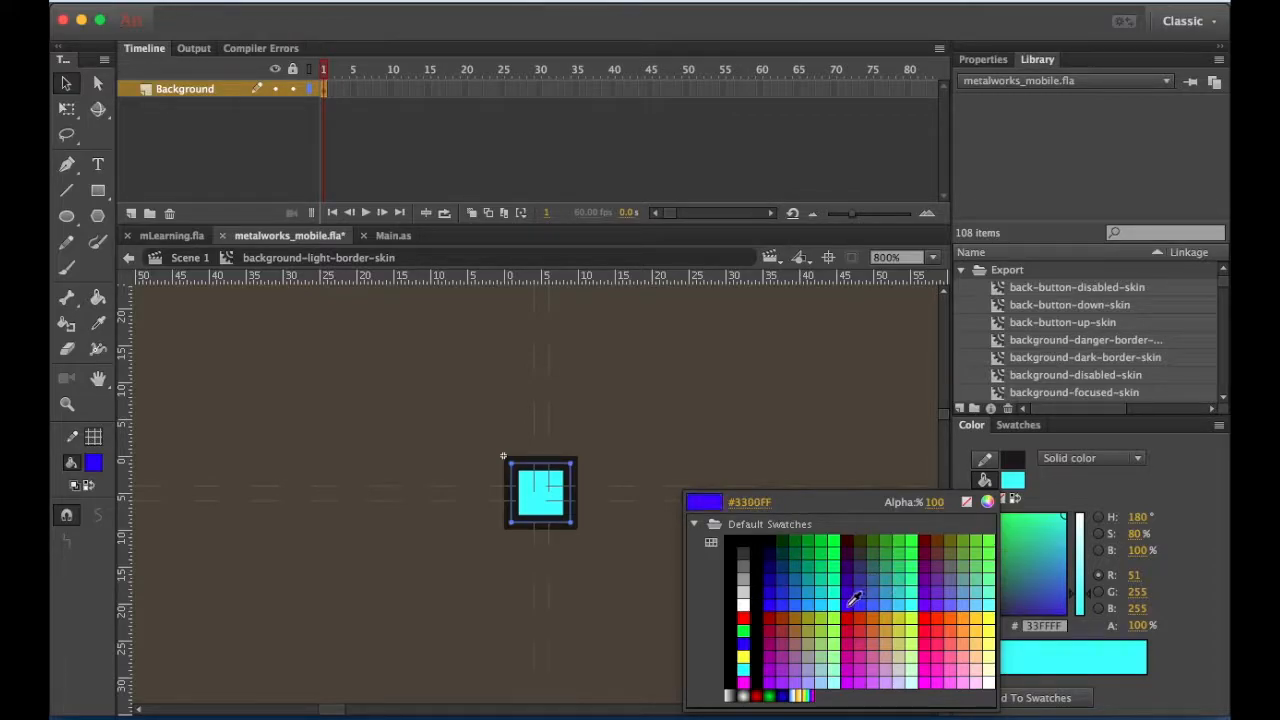
{"action": "left_click", "coordinate": [750, 501]}
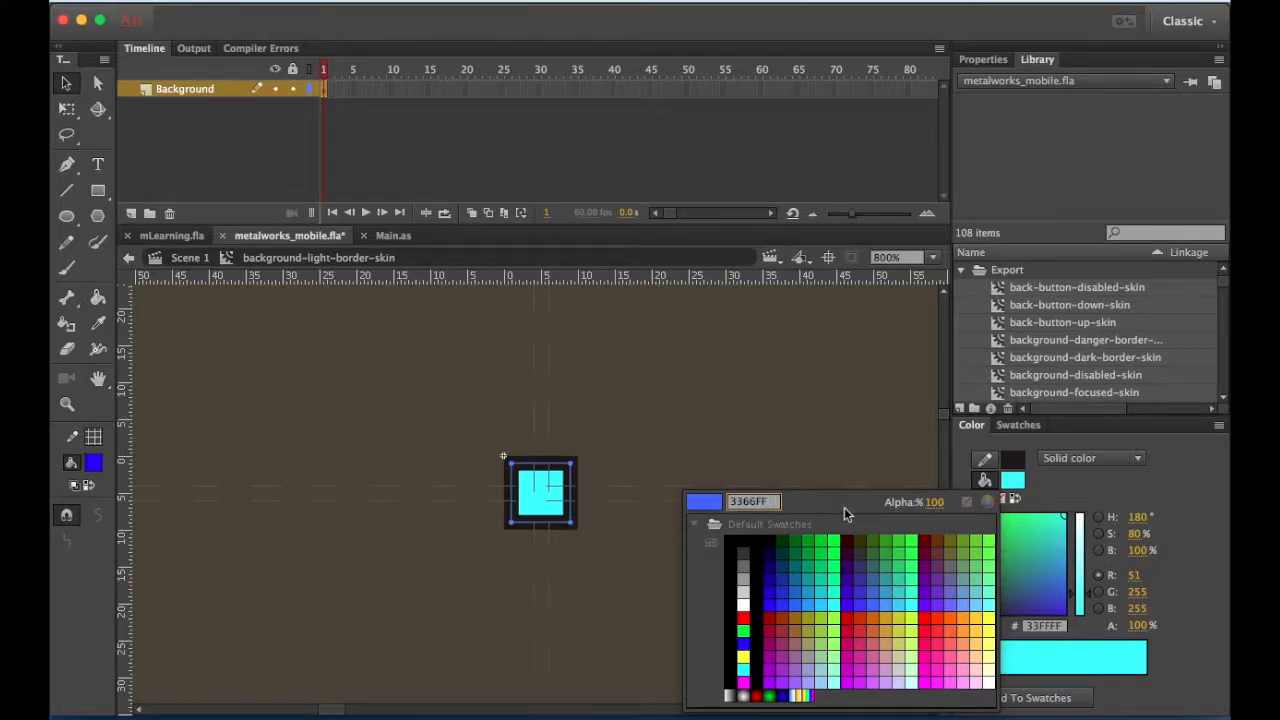
{"action": "key", "text": "Return"}
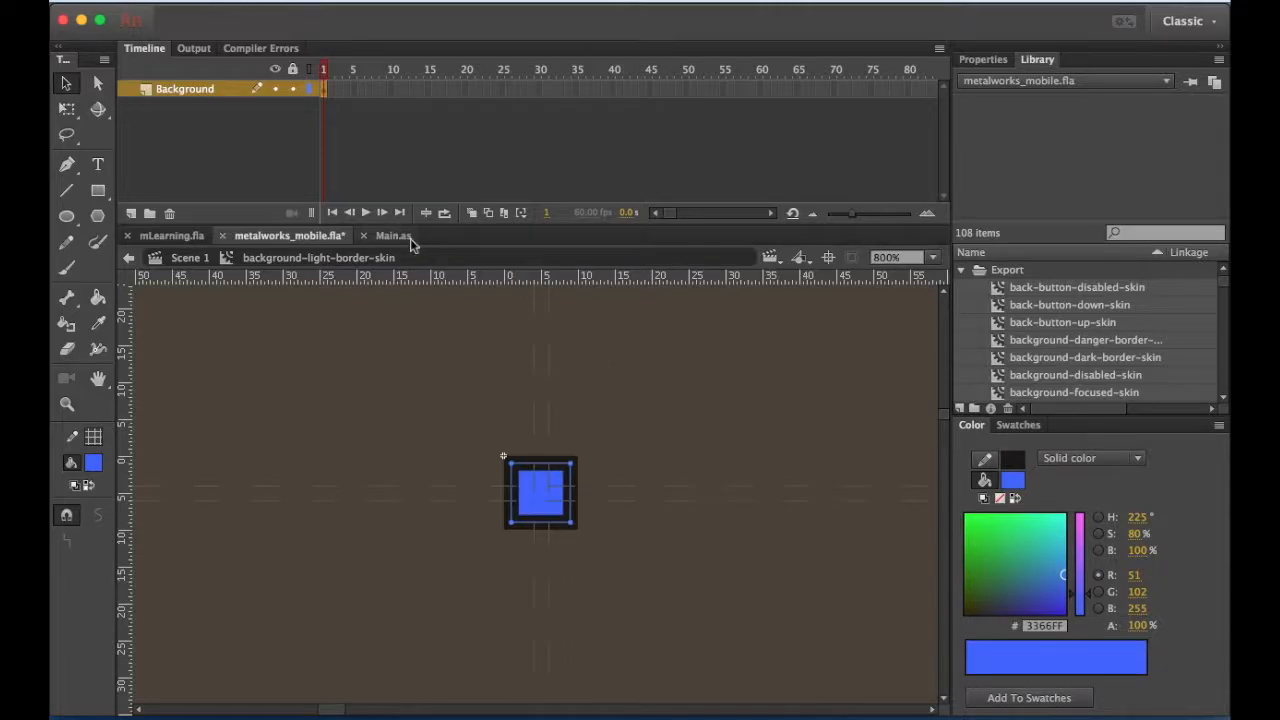
{"action": "left_click", "coordinate": [200, 258]}
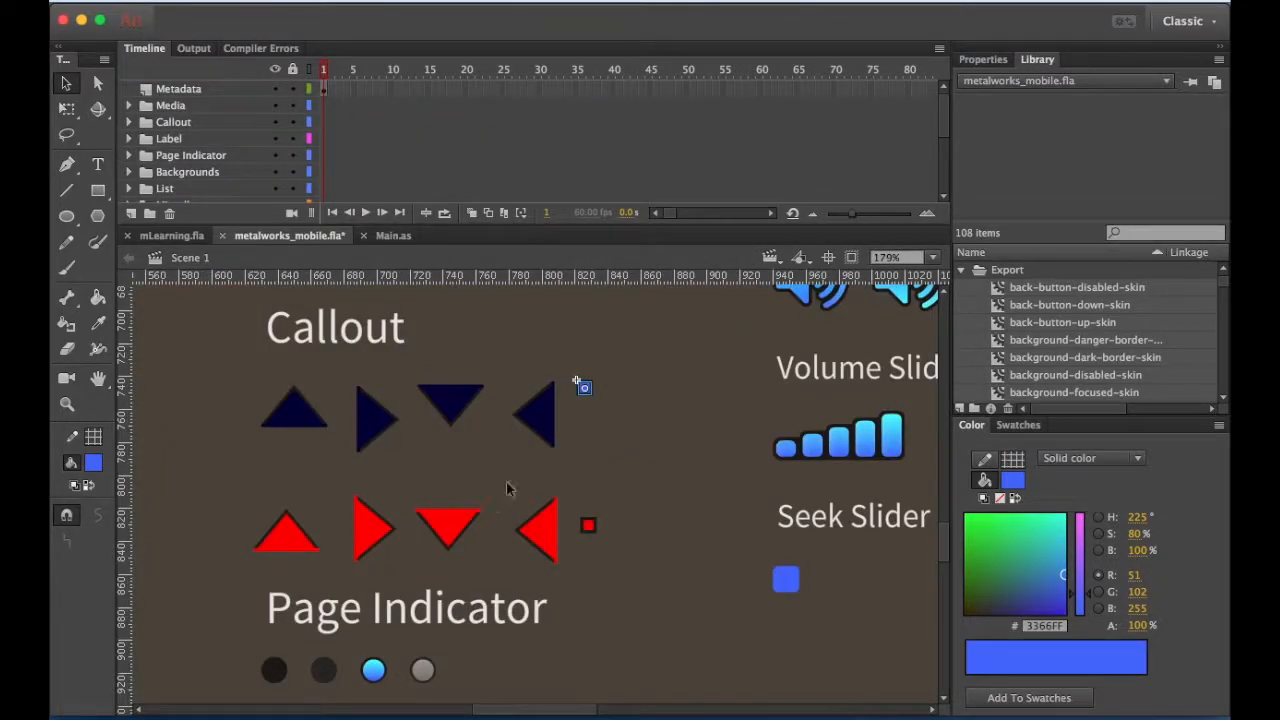
Step: Open the left-pointing dark blue callout arrow down to its Base Callout Arrow Skin and set the arrow's fill to #3366FF
{"action": "left_click", "coordinate": [541, 430]}
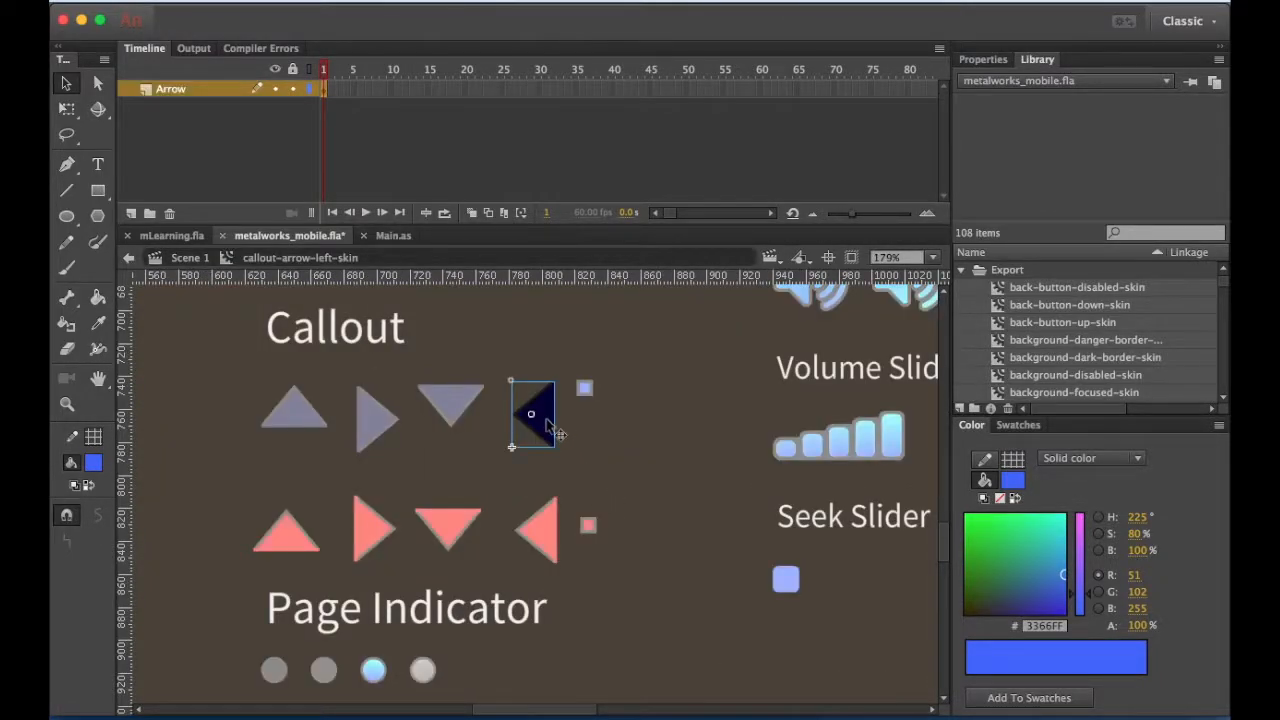
{"action": "double_click", "coordinate": [546, 420]}
{"action": "left_click", "coordinate": [546, 419]}
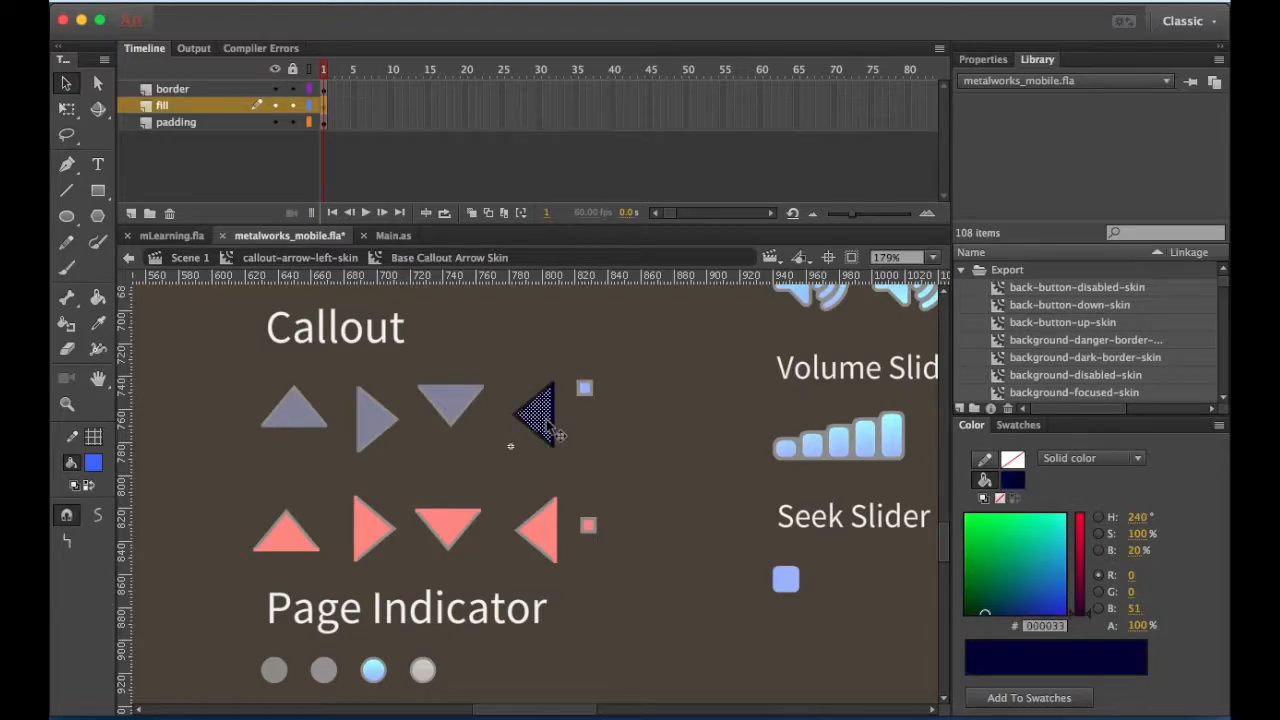
{"action": "left_click", "coordinate": [1013, 484]}
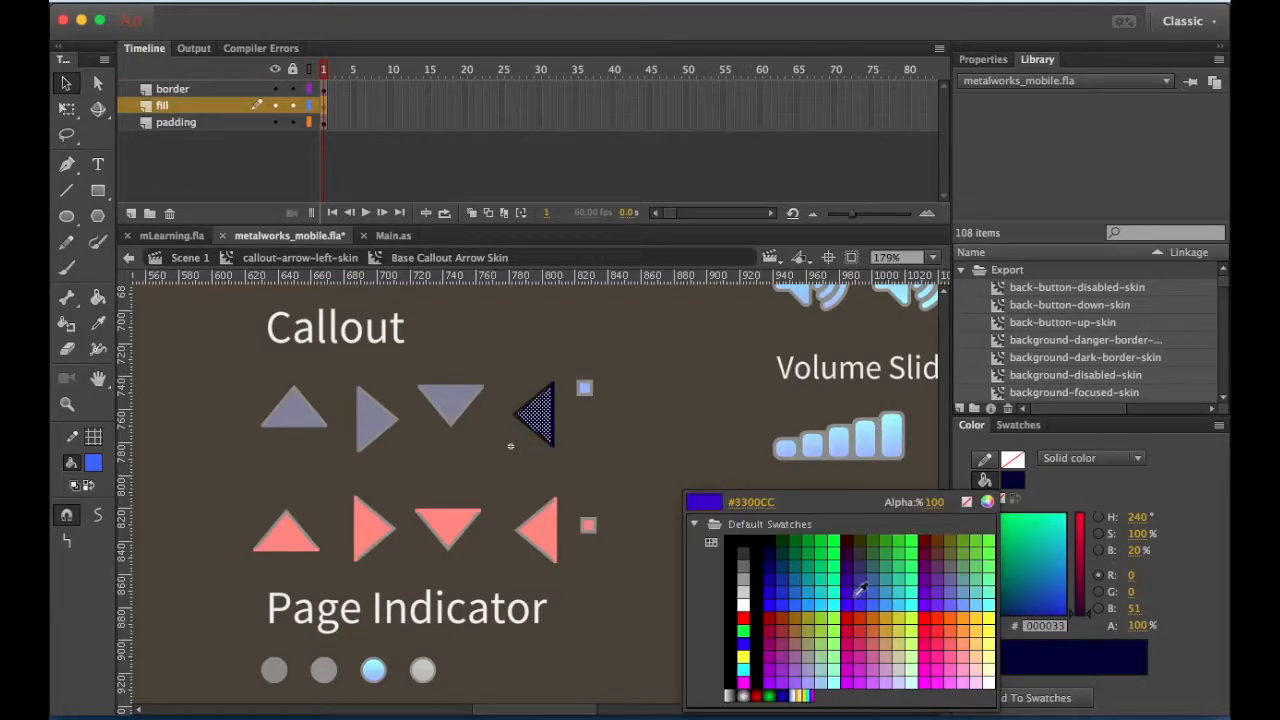
{"action": "type", "text": "3366FF"}
{"action": "key", "text": "Return"}
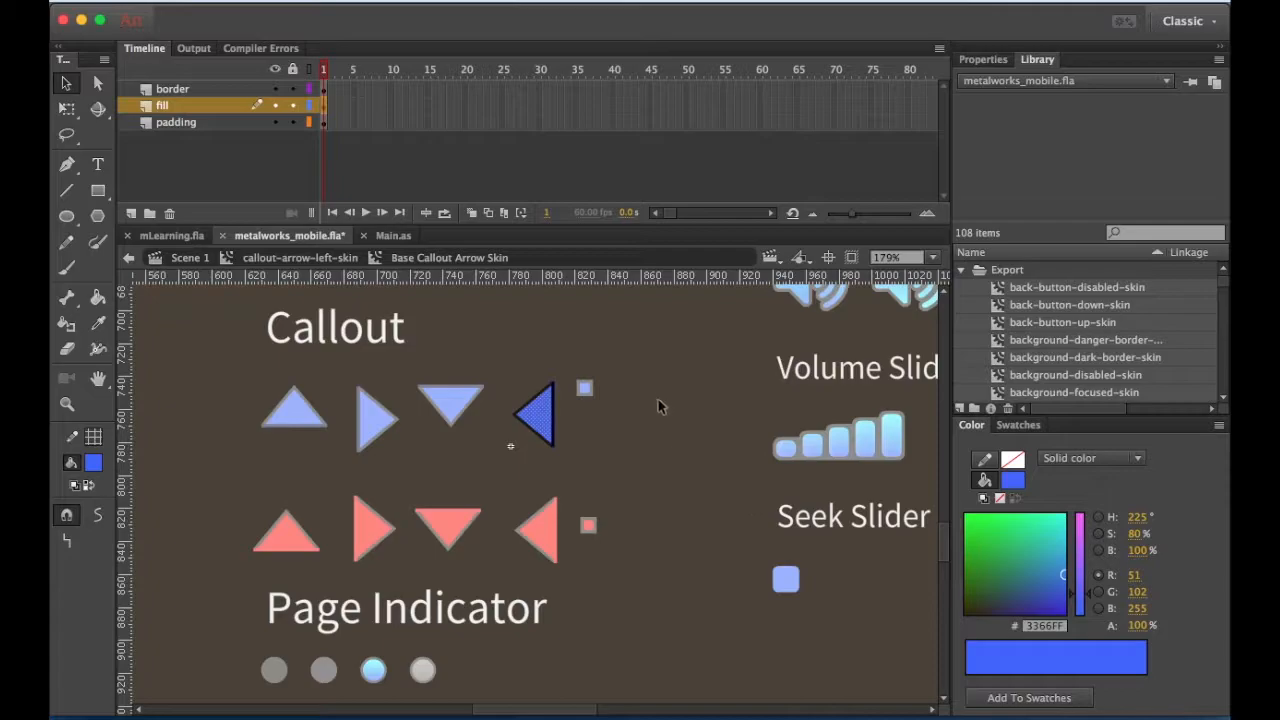
Step: Leave the nested arrow symbols to return to Scene 1 and save metalworks_mobile.fla
{"action": "double_click", "coordinate": [648, 377]}
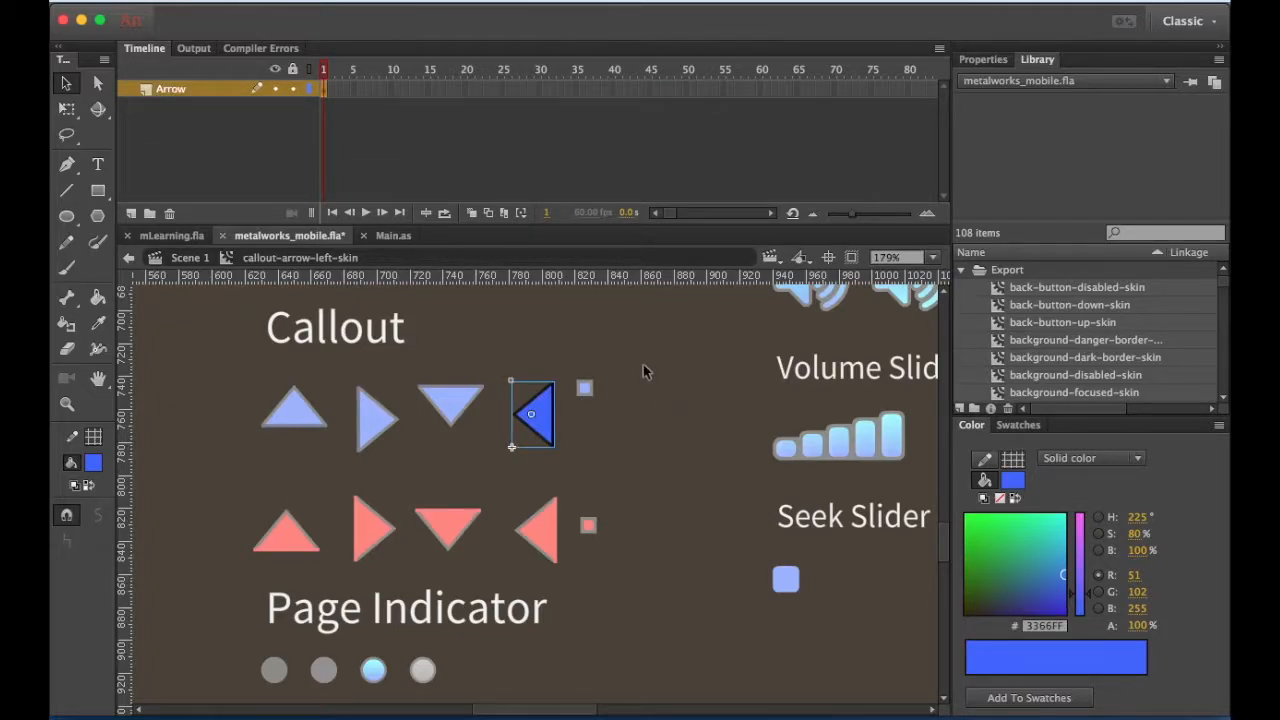
{"action": "double_click", "coordinate": [643, 372]}
{"action": "left_click", "coordinate": [613, 337]}
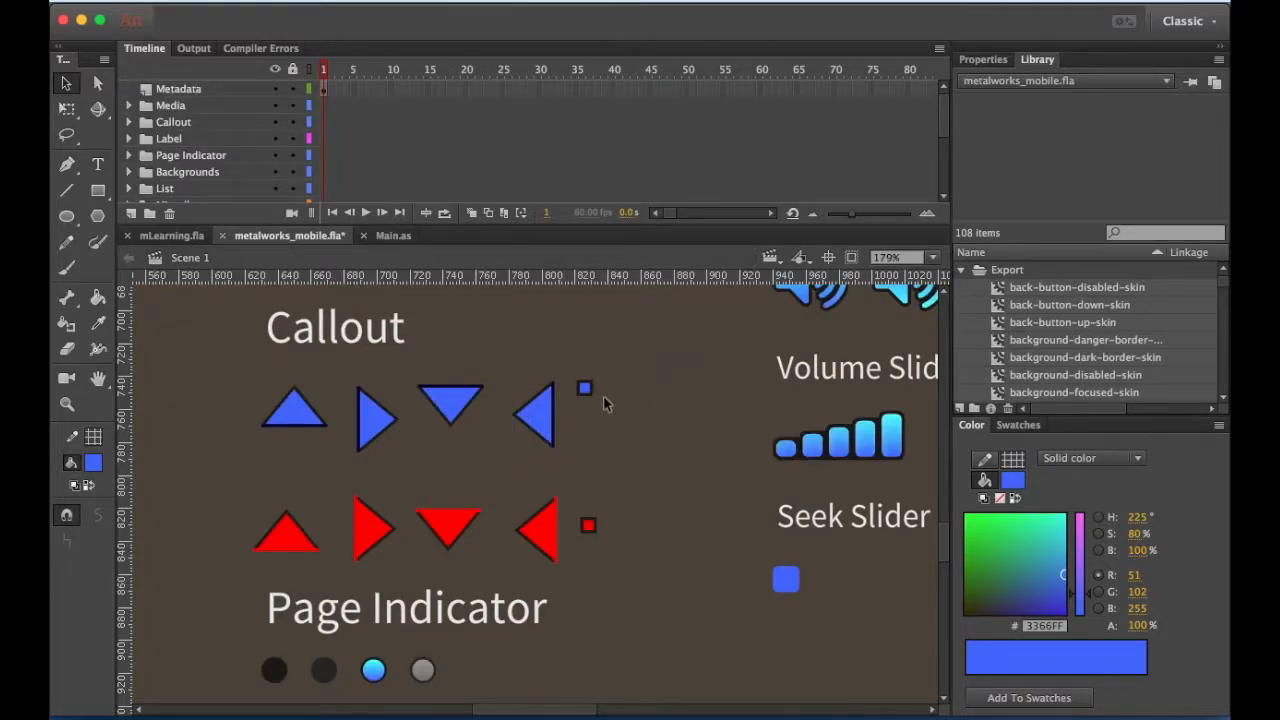
{"action": "key", "text": "super+s"}
Step: Generate a sprite sheet from the symbols in the library's Export folder and export it as metalworks_mobile.png in Starling data format
{"action": "double_click", "coordinate": [980, 425]}
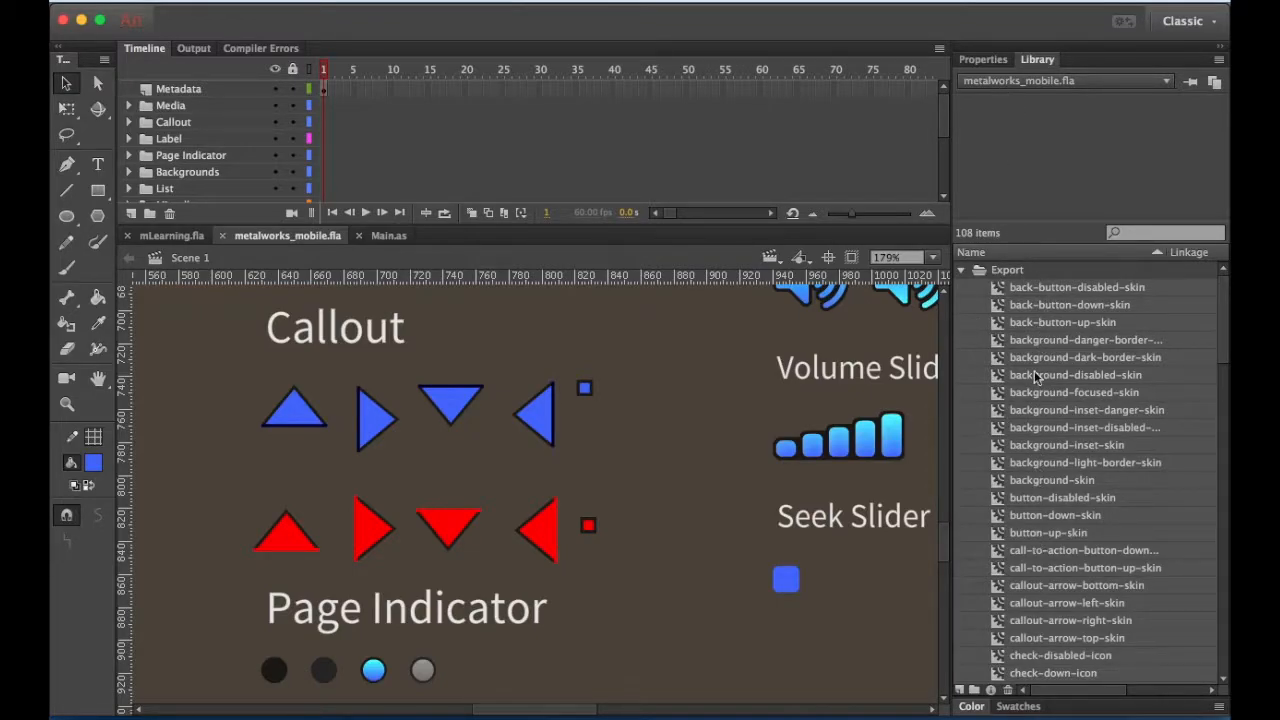
{"action": "right_click", "coordinate": [1034, 363]}
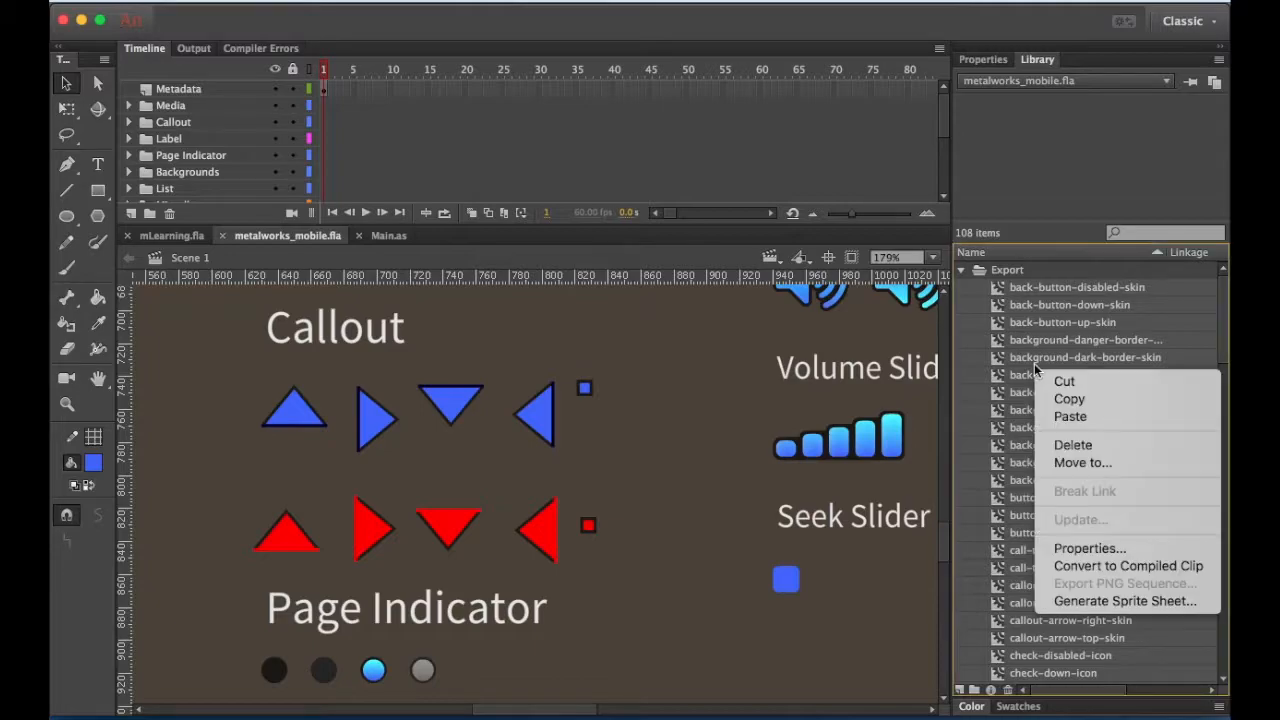
{"action": "left_click", "coordinate": [1074, 601]}
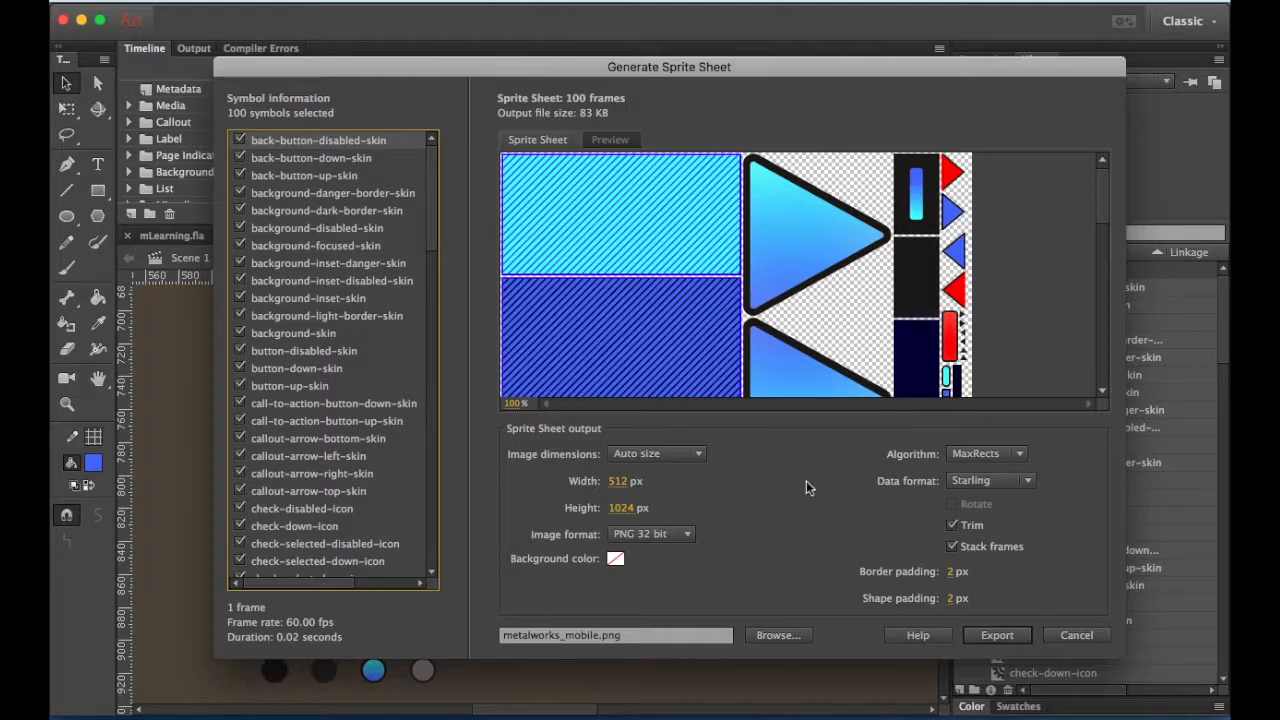
{"action": "left_click", "coordinate": [1000, 636]}
{"action": "left_click", "coordinate": [845, 401]}
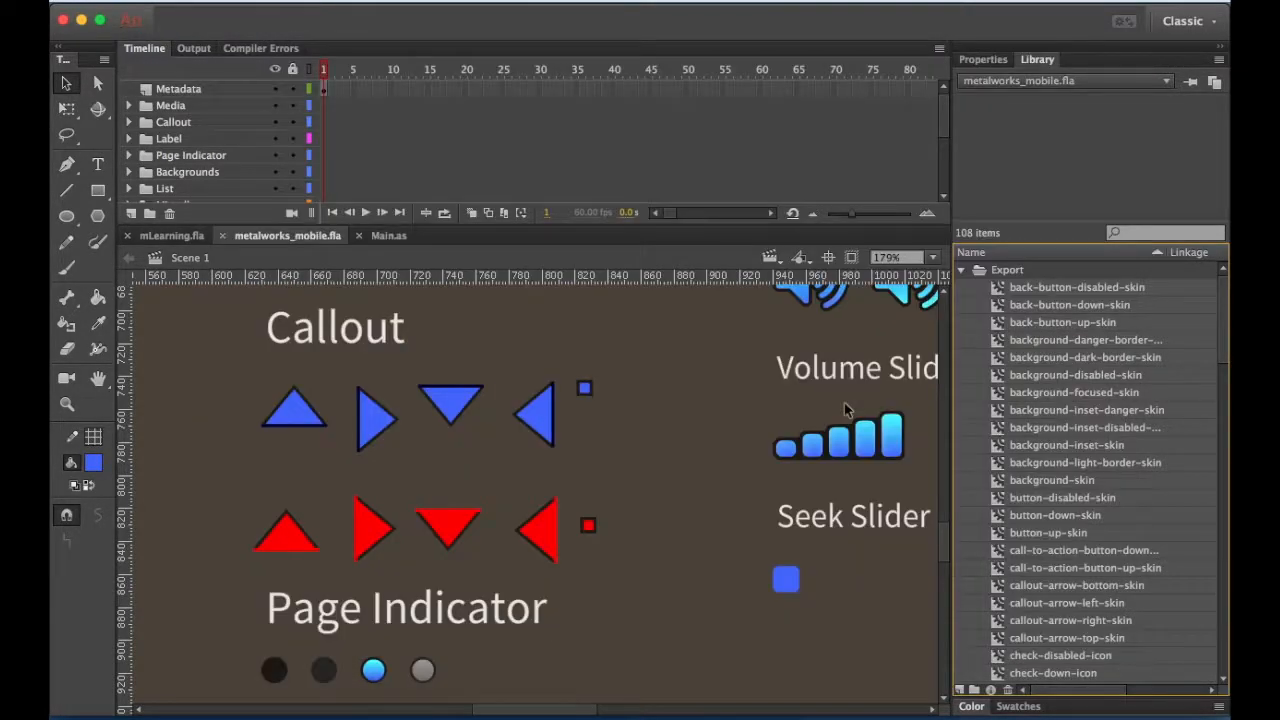
Step: Switch to mLearning.fla, test it and trigger the "Click this button to go Home" button to check the recoloured callout
{"action": "left_click", "coordinate": [175, 237]}
{"action": "key", "text": "super+Return"}
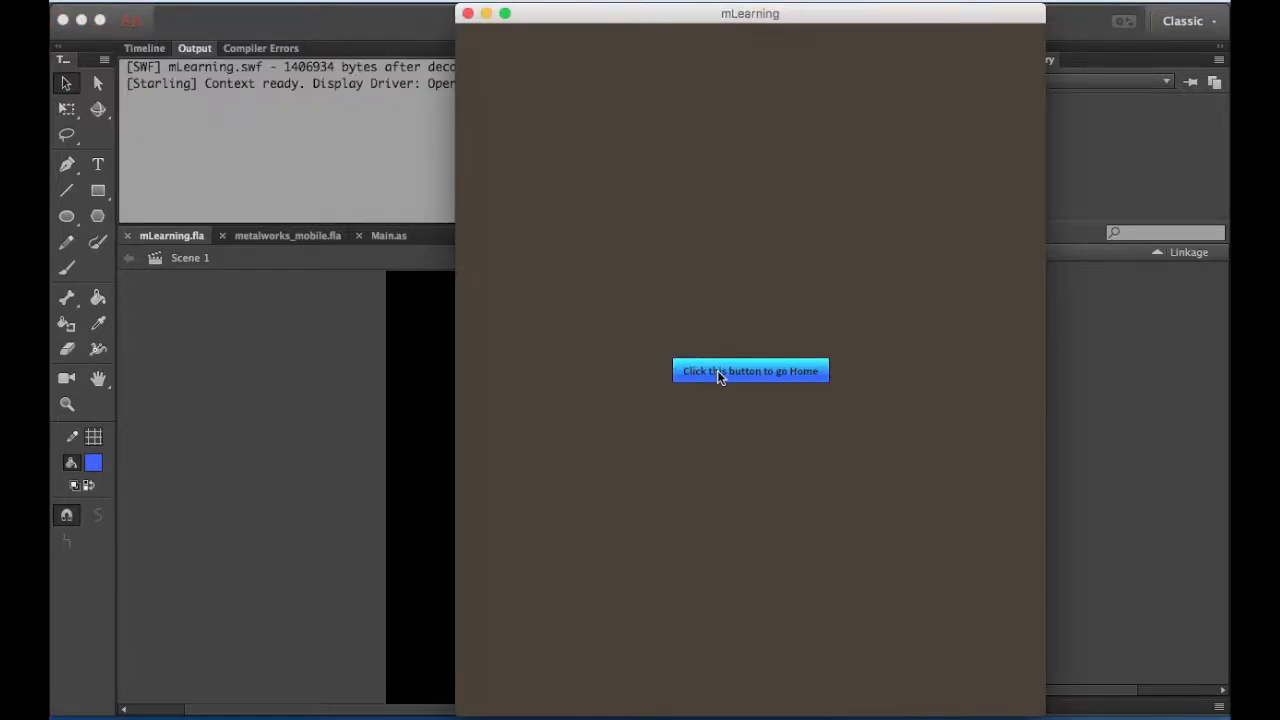
{"action": "left_click", "coordinate": [717, 371]}
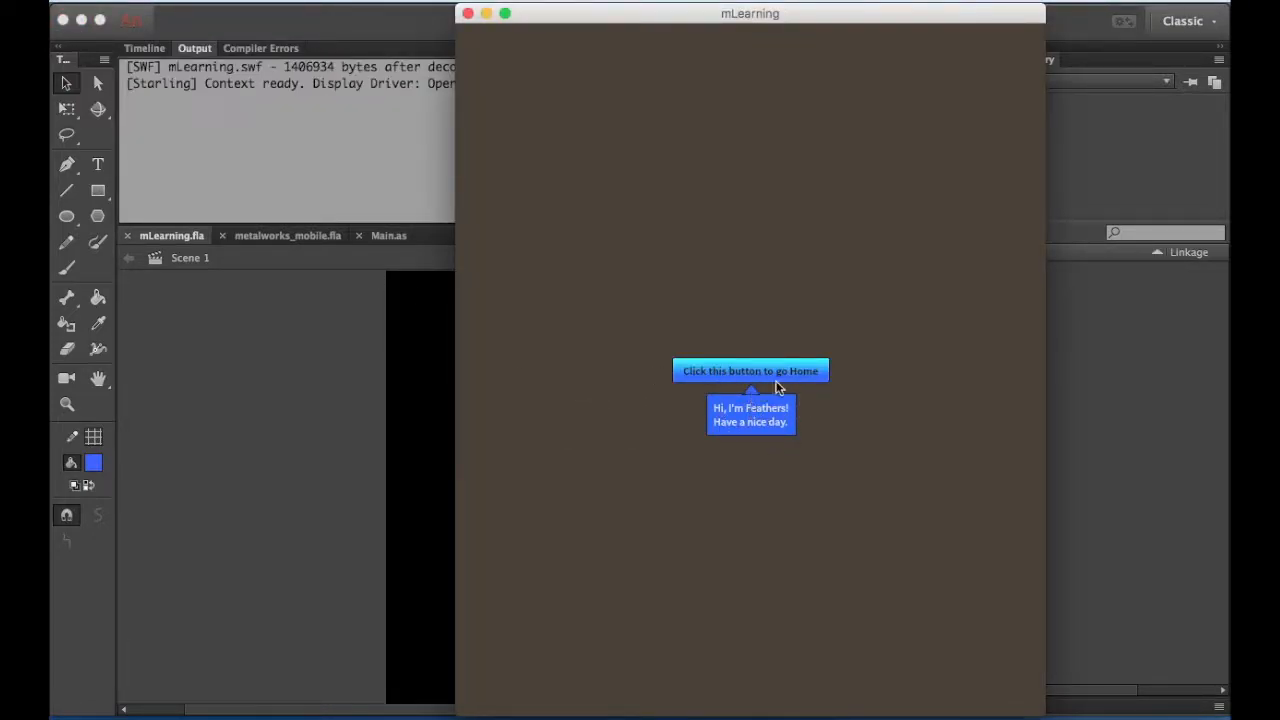